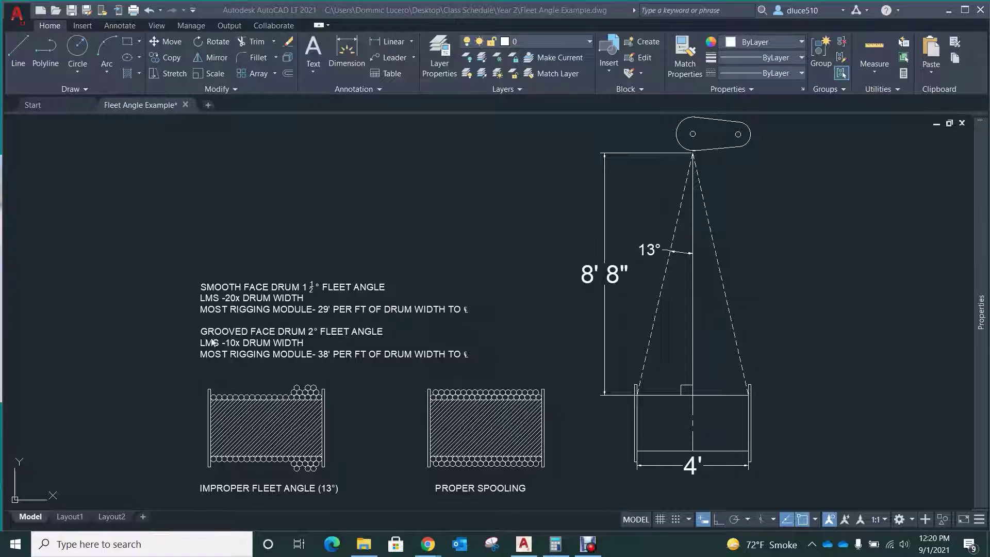
- Zoom in on the IMPROPER FLEET ANGLE (13°) drum to inspect the rope piled at one flange
{"action": "scroll", "coordinate": [212, 355], "scroll_direction": "up", "scroll_amount": 3}
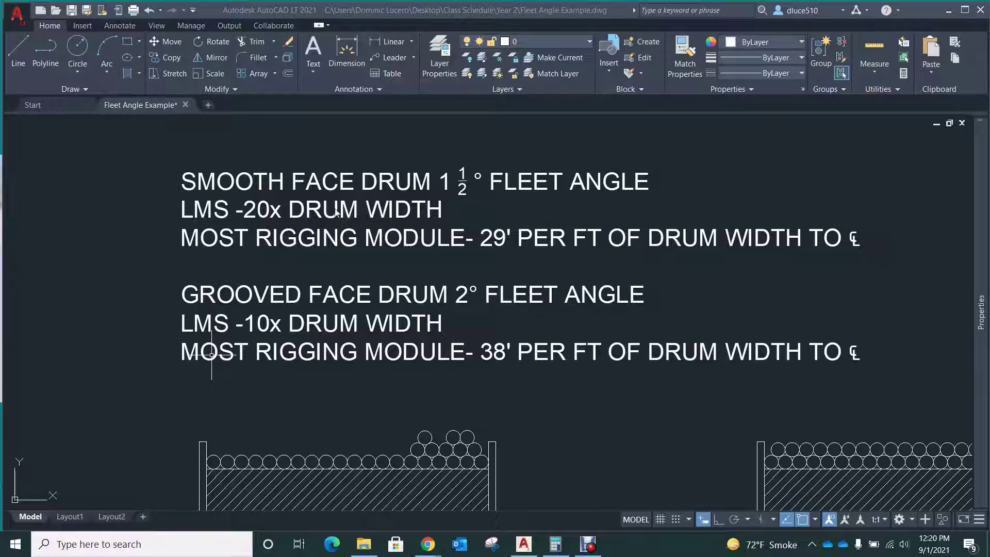
{"action": "scroll", "coordinate": [247, 248], "scroll_direction": "down", "scroll_amount": 6}
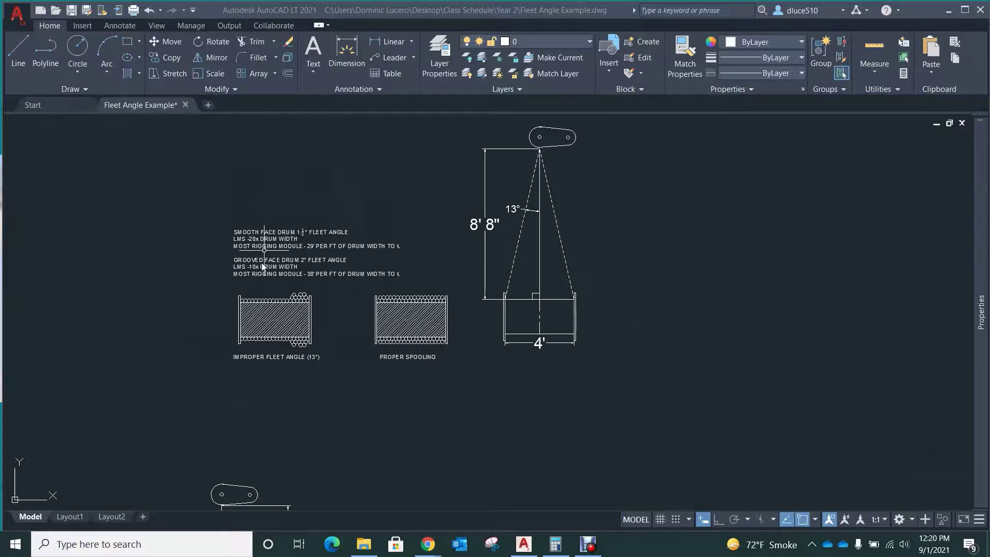
{"action": "scroll", "coordinate": [260, 265], "scroll_direction": "up", "scroll_amount": 5}
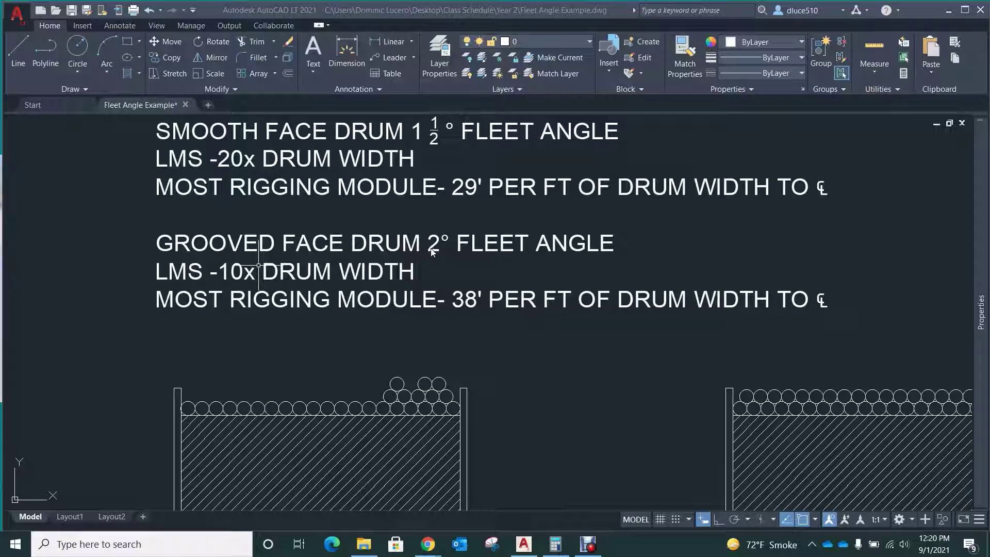
{"action": "scroll", "coordinate": [258, 265], "scroll_direction": "down", "scroll_amount": 5}
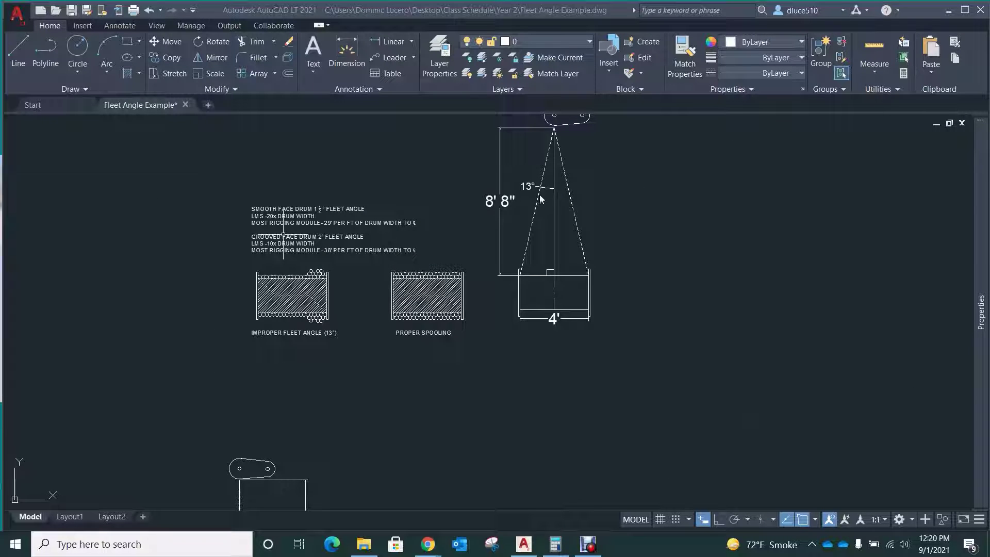
{"action": "scroll", "coordinate": [268, 303], "scroll_direction": "up", "scroll_amount": 4}
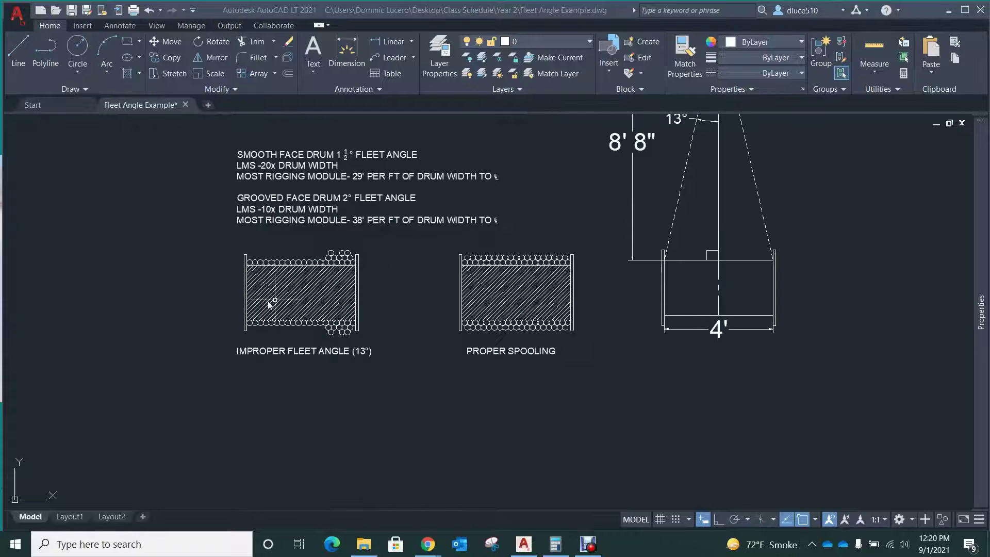
{"action": "scroll", "coordinate": [252, 303], "scroll_direction": "up", "scroll_amount": 2}
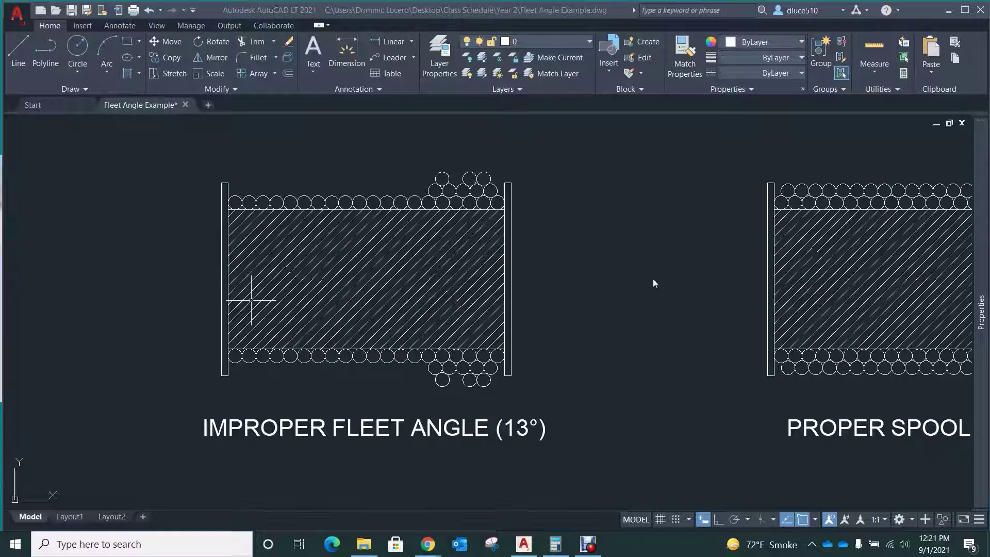
- Pan to the PROPER SPOOLING drum and zoom in on its evenly wound rope layers
{"action": "middle_click_drag", "start_coordinate": [629, 280], "coordinate": [319, 269]}
{"action": "scroll", "coordinate": [704, 226], "scroll_direction": "up", "scroll_amount": 2}
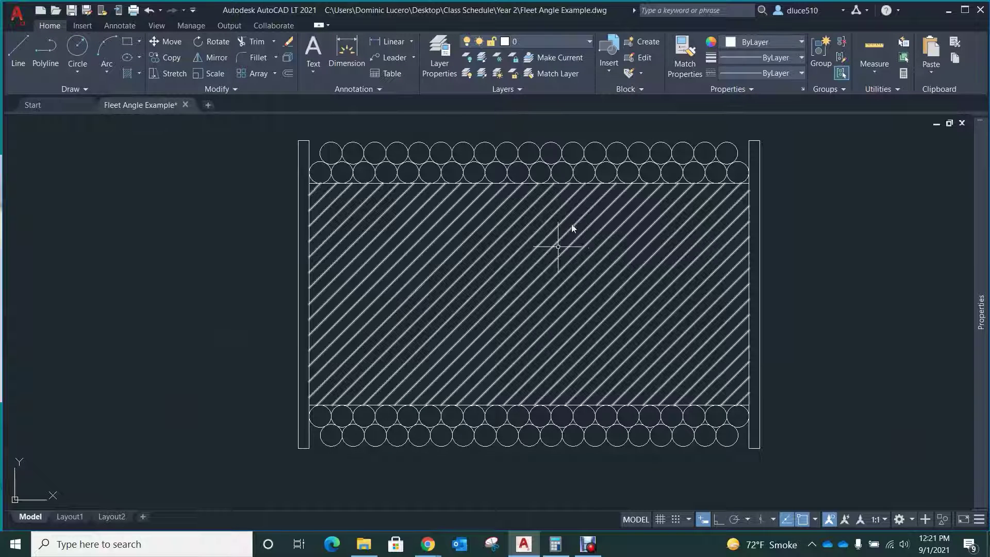
{"action": "scroll", "coordinate": [391, 150], "scroll_direction": "down", "scroll_amount": 2}
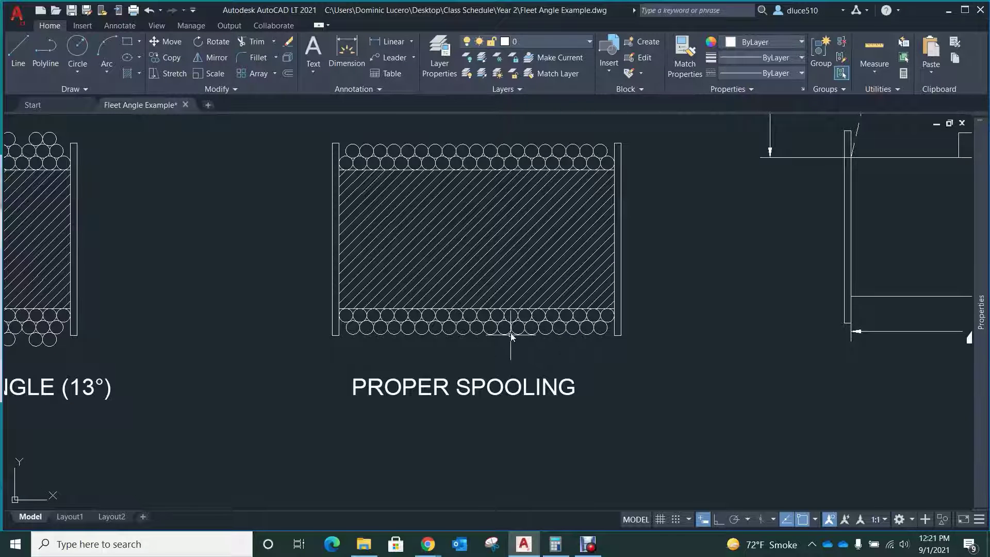
{"action": "scroll", "coordinate": [530, 159], "scroll_direction": "up", "scroll_amount": 4}
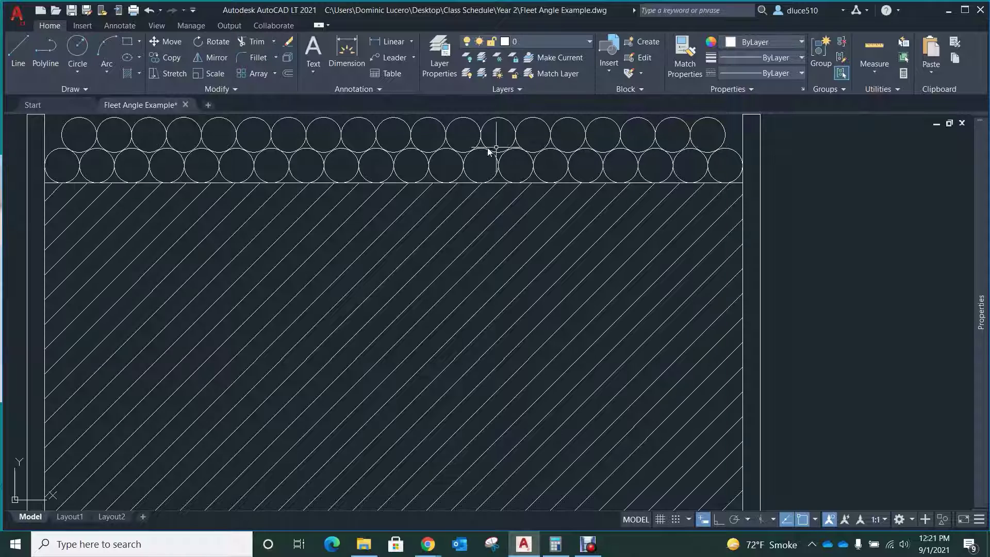
{"action": "scroll", "coordinate": [94, 161], "scroll_direction": "down", "scroll_amount": 2}
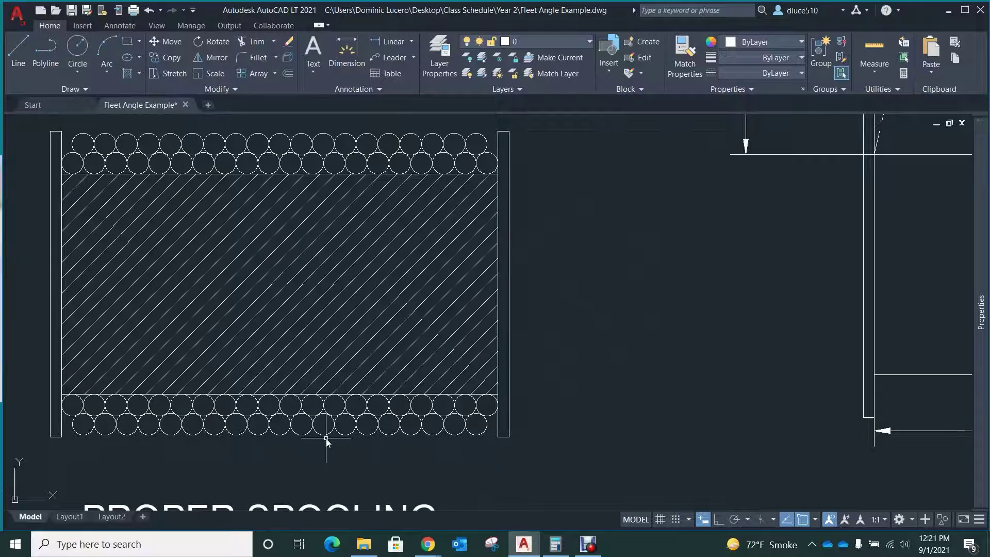
- Zoom back out to the full sheet and bring the drum fleet angle notes into view
{"action": "scroll", "coordinate": [326, 439], "scroll_direction": "down", "scroll_amount": 2}
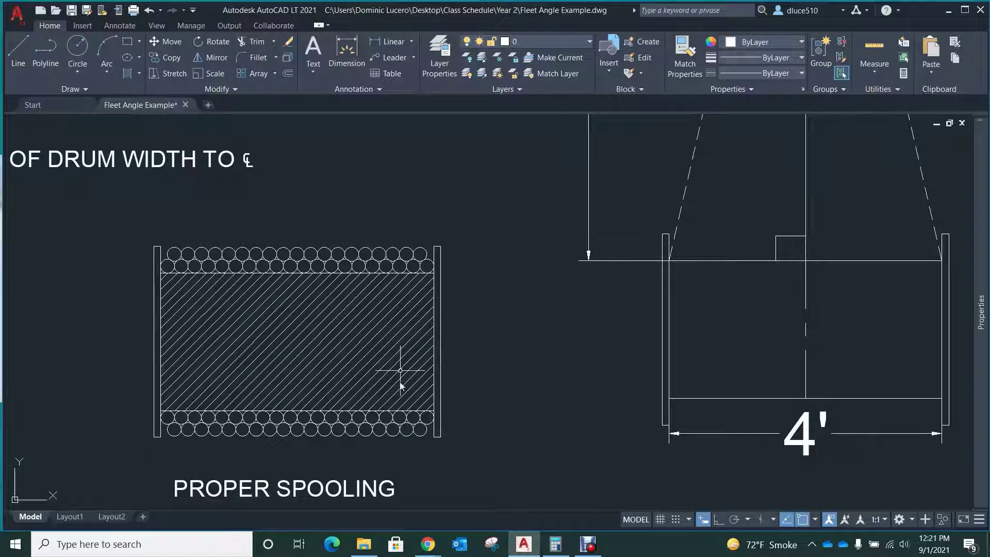
{"action": "scroll", "coordinate": [404, 430], "scroll_direction": "down", "scroll_amount": 2}
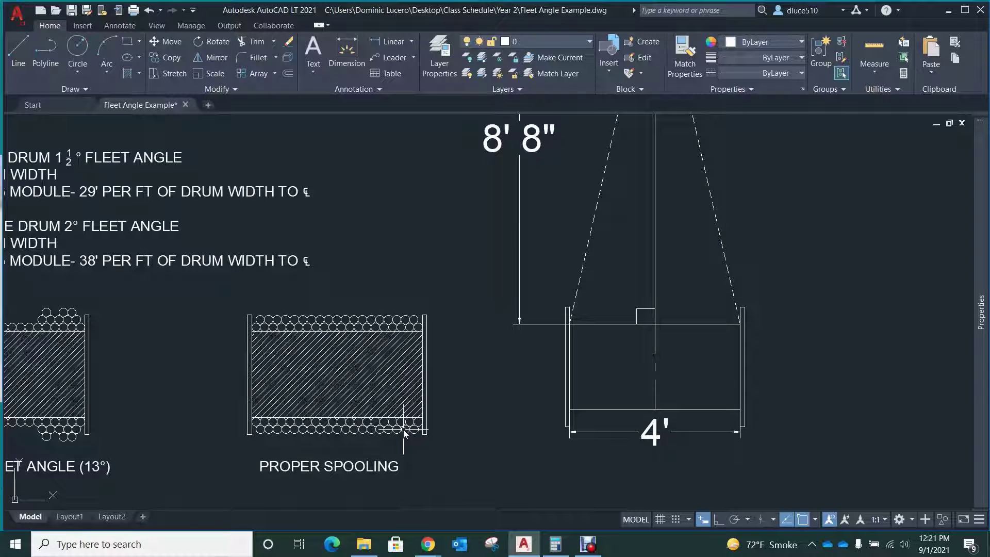
{"action": "scroll", "coordinate": [403, 430], "scroll_direction": "down", "scroll_amount": 2}
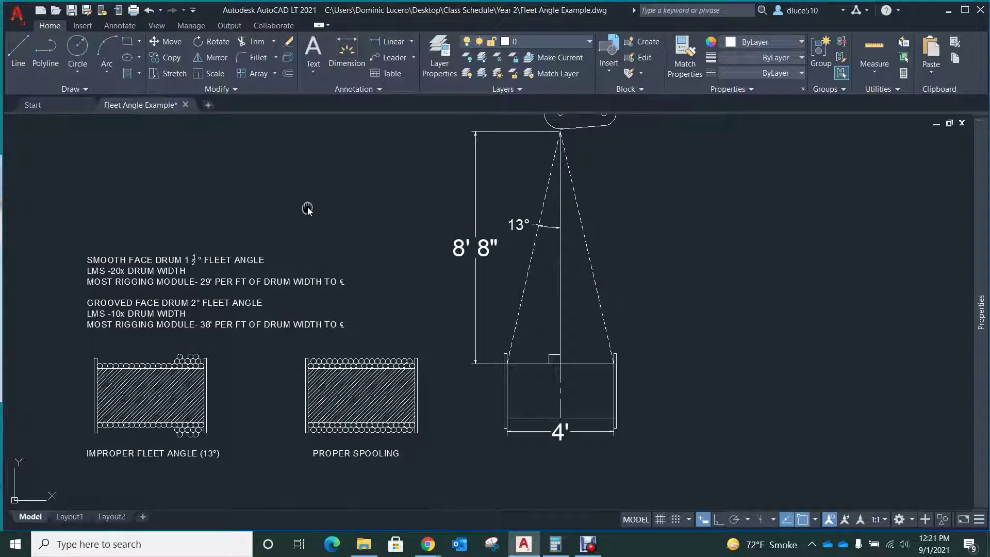
{"action": "mouse_move", "coordinate": [307, 209]}
{"action": "middle_mouse_down"}
{"action": "mouse_move", "coordinate": [356, 187]}
{"action": "mouse_move", "coordinate": [481, 171]}
{"action": "middle_mouse_up"}
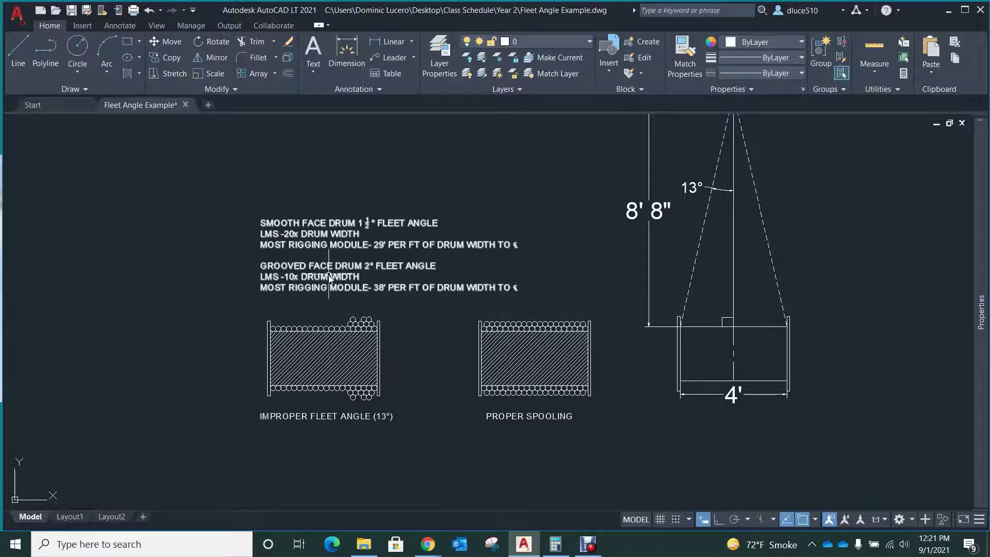
{"action": "scroll", "coordinate": [330, 279], "scroll_direction": "up", "scroll_amount": 2}
{"action": "scroll", "coordinate": [191, 260], "scroll_direction": "up", "scroll_amount": 2}
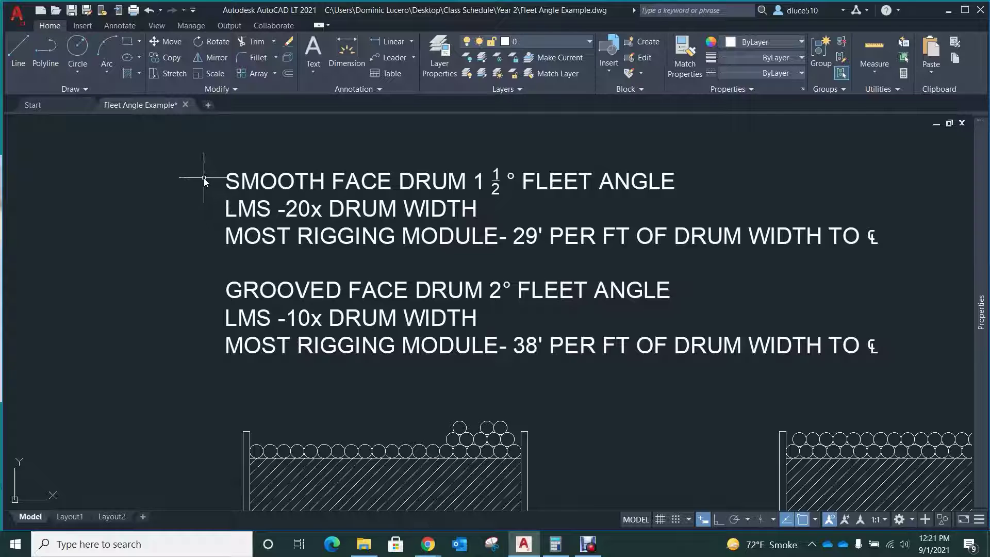
{"action": "scroll", "coordinate": [205, 177], "scroll_direction": "down", "scroll_amount": 5}
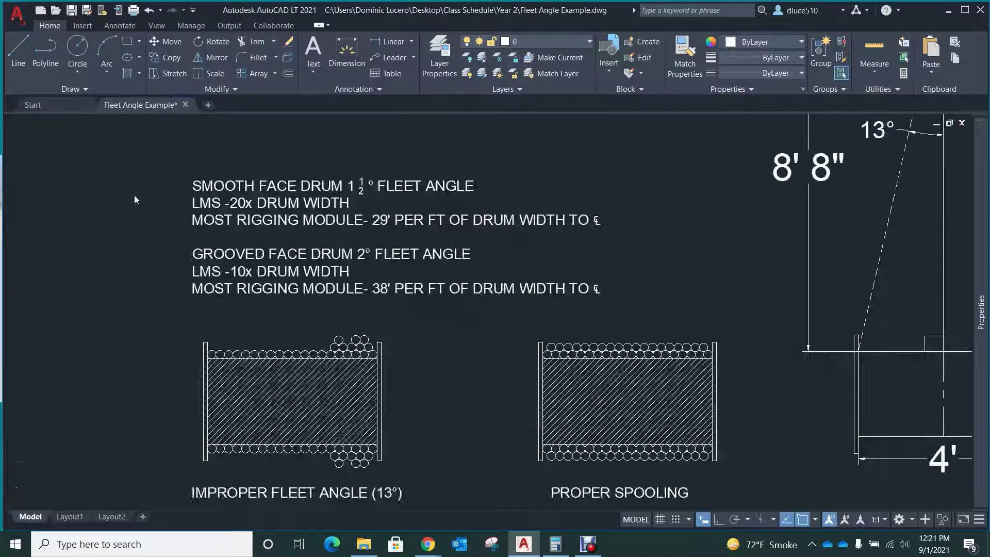
{"action": "scroll", "coordinate": [450, 262], "scroll_direction": "down", "scroll_amount": 2}
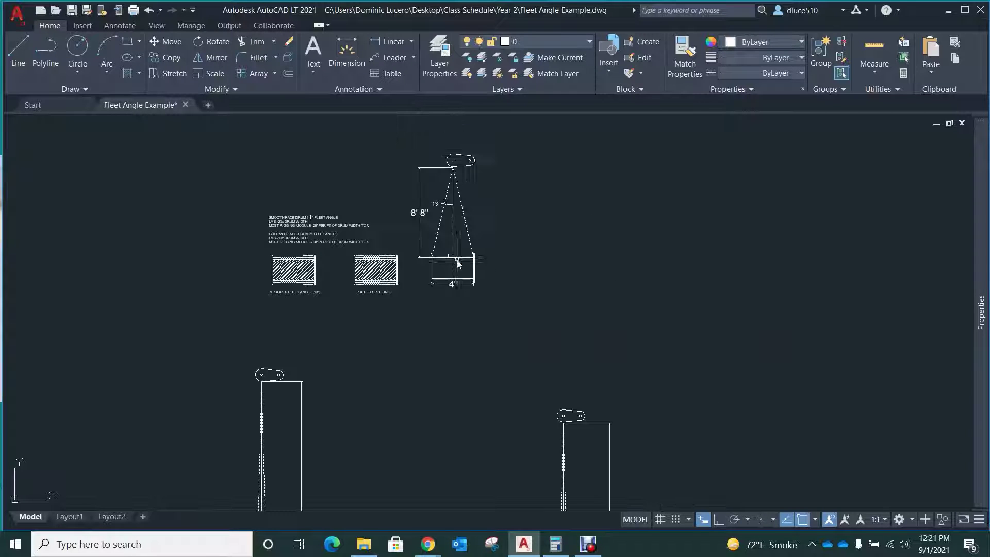
{"action": "scroll", "coordinate": [453, 160], "scroll_direction": "up", "scroll_amount": 6}
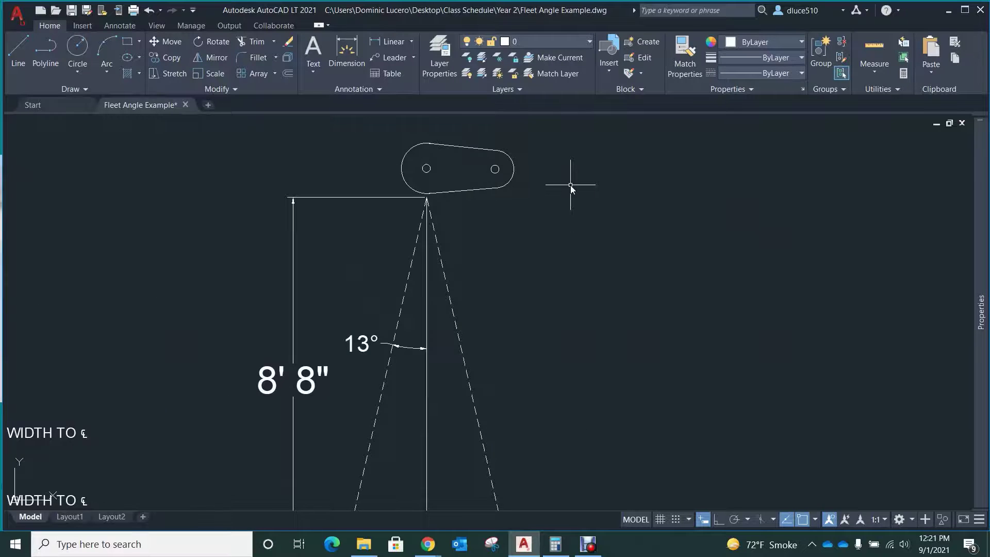
{"action": "scroll", "coordinate": [578, 186], "scroll_direction": "down", "scroll_amount": 4}
{"action": "scroll", "coordinate": [234, 284], "scroll_direction": "up", "scroll_amount": 2}
{"action": "scroll", "coordinate": [234, 283], "scroll_direction": "up", "scroll_amount": 4}
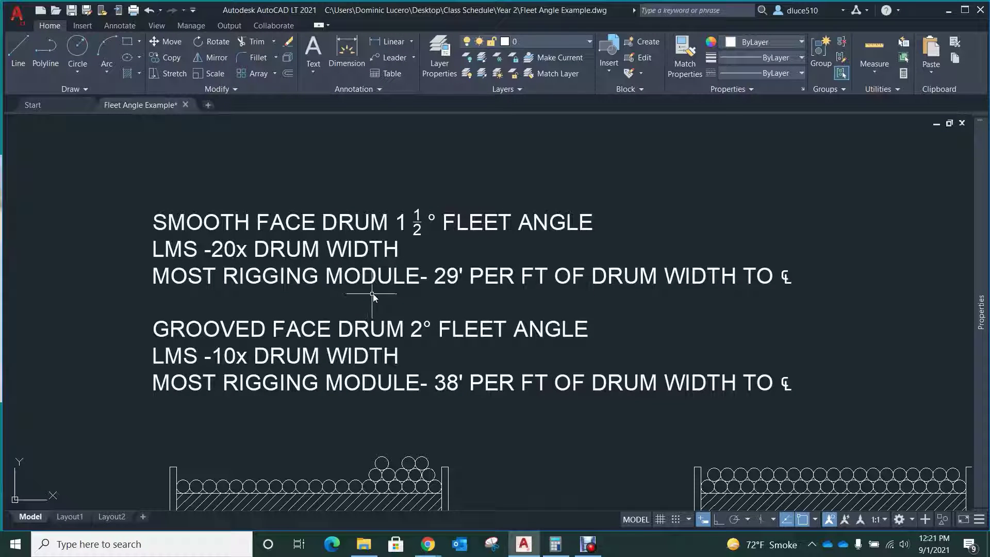
{"action": "scroll", "coordinate": [263, 292], "scroll_direction": "down", "scroll_amount": 4}
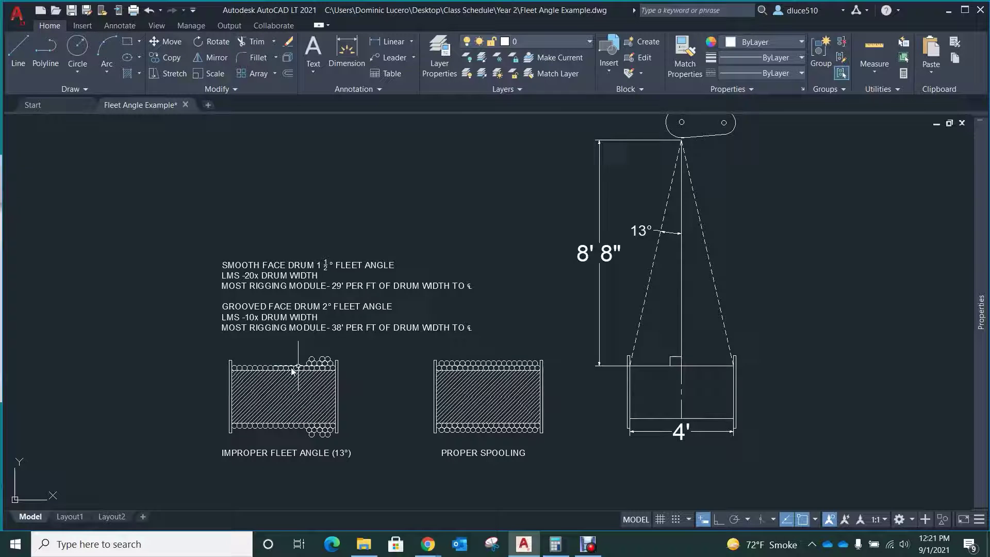
{"action": "scroll", "coordinate": [287, 368], "scroll_direction": "up", "scroll_amount": 4}
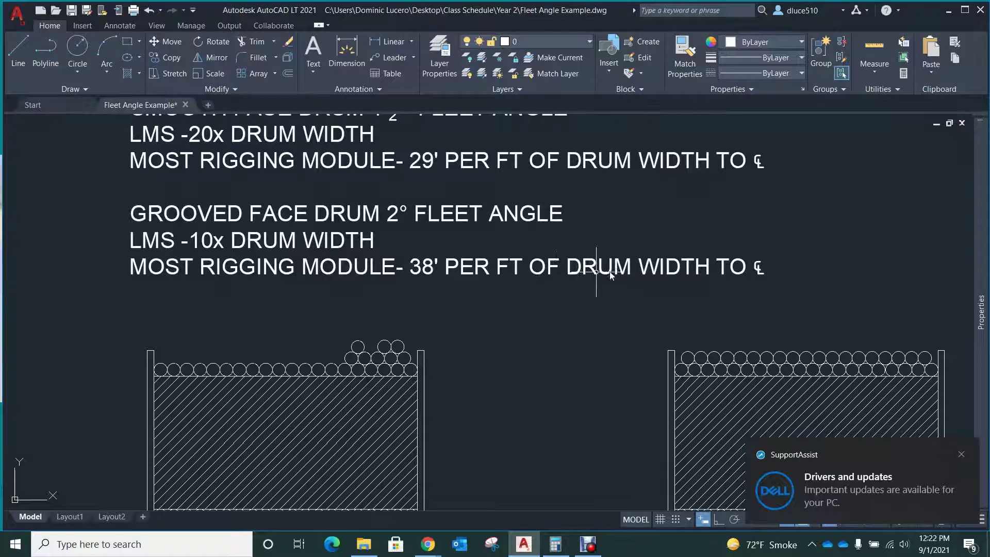
{"action": "scroll", "coordinate": [426, 293], "scroll_direction": "down", "scroll_amount": 4}
{"action": "scroll", "coordinate": [642, 366], "scroll_direction": "up", "scroll_amount": 4}
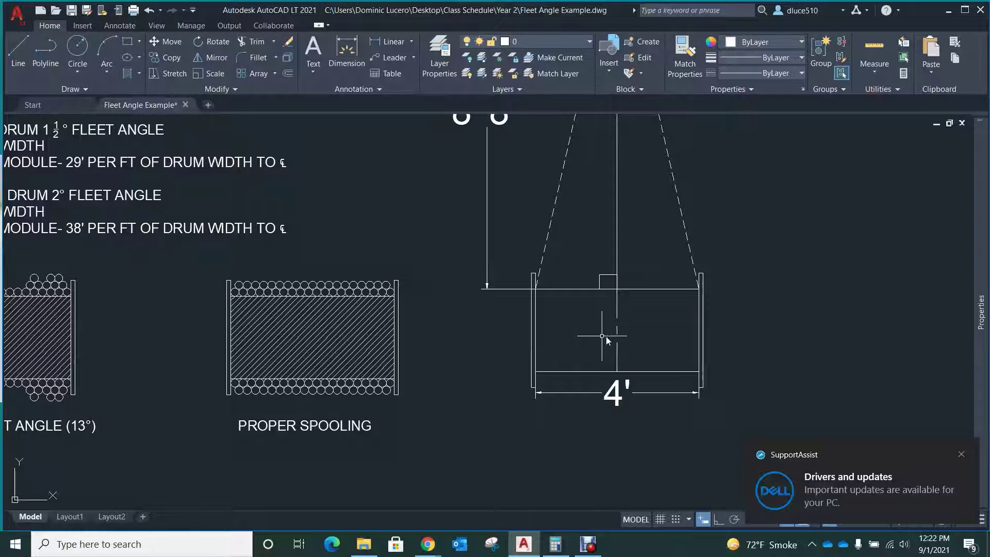
{"action": "scroll", "coordinate": [699, 409], "scroll_direction": "down", "scroll_amount": 3}
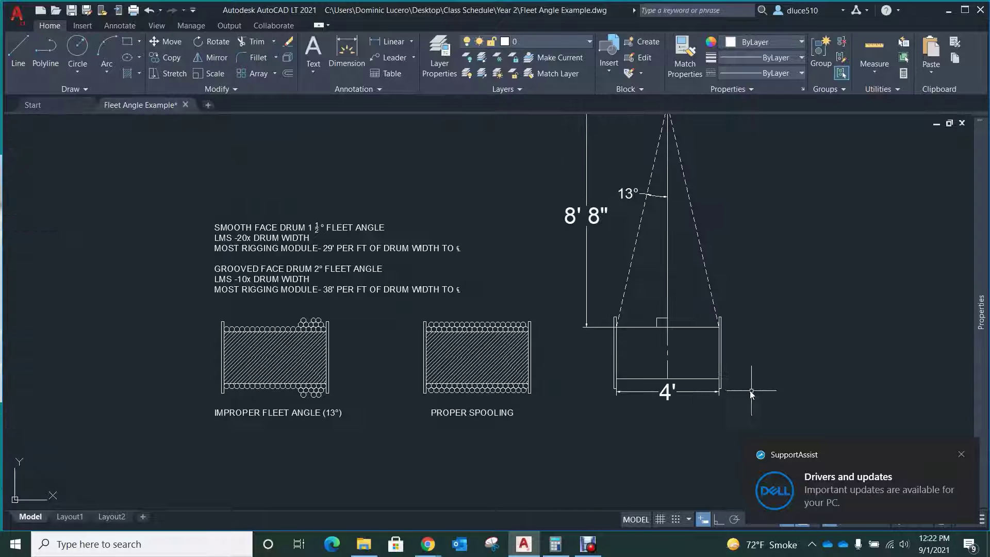
{"action": "scroll", "coordinate": [242, 278], "scroll_direction": "up", "scroll_amount": 4}
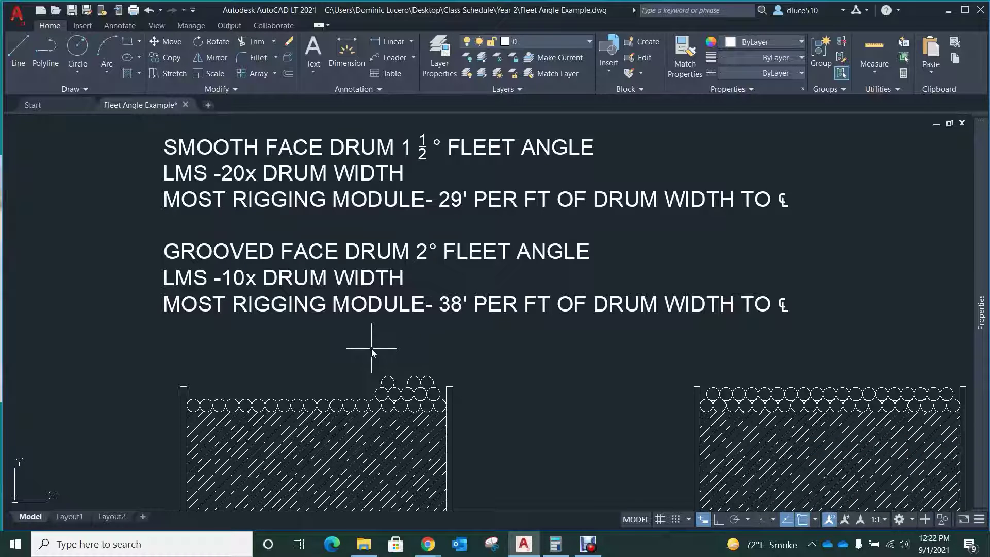
{"action": "left_click", "coordinate": [962, 443]}
{"action": "scroll", "coordinate": [170, 242], "scroll_direction": "down", "scroll_amount": 6}
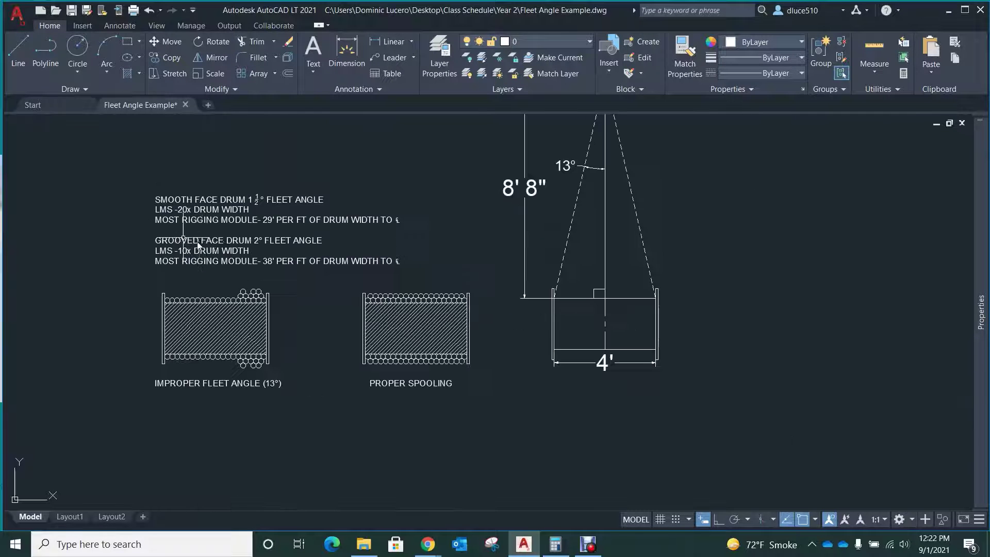
{"action": "scroll", "coordinate": [372, 239], "scroll_direction": "down", "scroll_amount": 8}
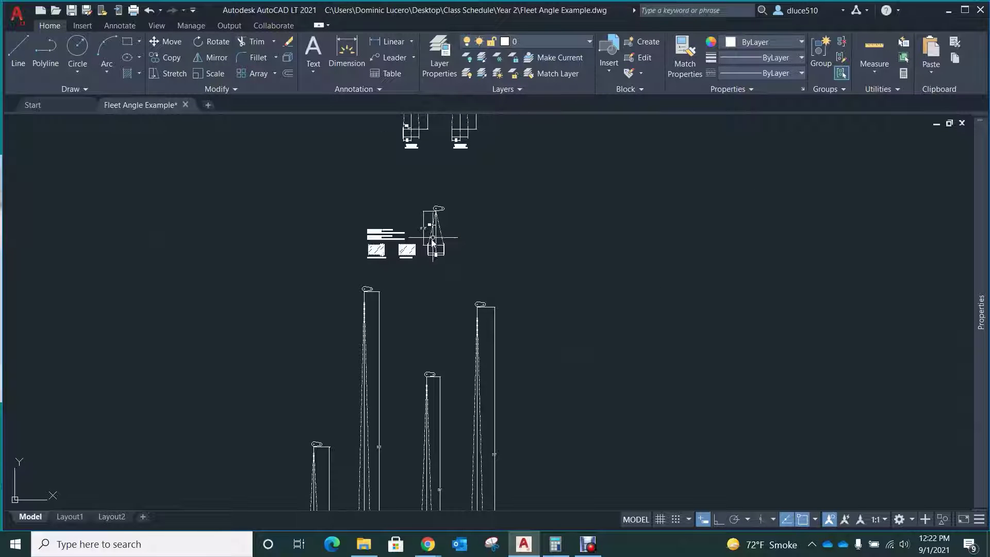
{"action": "scroll", "coordinate": [389, 307], "scroll_direction": "up", "scroll_amount": 5}
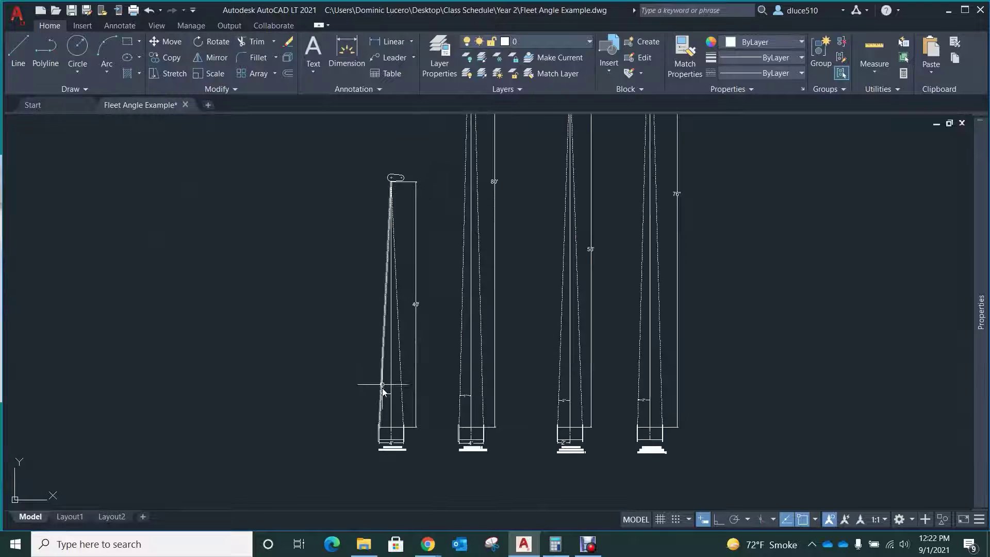
{"action": "scroll", "coordinate": [382, 481], "scroll_direction": "up", "scroll_amount": 5}
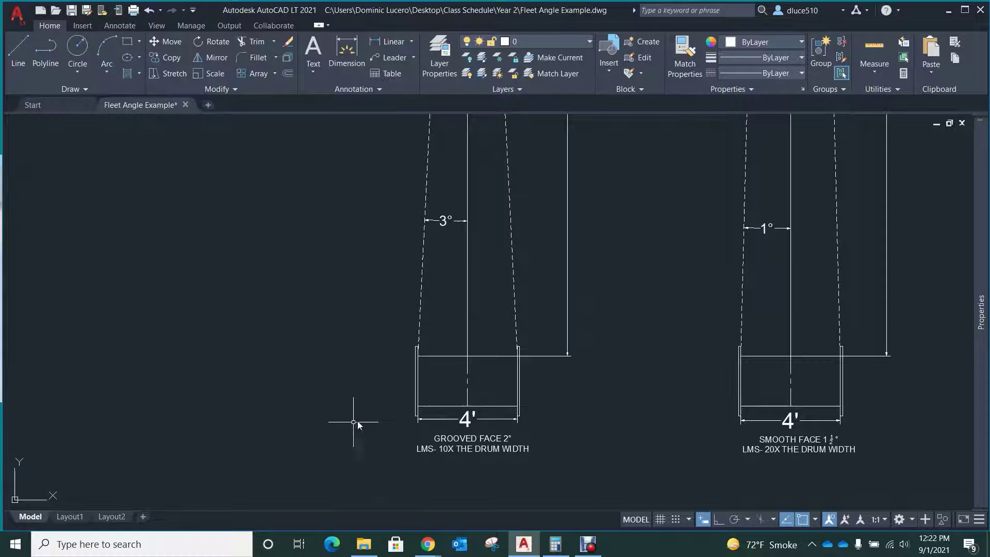
{"action": "scroll", "coordinate": [407, 354], "scroll_direction": "down", "scroll_amount": 2}
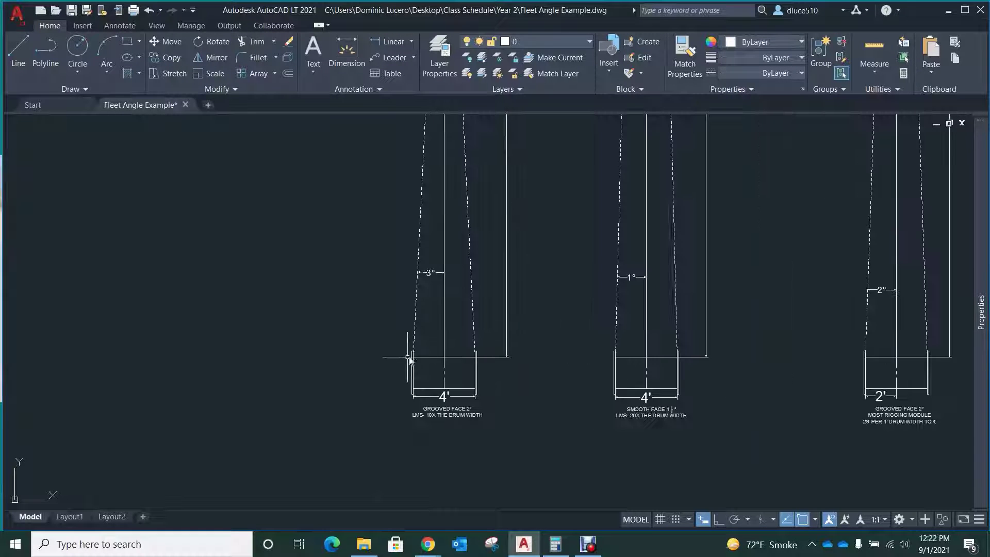
{"action": "middle_click_drag", "start_coordinate": [482, 237], "coordinate": [481, 245]}
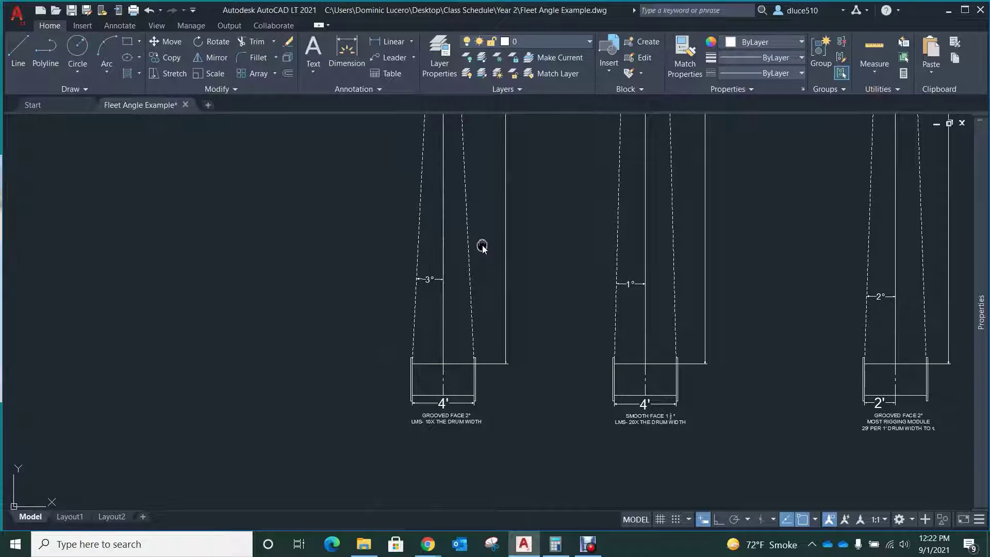
{"action": "scroll", "coordinate": [450, 441], "scroll_direction": "up", "scroll_amount": 4}
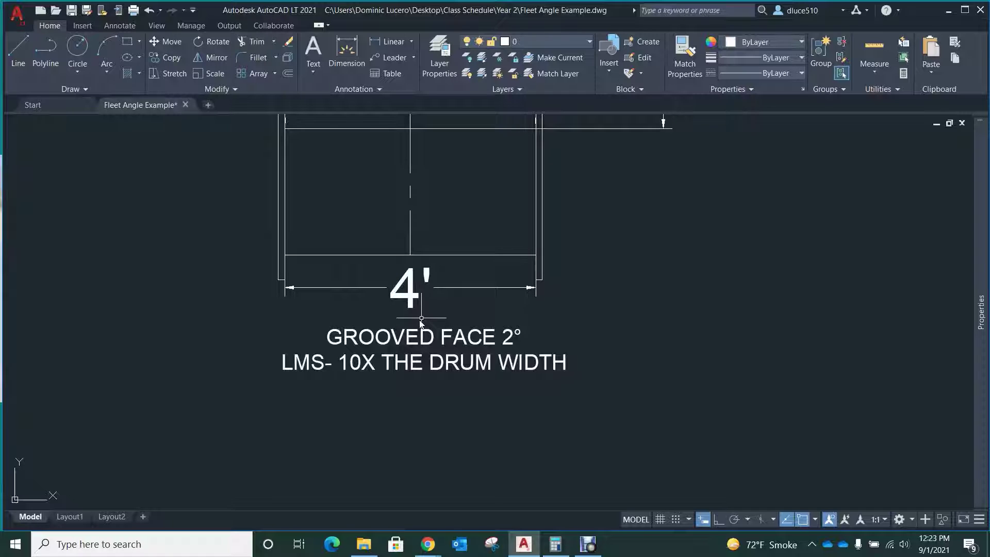
{"action": "scroll", "coordinate": [456, 421], "scroll_direction": "down", "scroll_amount": 2}
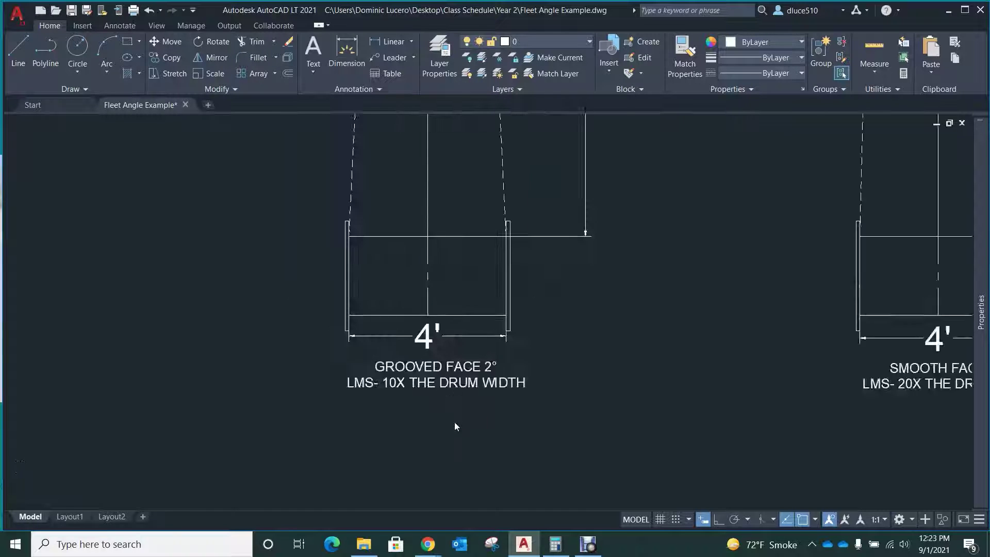
{"action": "scroll", "coordinate": [455, 425], "scroll_direction": "down", "scroll_amount": 4}
{"action": "scroll", "coordinate": [455, 425], "scroll_direction": "up", "scroll_amount": 2}
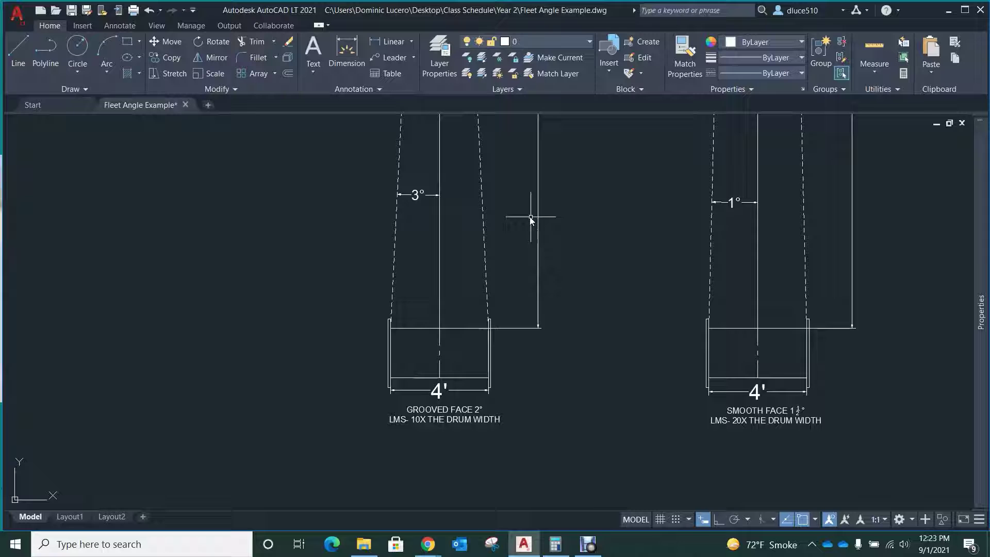
{"action": "middle_click_drag", "start_coordinate": [515, 207], "coordinate": [548, 510]}
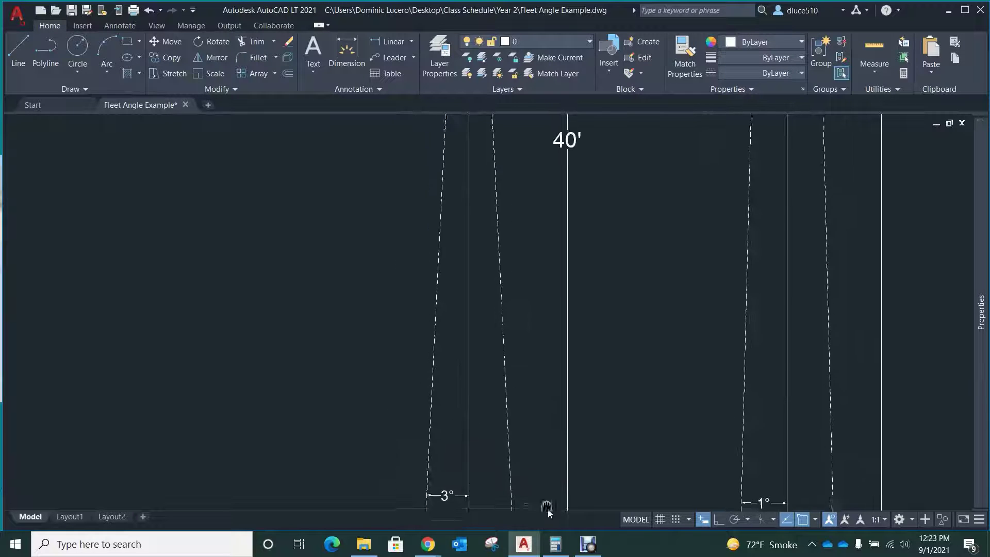
{"action": "mouse_move", "coordinate": [554, 239]}
{"action": "middle_mouse_down"}
{"action": "mouse_move", "coordinate": [543, 380]}
{"action": "mouse_move", "coordinate": [553, 451]}
{"action": "middle_mouse_up"}
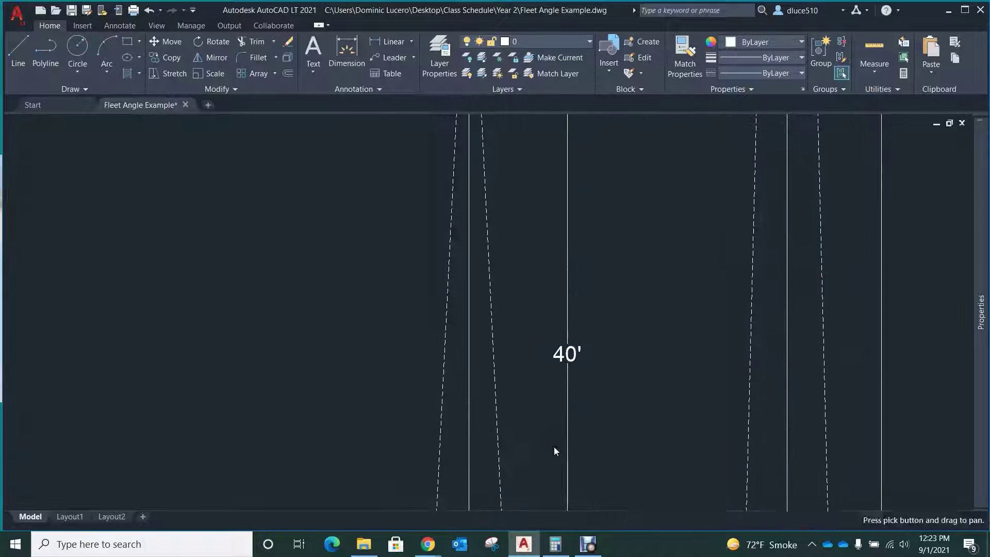
{"action": "mouse_move", "coordinate": [533, 234]}
{"action": "middle_mouse_down"}
{"action": "mouse_move", "coordinate": [521, 360]}
{"action": "mouse_move", "coordinate": [529, 410]}
{"action": "middle_mouse_up"}
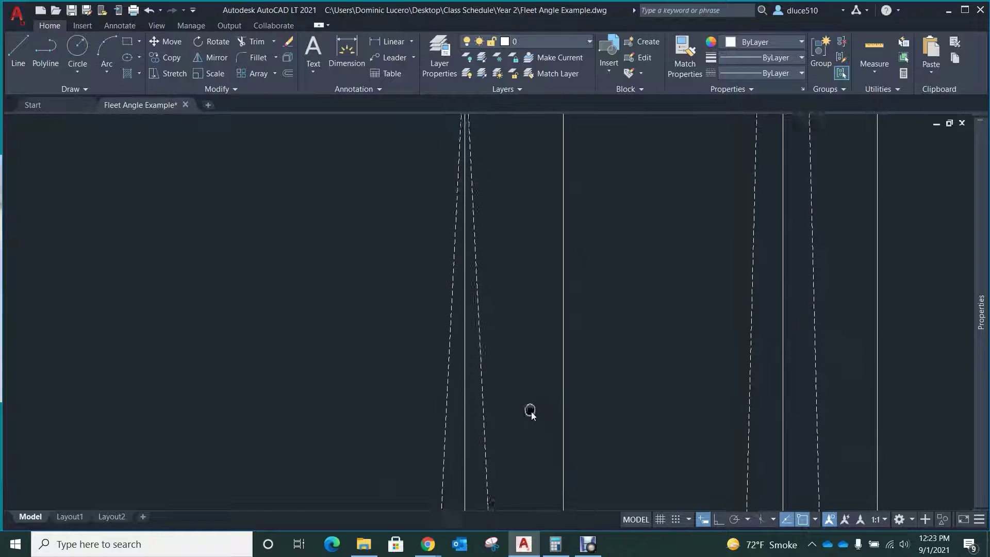
{"action": "middle_click_drag", "start_coordinate": [531, 192], "coordinate": [526, 336]}
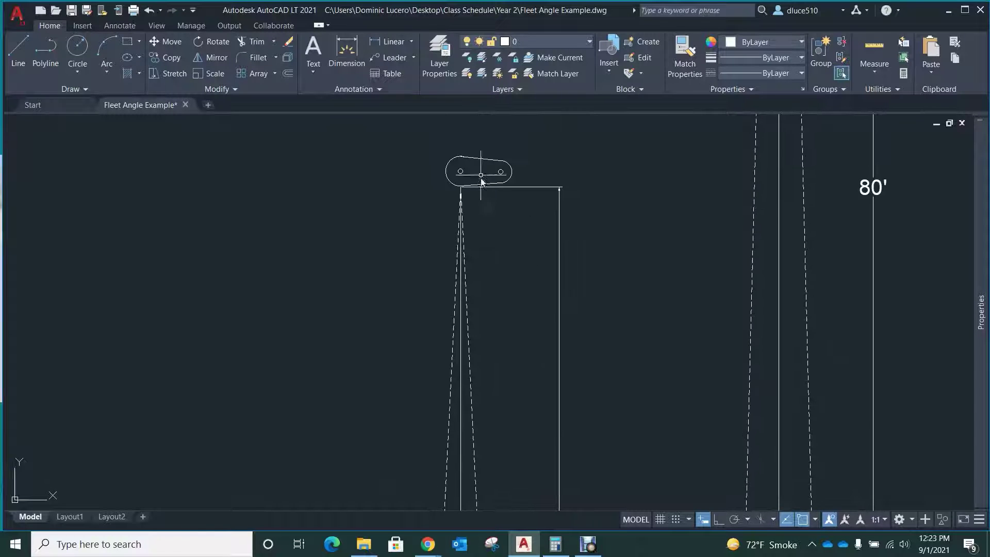
{"action": "scroll", "coordinate": [455, 186], "scroll_direction": "down", "scroll_amount": 8}
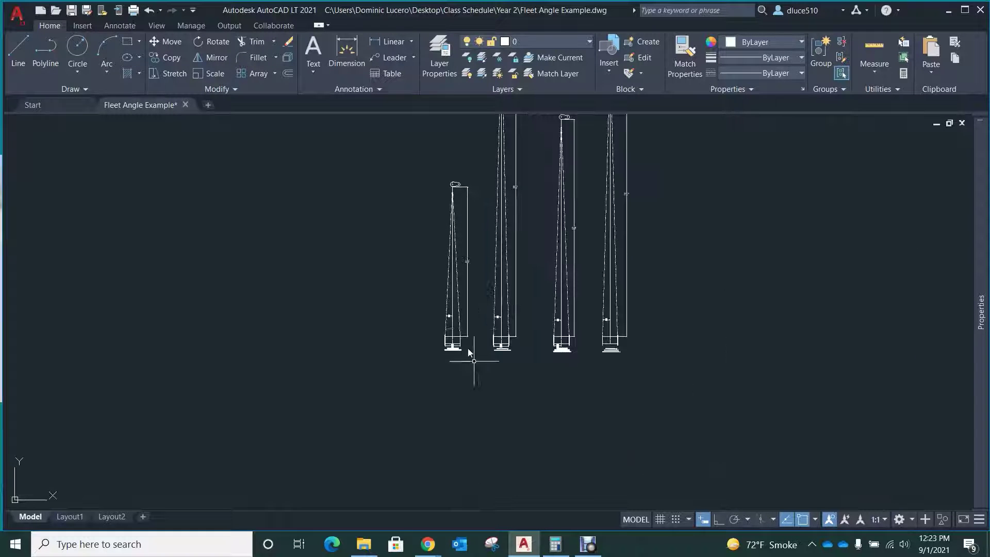
{"action": "scroll", "coordinate": [468, 349], "scroll_direction": "up", "scroll_amount": 8}
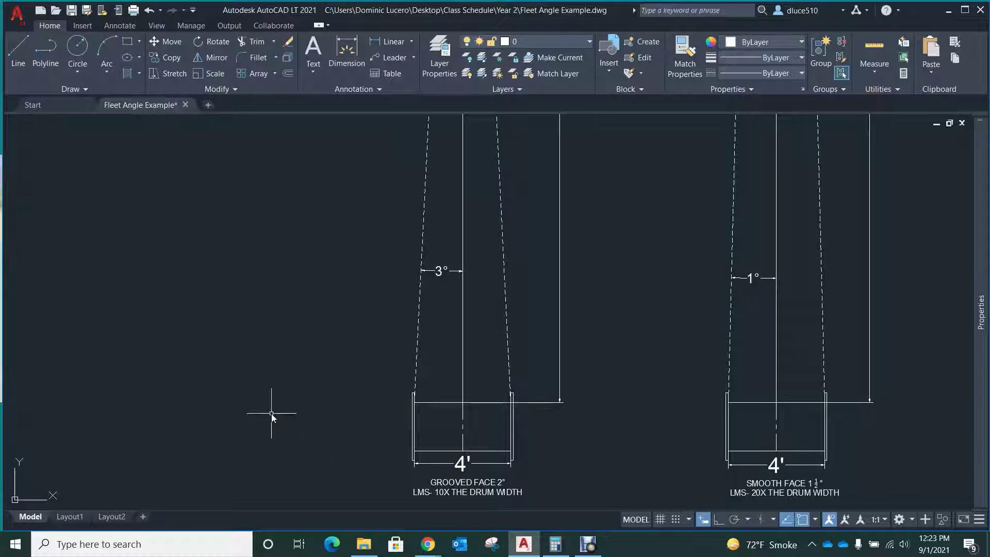
{"action": "mouse_move", "coordinate": [650, 401]}
{"action": "middle_mouse_down"}
{"action": "mouse_move", "coordinate": [486, 346]}
{"action": "mouse_move", "coordinate": [437, 353]}
{"action": "middle_mouse_up"}
{"action": "scroll", "coordinate": [514, 412], "scroll_direction": "up", "scroll_amount": 4}
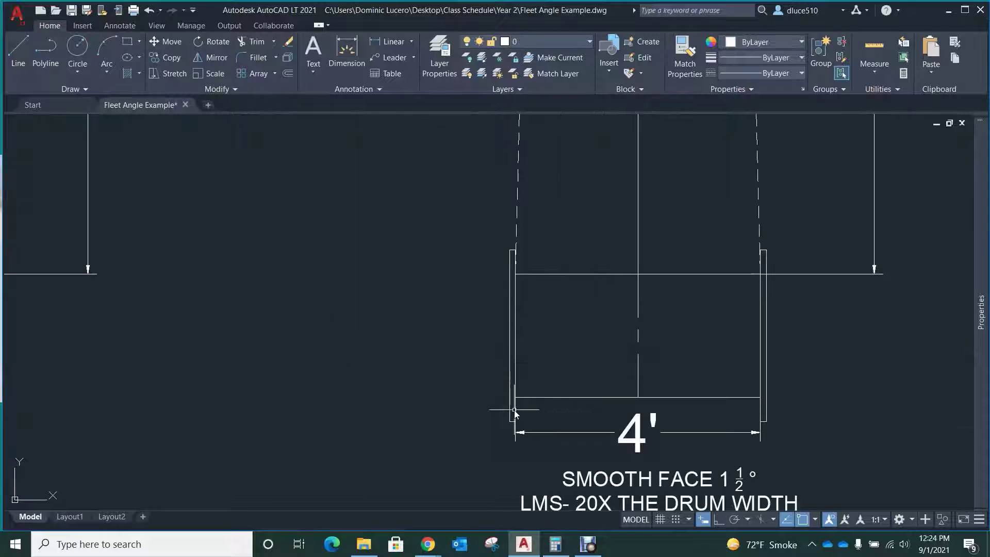
{"action": "scroll", "coordinate": [514, 412], "scroll_direction": "down", "scroll_amount": 2}
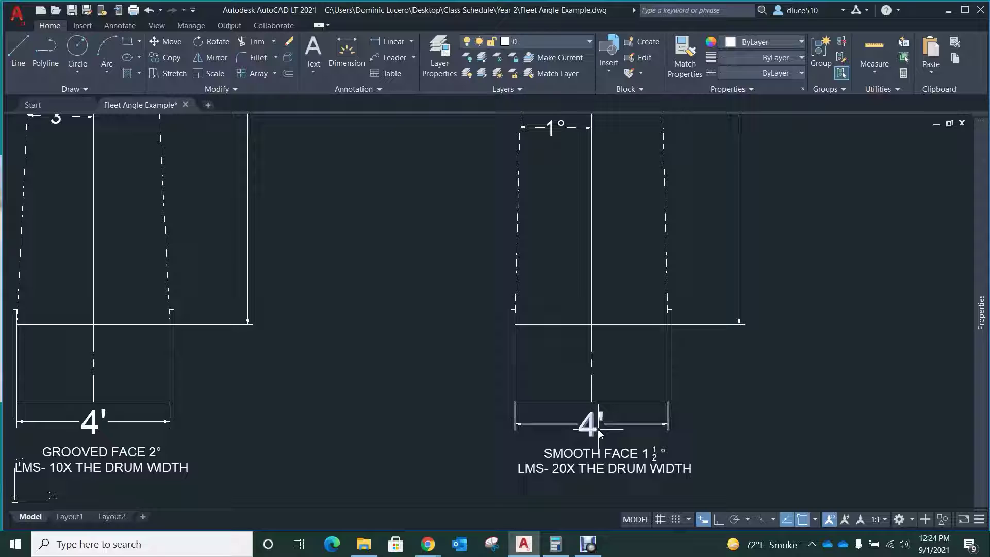
- Compute 4 × 20 = 80 in Calculator for the smooth-face drum, then minimize it
{"action": "left_click", "coordinate": [555, 544]}
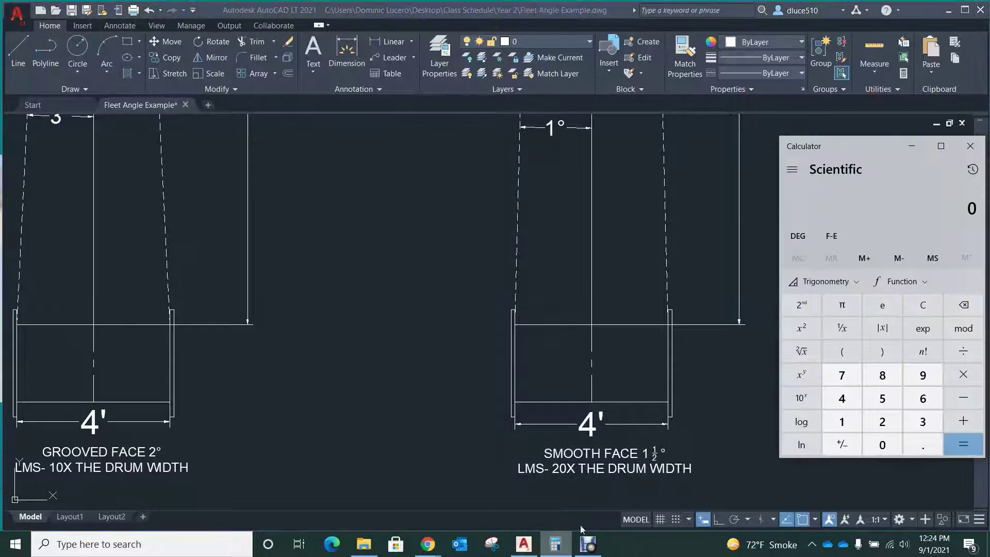
{"action": "left_click", "coordinate": [850, 400]}
{"action": "left_click", "coordinate": [976, 382]}
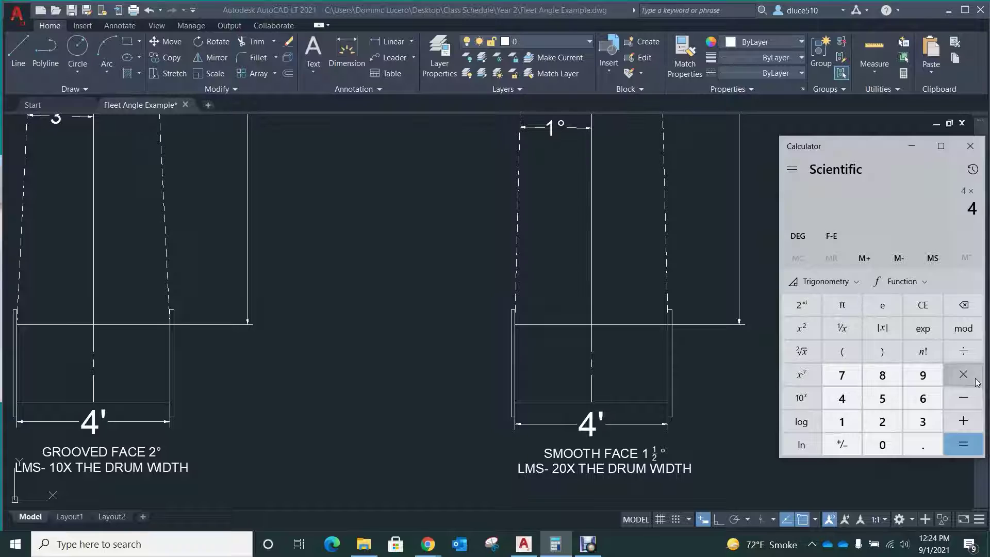
{"action": "left_click", "coordinate": [880, 423]}
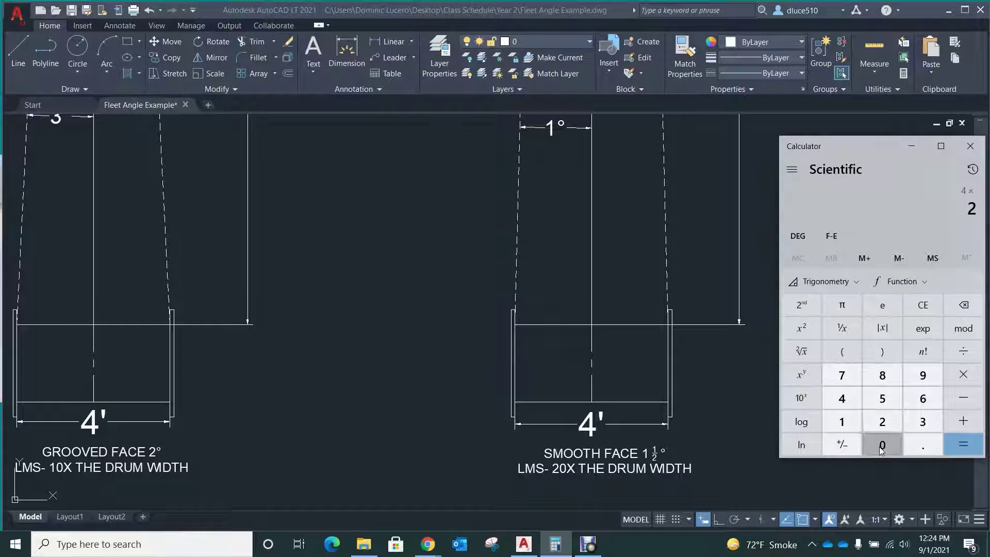
{"action": "left_click", "coordinate": [881, 446]}
{"action": "left_click", "coordinate": [962, 444]}
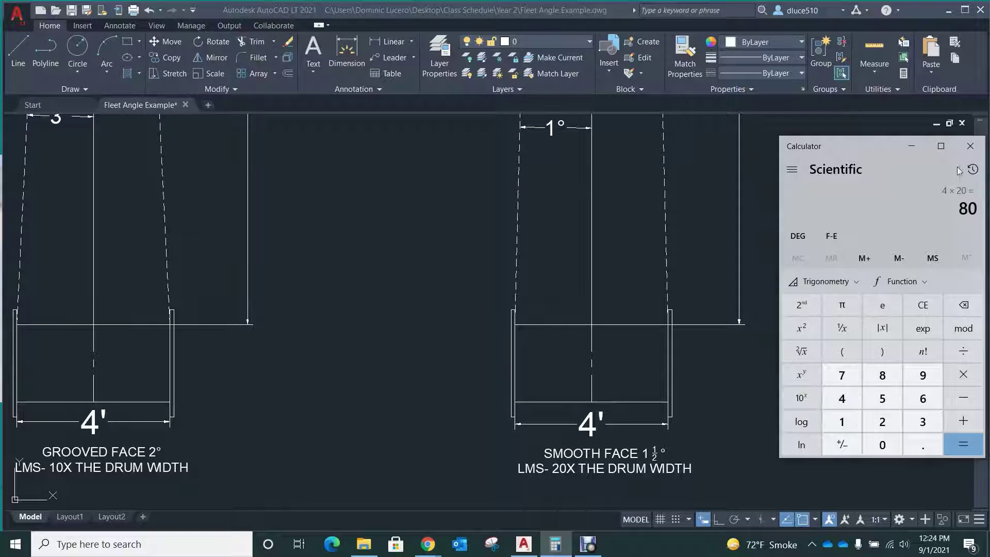
{"action": "left_click", "coordinate": [908, 146]}
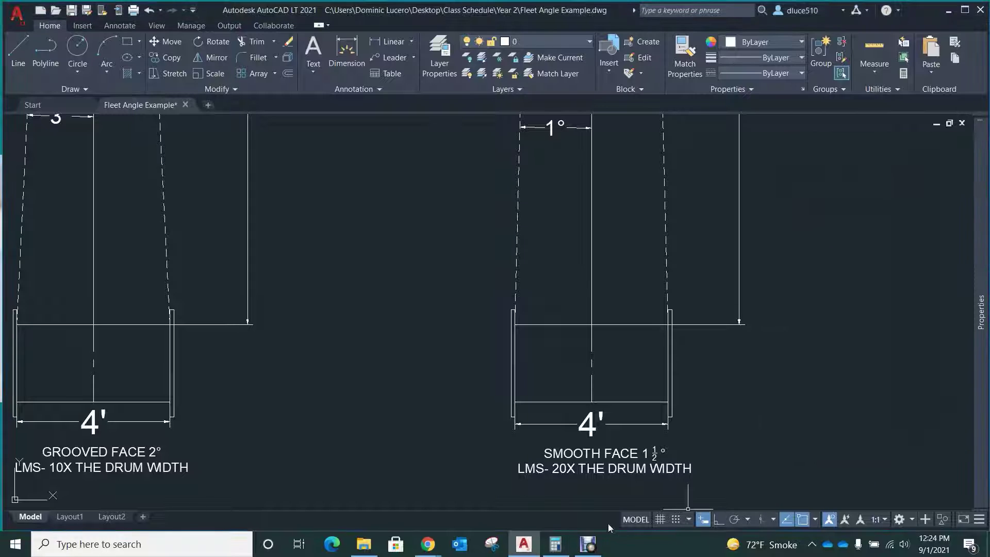
{"action": "scroll", "coordinate": [577, 474], "scroll_direction": "down", "scroll_amount": 8}
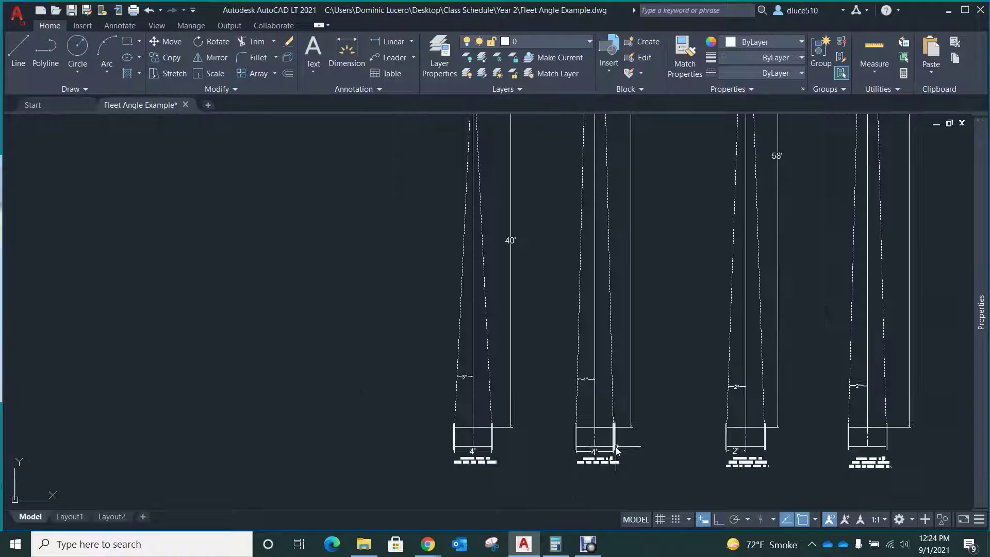
{"action": "scroll", "coordinate": [616, 209], "scroll_direction": "up", "scroll_amount": 3}
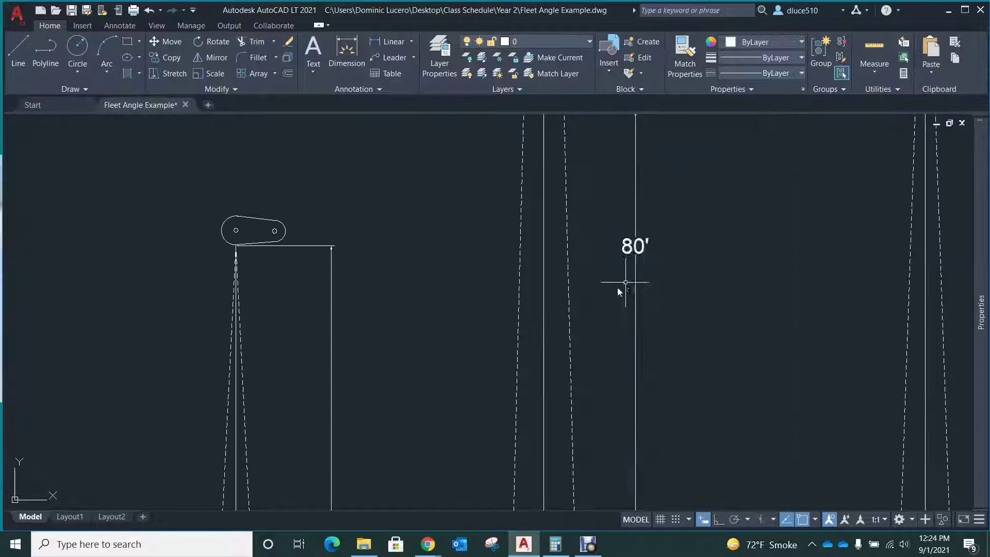
{"action": "scroll", "coordinate": [618, 287], "scroll_direction": "down", "scroll_amount": 5}
{"action": "scroll", "coordinate": [620, 177], "scroll_direction": "up", "scroll_amount": 4}
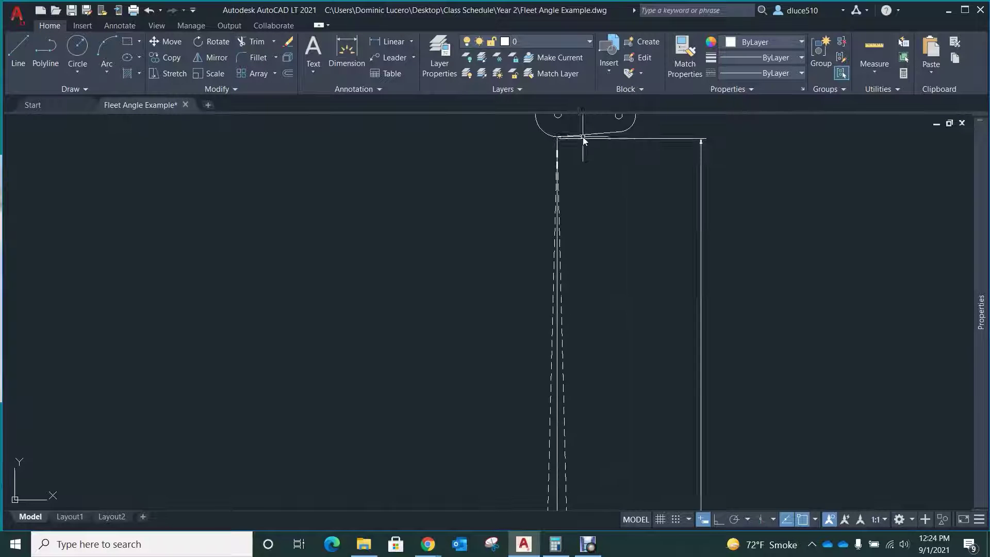
{"action": "scroll", "coordinate": [572, 150], "scroll_direction": "down", "scroll_amount": 6}
{"action": "scroll", "coordinate": [562, 207], "scroll_direction": "up", "scroll_amount": 5}
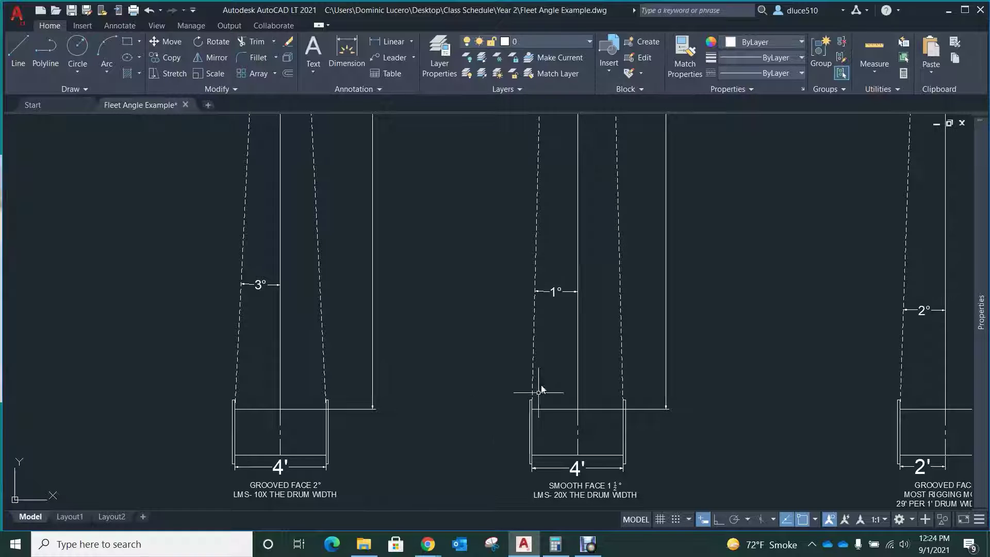
{"action": "scroll", "coordinate": [390, 418], "scroll_direction": "down", "scroll_amount": 6}
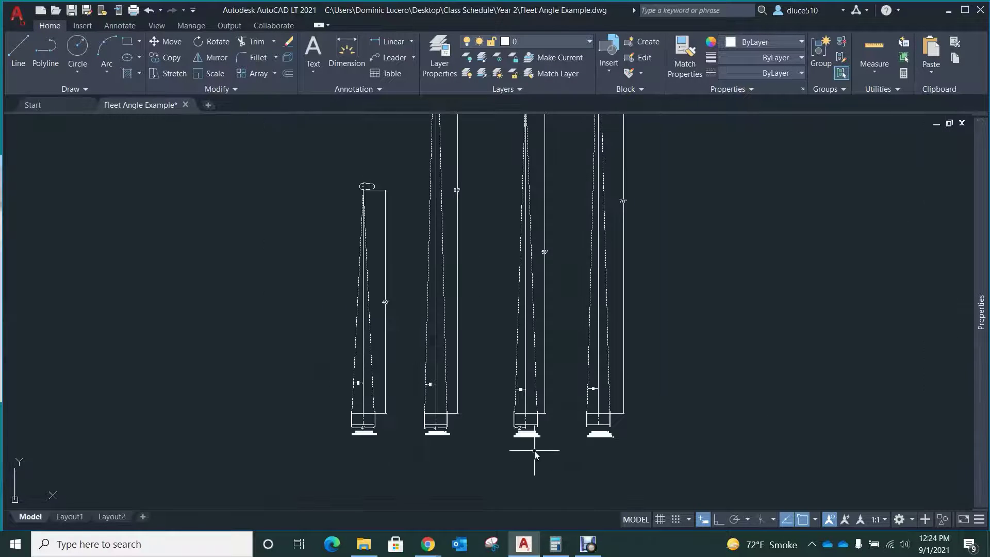
{"action": "scroll", "coordinate": [539, 407], "scroll_direction": "up", "scroll_amount": 4}
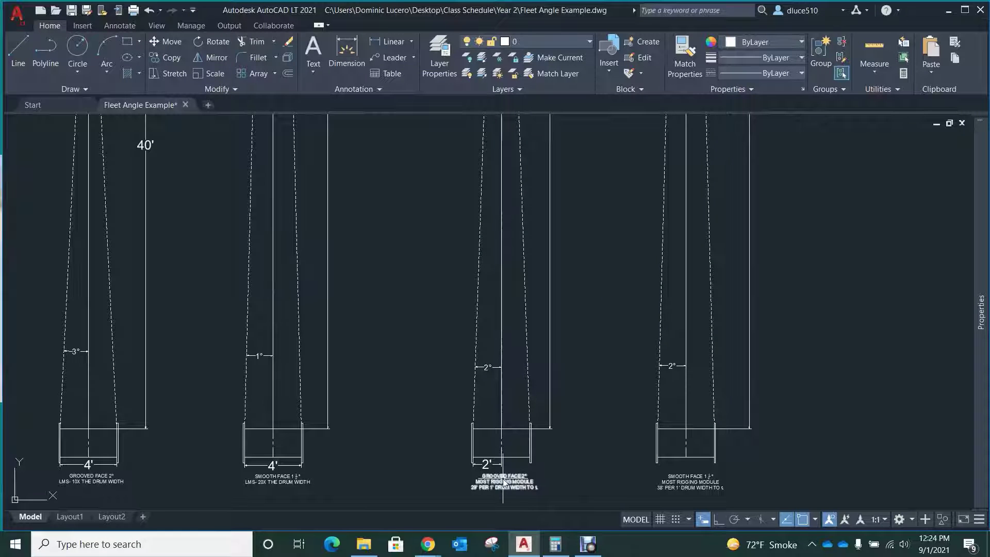
{"action": "scroll", "coordinate": [498, 491], "scroll_direction": "up", "scroll_amount": 5}
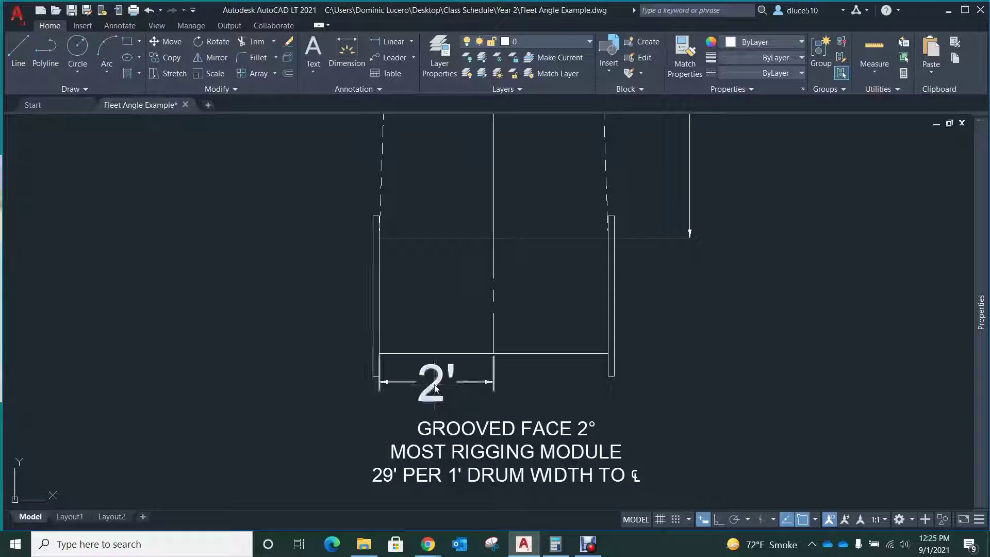
- Clear the old 80 result and compute 2 × 29 = 58 for the 2' grooved drum
{"action": "left_click", "coordinate": [555, 544]}
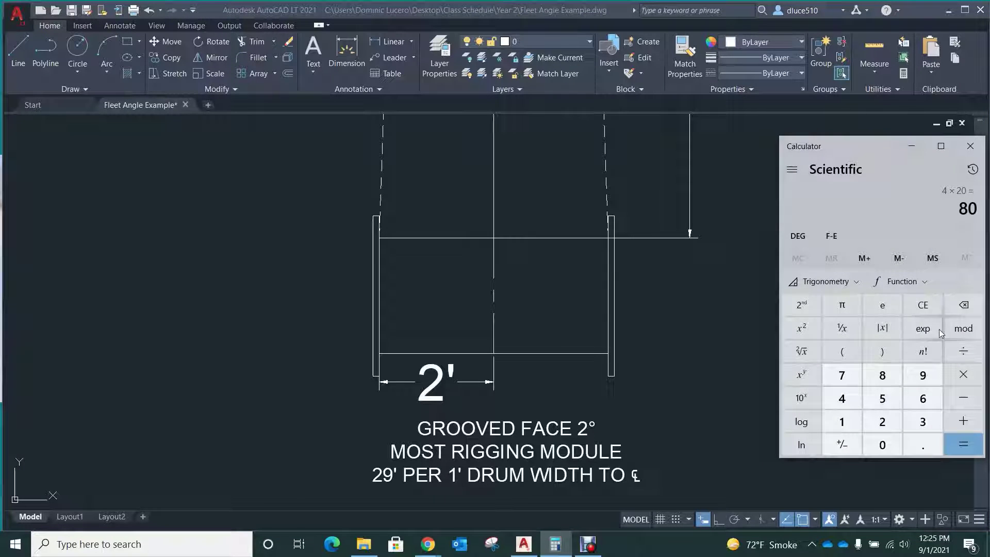
{"action": "left_click", "coordinate": [923, 305]}
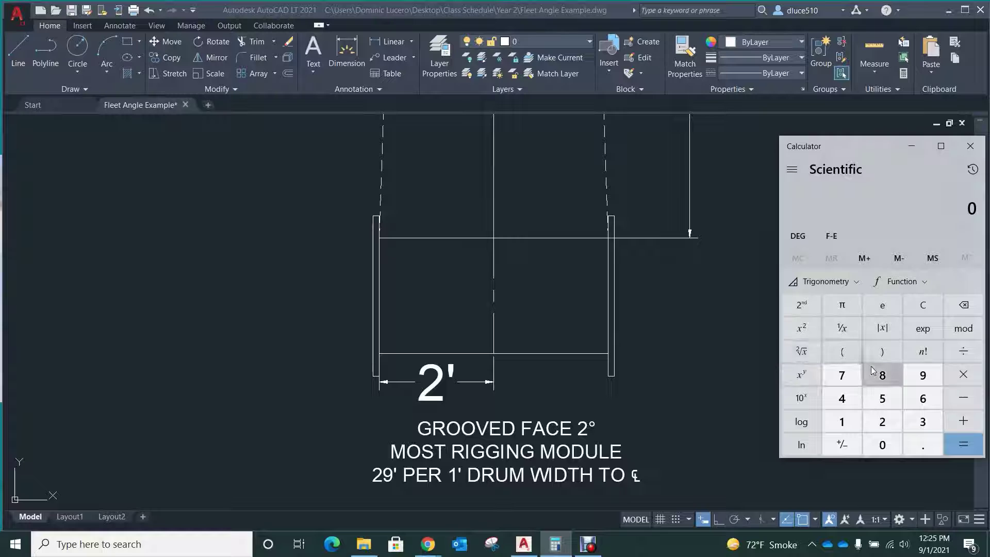
{"action": "key", "text": "2"}
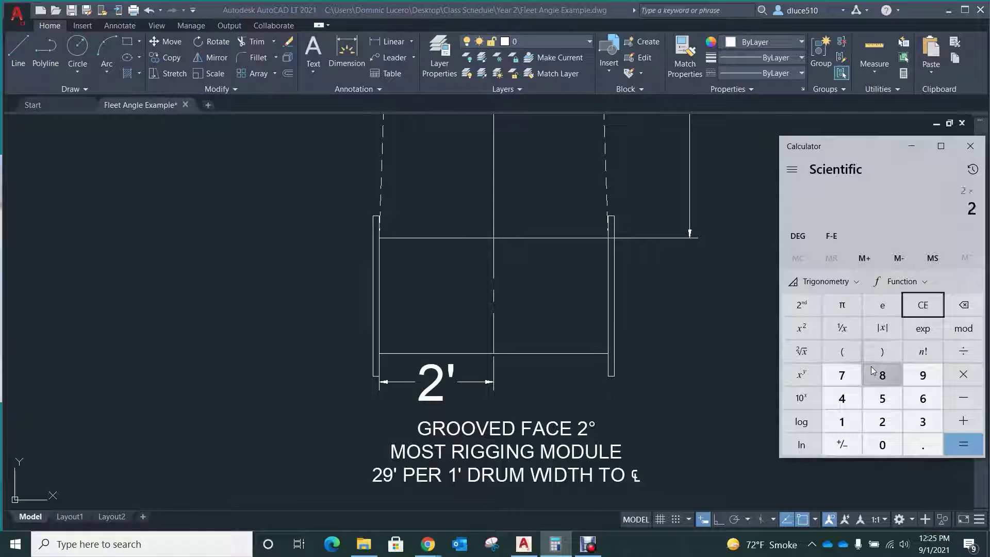
{"action": "key", "text": "9"}
{"action": "key", "text": "Return"}
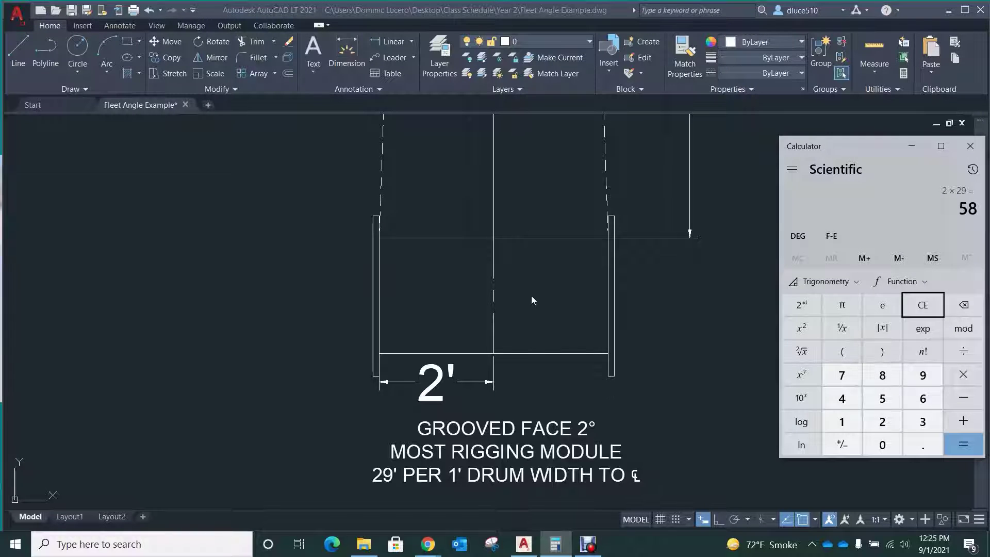
{"action": "left_click", "coordinate": [911, 147]}
{"action": "scroll", "coordinate": [551, 422], "scroll_direction": "down", "scroll_amount": 5}
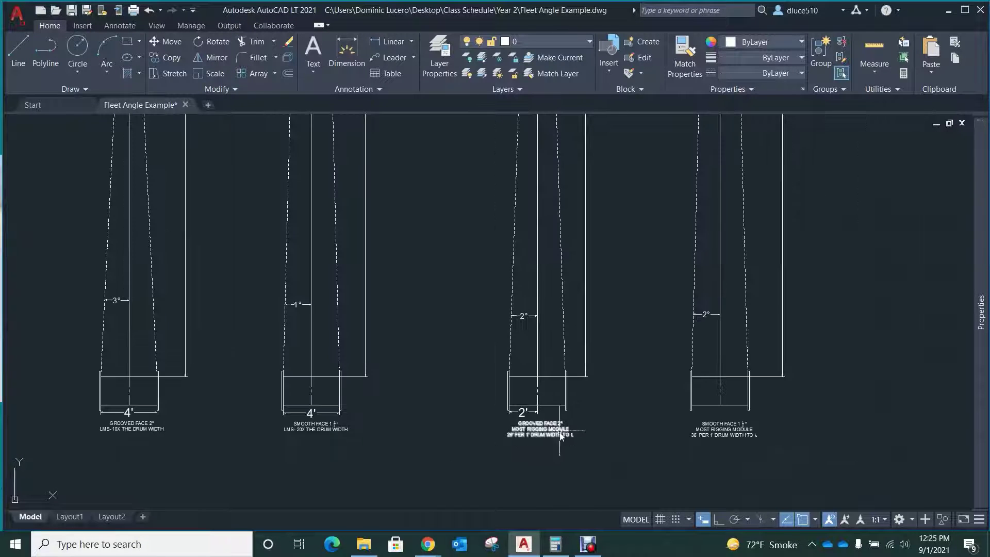
{"action": "scroll", "coordinate": [559, 428], "scroll_direction": "down", "scroll_amount": 2}
{"action": "mouse_move", "coordinate": [579, 150]}
{"action": "middle_mouse_down"}
{"action": "mouse_move", "coordinate": [574, 250]}
{"action": "mouse_move", "coordinate": [563, 252]}
{"action": "mouse_move", "coordinate": [584, 268]}
{"action": "mouse_move", "coordinate": [567, 409]}
{"action": "middle_mouse_up"}
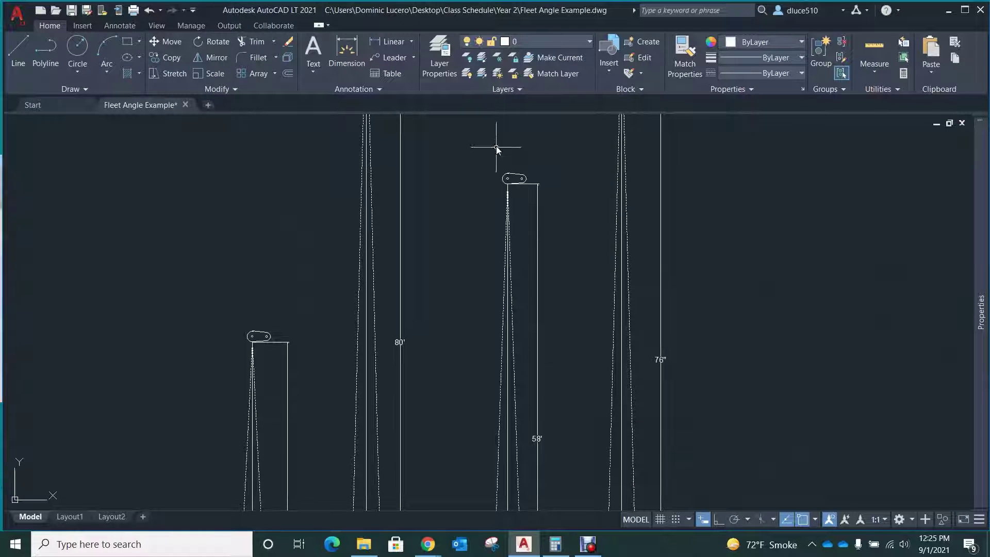
{"action": "scroll", "coordinate": [537, 199], "scroll_direction": "up", "scroll_amount": 6}
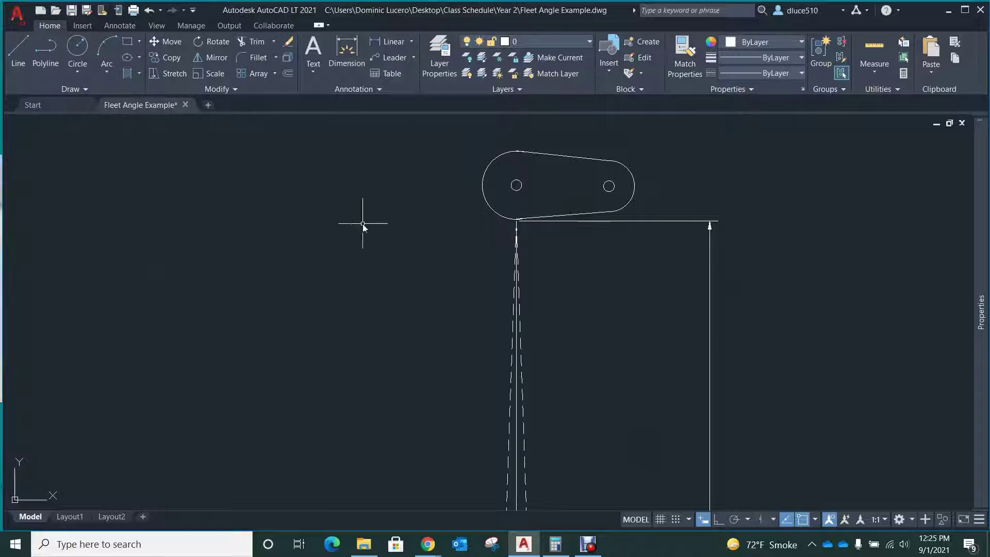
{"action": "scroll", "coordinate": [471, 193], "scroll_direction": "down", "scroll_amount": 10}
{"action": "scroll", "coordinate": [460, 469], "scroll_direction": "up", "scroll_amount": 8}
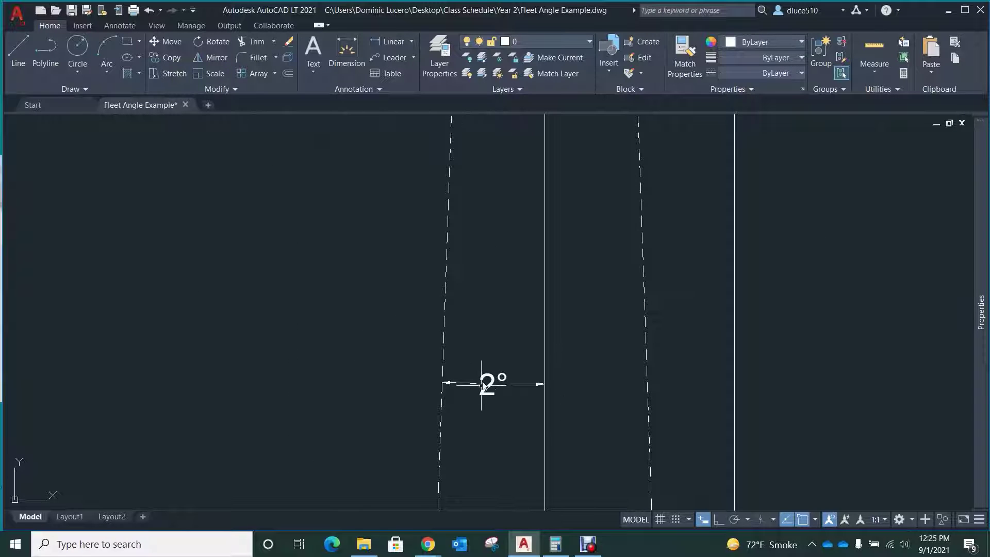
{"action": "scroll", "coordinate": [349, 309], "scroll_direction": "down", "scroll_amount": 6}
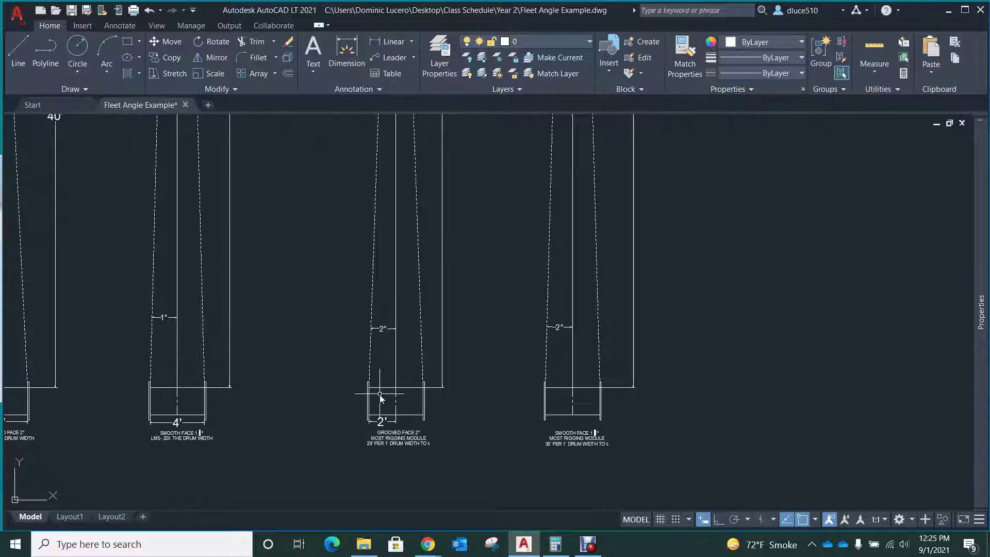
{"action": "scroll", "coordinate": [628, 427], "scroll_direction": "up", "scroll_amount": 2}
{"action": "scroll", "coordinate": [628, 427], "scroll_direction": "up", "scroll_amount": 2}
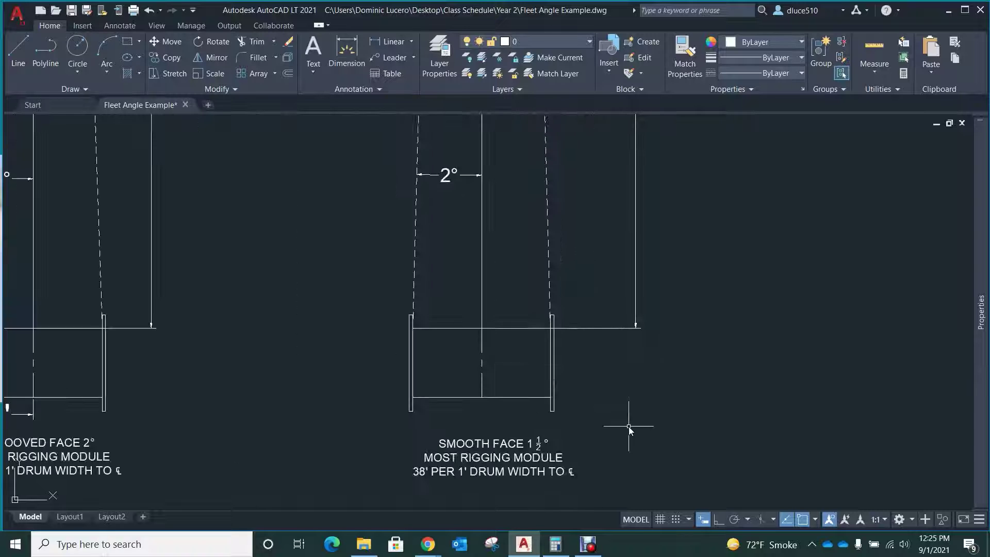
{"action": "scroll", "coordinate": [490, 485], "scroll_direction": "up", "scroll_amount": 4}
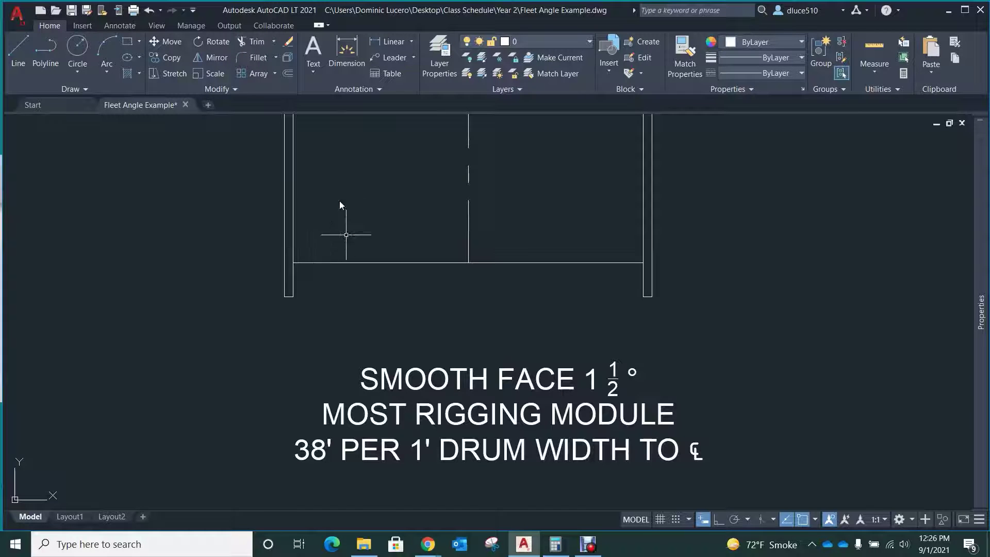
{"action": "scroll", "coordinate": [395, 287], "scroll_direction": "down", "scroll_amount": 5}
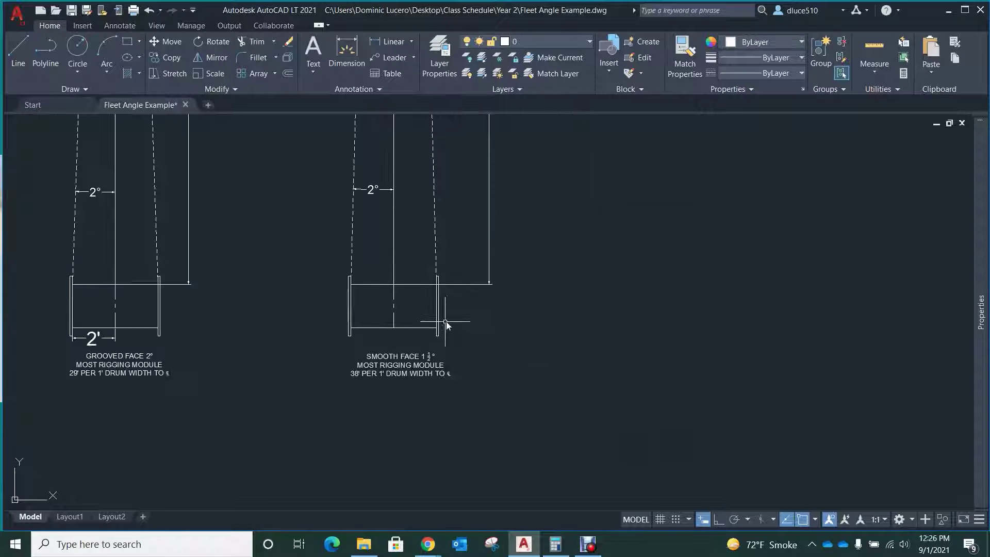
{"action": "scroll", "coordinate": [213, 346], "scroll_direction": "up", "scroll_amount": 4}
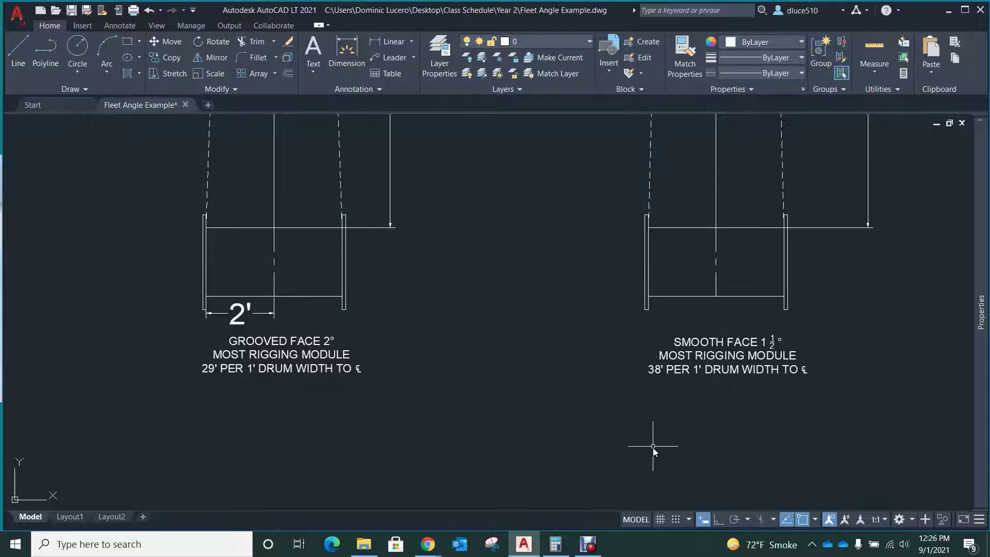
{"action": "scroll", "coordinate": [670, 437], "scroll_direction": "down", "scroll_amount": 5}
{"action": "scroll", "coordinate": [671, 437], "scroll_direction": "down", "scroll_amount": 2}
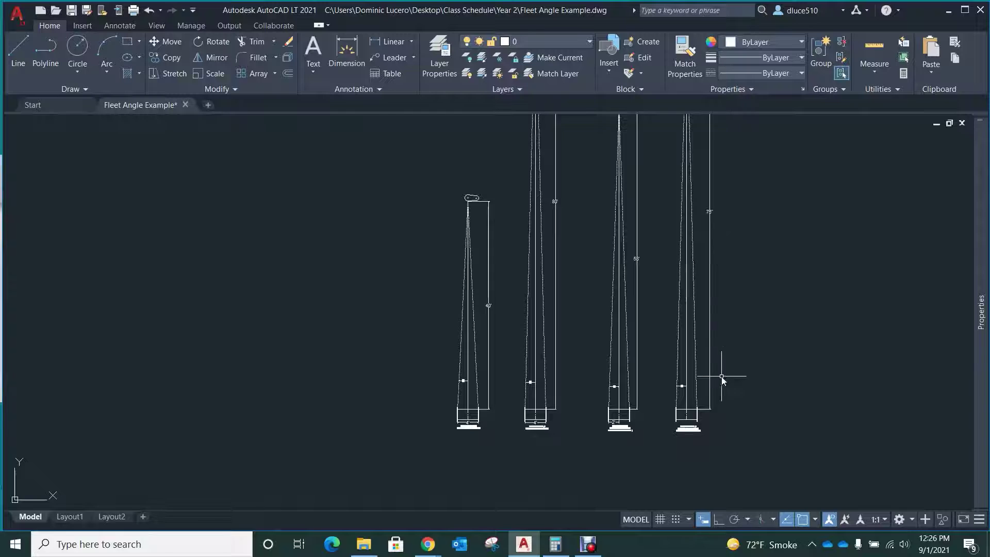
{"action": "scroll", "coordinate": [668, 492], "scroll_direction": "up", "scroll_amount": 4}
{"action": "scroll", "coordinate": [629, 404], "scroll_direction": "down", "scroll_amount": 1}
{"action": "scroll", "coordinate": [626, 435], "scroll_direction": "up", "scroll_amount": 4}
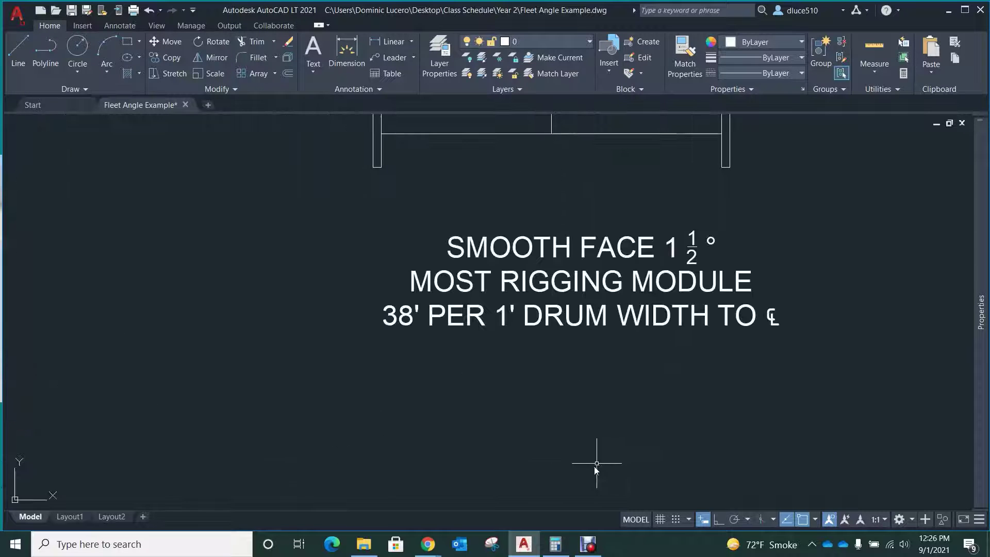
- Clear Calculator and compute 38 × 2 = 76 for the smooth-face drum, then minimize it
{"action": "left_click", "coordinate": [556, 544]}
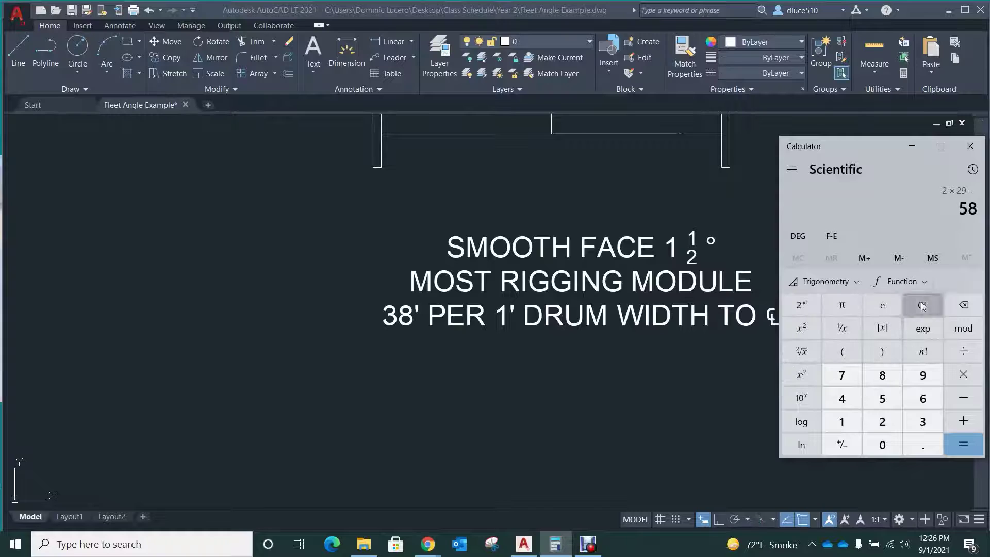
{"action": "left_click", "coordinate": [922, 306]}
{"action": "type", "text": "38"}
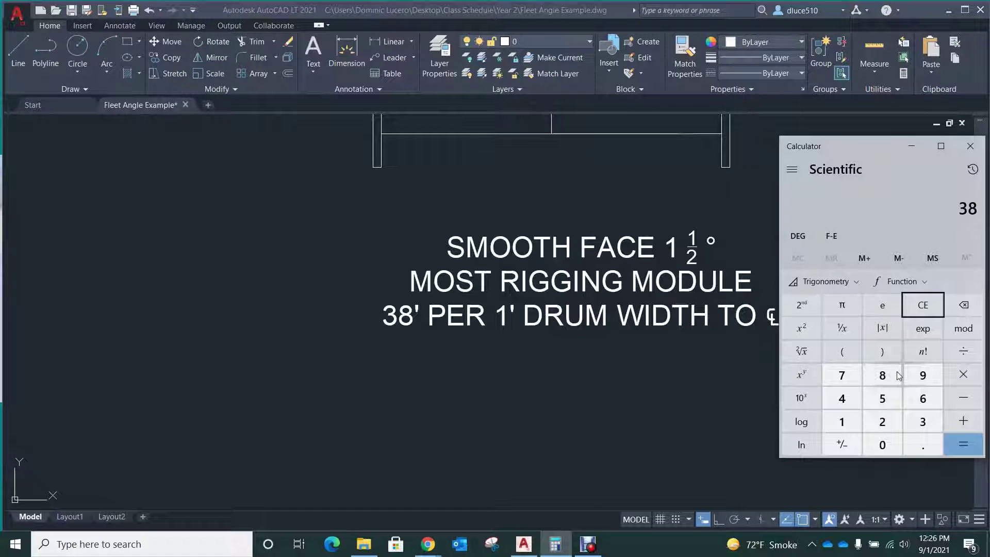
{"action": "type", "text": "23"}
{"action": "key", "text": "Return"}
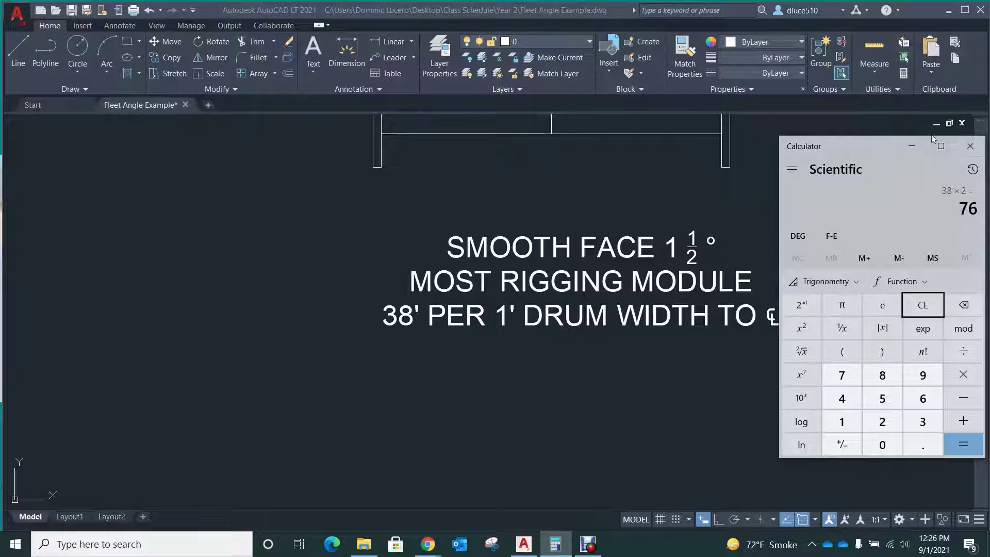
{"action": "left_click", "coordinate": [913, 145]}
- Zoom from the full drawing onto the GROOVE FACE 2° TRIGONOMETRY detail showing the 88° angle and 2' base
{"action": "scroll", "coordinate": [642, 407], "scroll_direction": "down", "scroll_amount": 5}
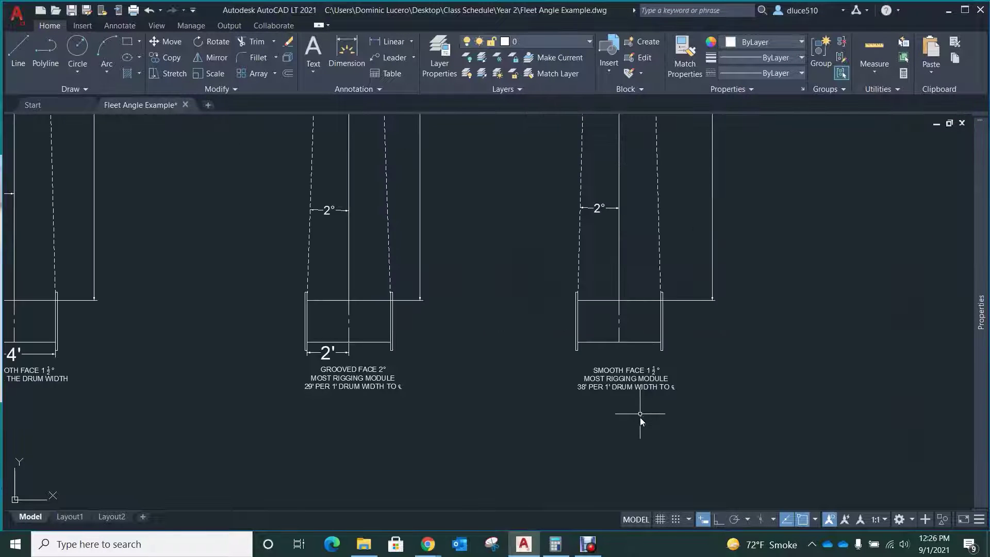
{"action": "scroll", "coordinate": [639, 416], "scroll_direction": "down", "scroll_amount": 3}
{"action": "scroll", "coordinate": [653, 204], "scroll_direction": "up", "scroll_amount": 6}
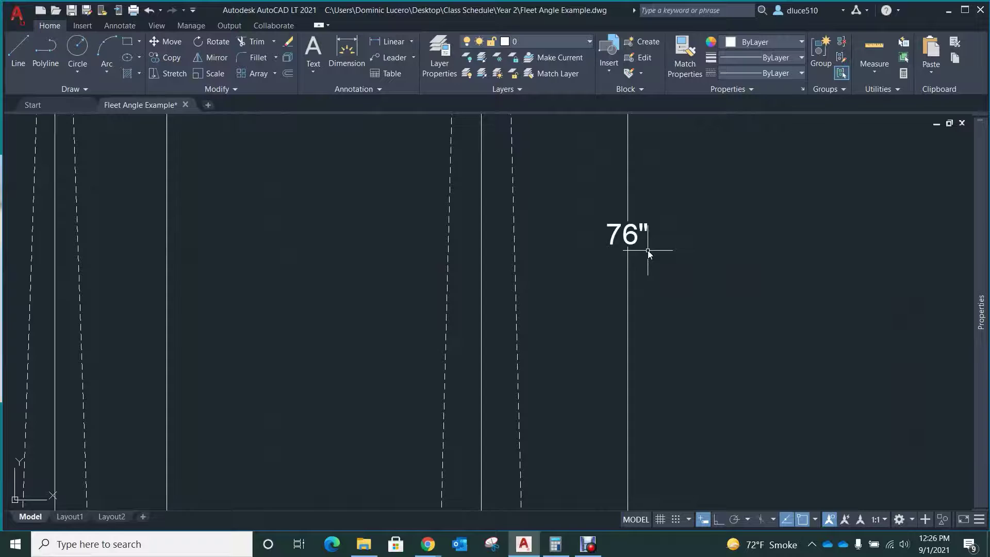
{"action": "scroll", "coordinate": [648, 251], "scroll_direction": "down", "scroll_amount": 5}
{"action": "scroll", "coordinate": [642, 221], "scroll_direction": "up", "scroll_amount": 3}
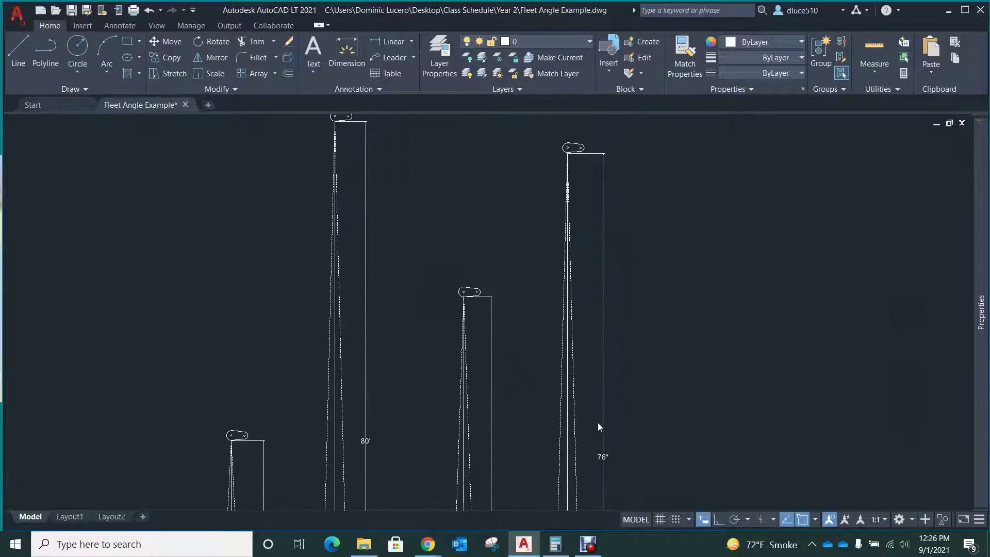
{"action": "scroll", "coordinate": [598, 427], "scroll_direction": "down", "scroll_amount": 4}
{"action": "scroll", "coordinate": [579, 250], "scroll_direction": "up", "scroll_amount": 6}
{"action": "scroll", "coordinate": [546, 201], "scroll_direction": "down", "scroll_amount": 3}
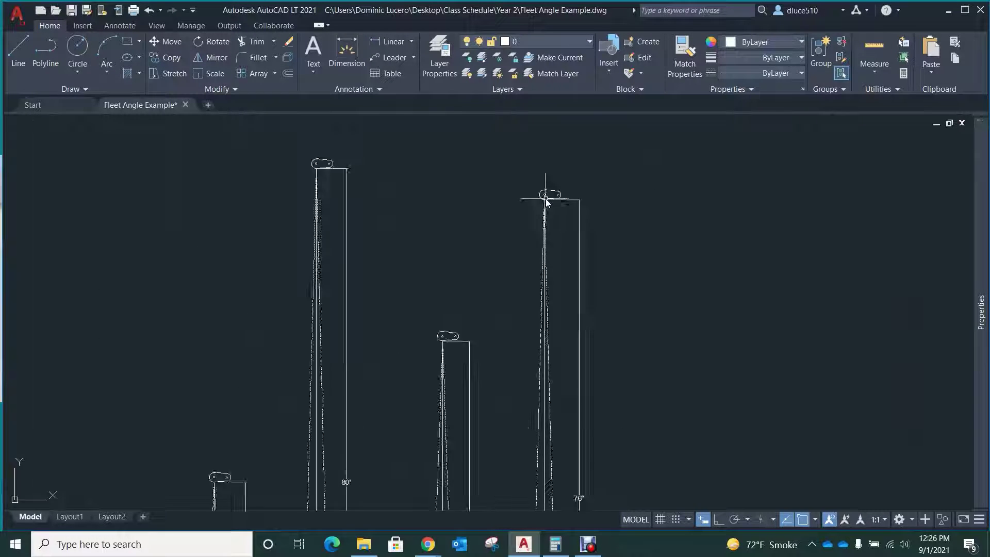
{"action": "scroll", "coordinate": [541, 361], "scroll_direction": "down", "scroll_amount": 4}
{"action": "scroll", "coordinate": [510, 361], "scroll_direction": "up", "scroll_amount": 6}
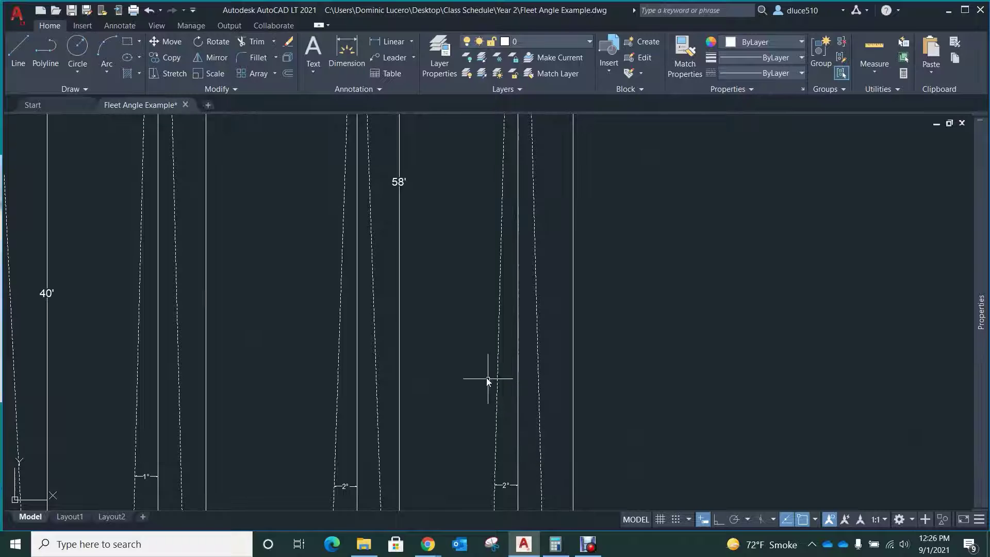
{"action": "scroll", "coordinate": [491, 331], "scroll_direction": "down", "scroll_amount": 4}
{"action": "scroll", "coordinate": [506, 353], "scroll_direction": "up", "scroll_amount": 5}
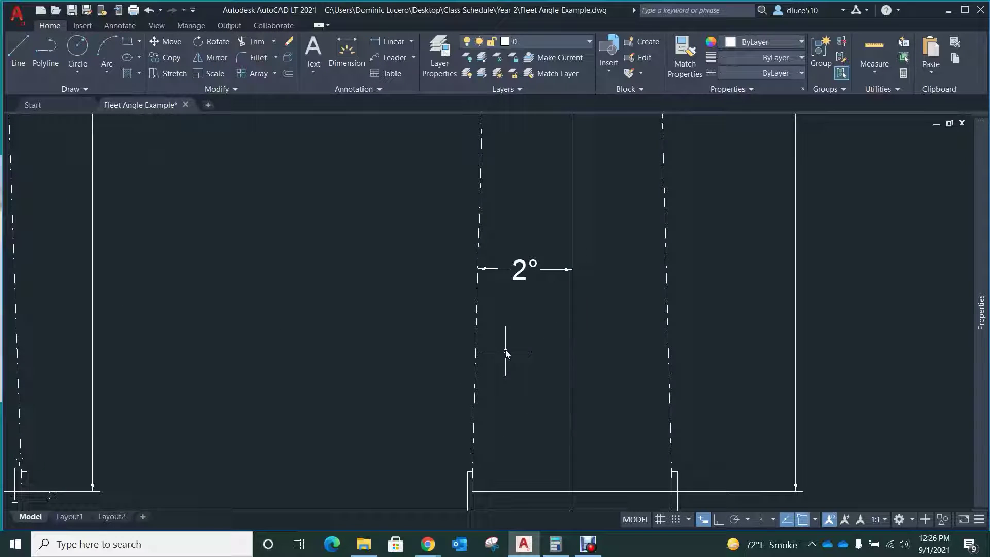
{"action": "scroll", "coordinate": [439, 252], "scroll_direction": "down", "scroll_amount": 2}
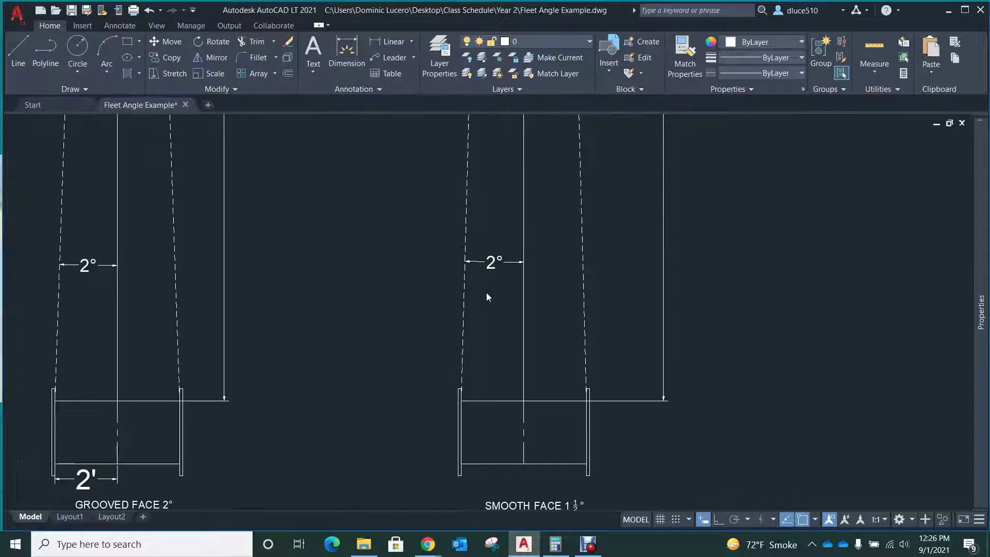
{"action": "scroll", "coordinate": [486, 297], "scroll_direction": "down", "scroll_amount": 1}
{"action": "scroll", "coordinate": [551, 467], "scroll_direction": "up", "scroll_amount": 2}
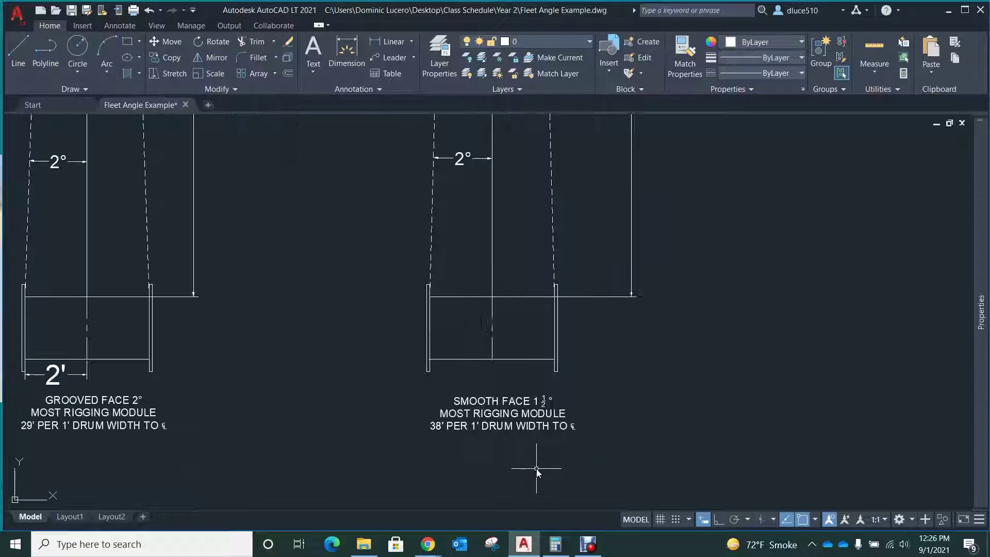
{"action": "scroll", "coordinate": [482, 436], "scroll_direction": "up", "scroll_amount": 2}
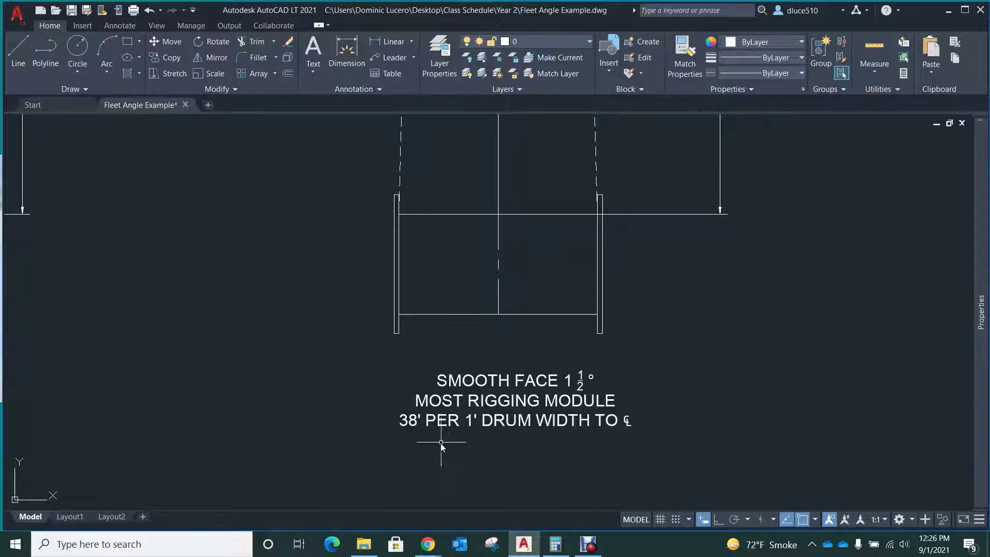
{"action": "scroll", "coordinate": [431, 442], "scroll_direction": "down", "scroll_amount": 2}
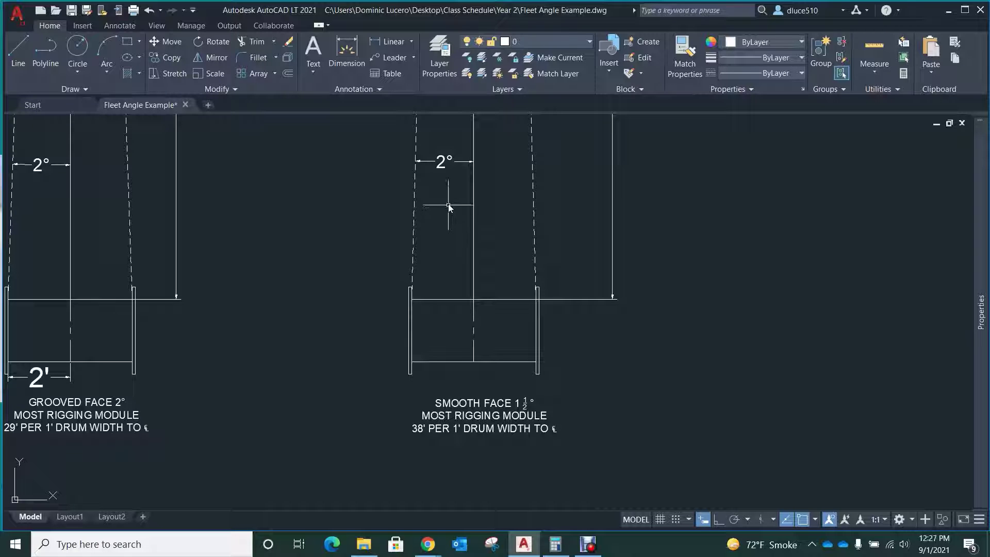
{"action": "scroll", "coordinate": [420, 445], "scroll_direction": "up", "scroll_amount": 4}
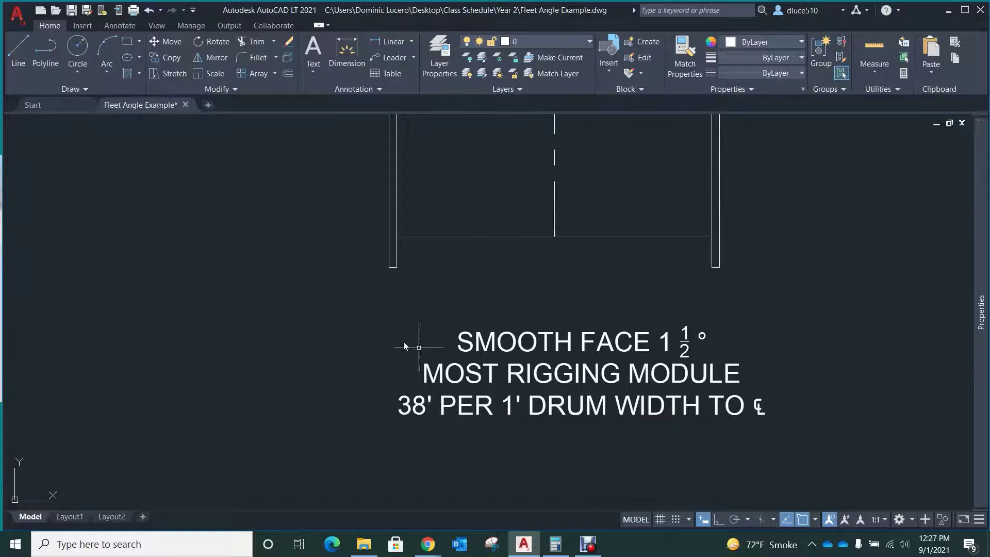
{"action": "scroll", "coordinate": [750, 392], "scroll_direction": "down", "scroll_amount": 6}
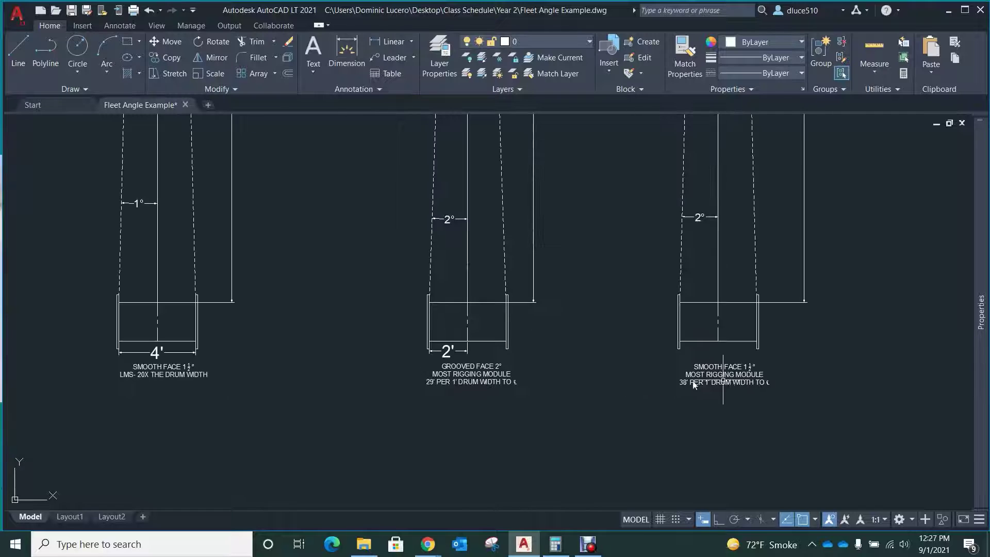
{"action": "scroll", "coordinate": [406, 395], "scroll_direction": "up", "scroll_amount": 6}
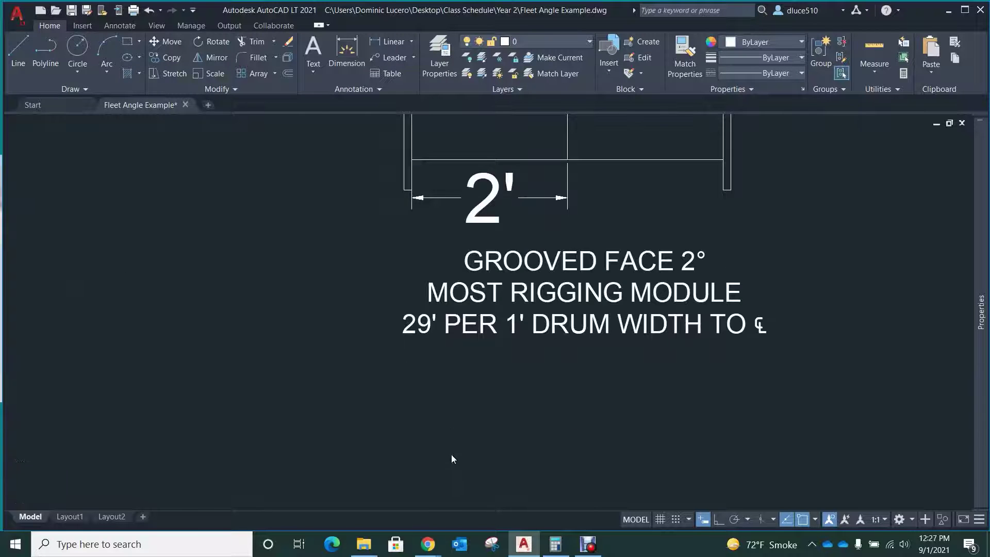
{"action": "scroll", "coordinate": [452, 459], "scroll_direction": "down", "scroll_amount": 6}
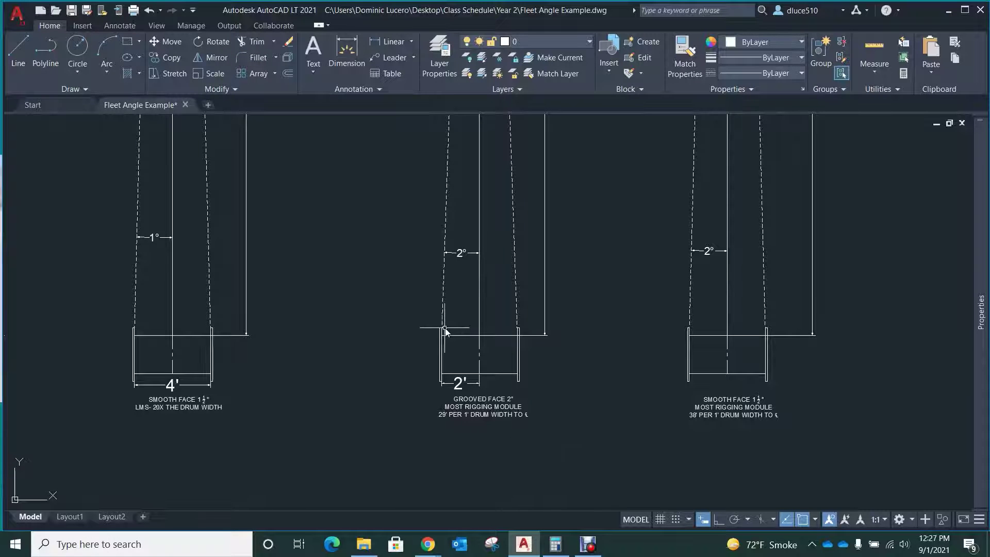
{"action": "scroll", "coordinate": [451, 356], "scroll_direction": "down", "scroll_amount": 5}
{"action": "scroll", "coordinate": [300, 290], "scroll_direction": "up", "scroll_amount": 2}
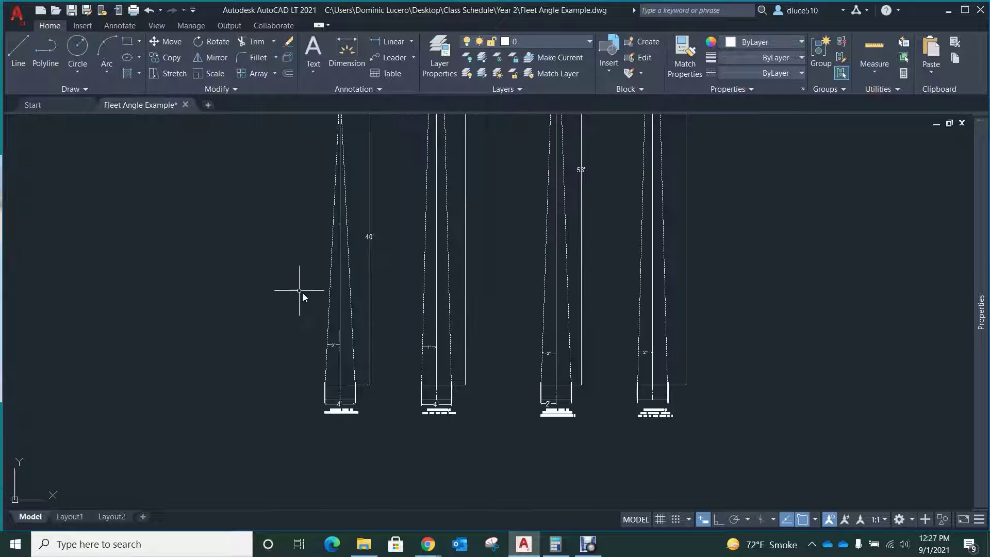
{"action": "scroll", "coordinate": [319, 196], "scroll_direction": "down", "scroll_amount": 2}
{"action": "scroll", "coordinate": [323, 205], "scroll_direction": "up", "scroll_amount": 5}
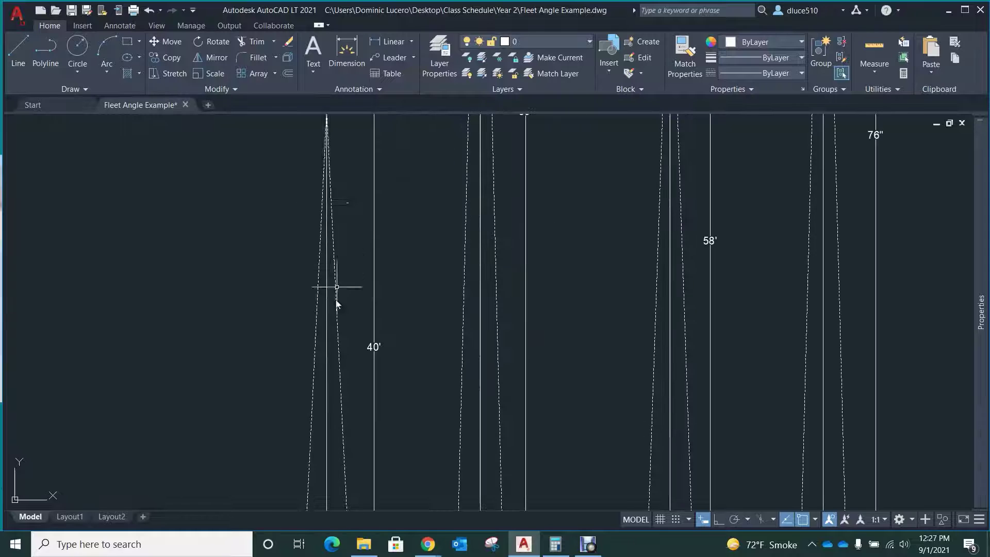
{"action": "scroll", "coordinate": [329, 258], "scroll_direction": "down", "scroll_amount": 5}
{"action": "scroll", "coordinate": [302, 361], "scroll_direction": "up", "scroll_amount": 3}
{"action": "scroll", "coordinate": [317, 342], "scroll_direction": "up", "scroll_amount": 2}
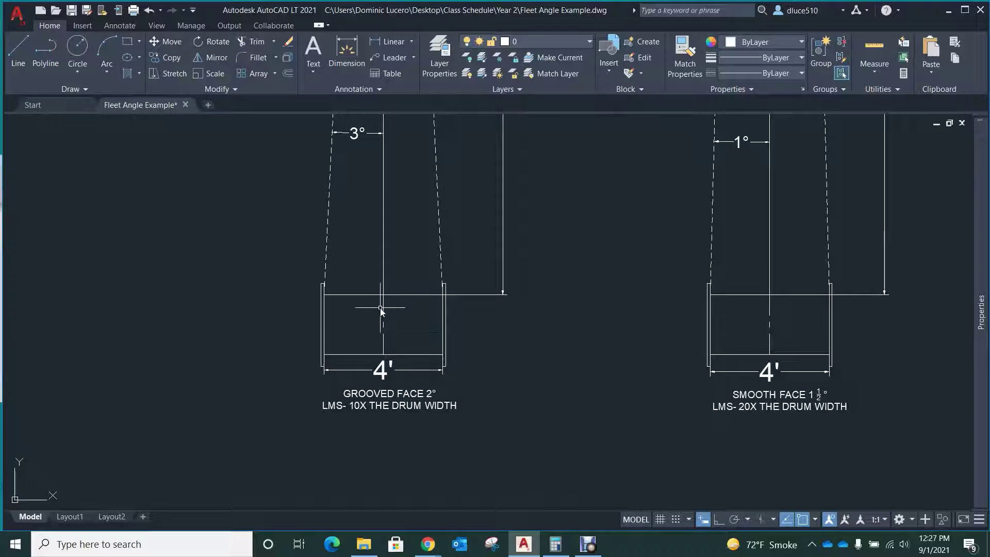
{"action": "scroll", "coordinate": [393, 292], "scroll_direction": "down", "scroll_amount": 4}
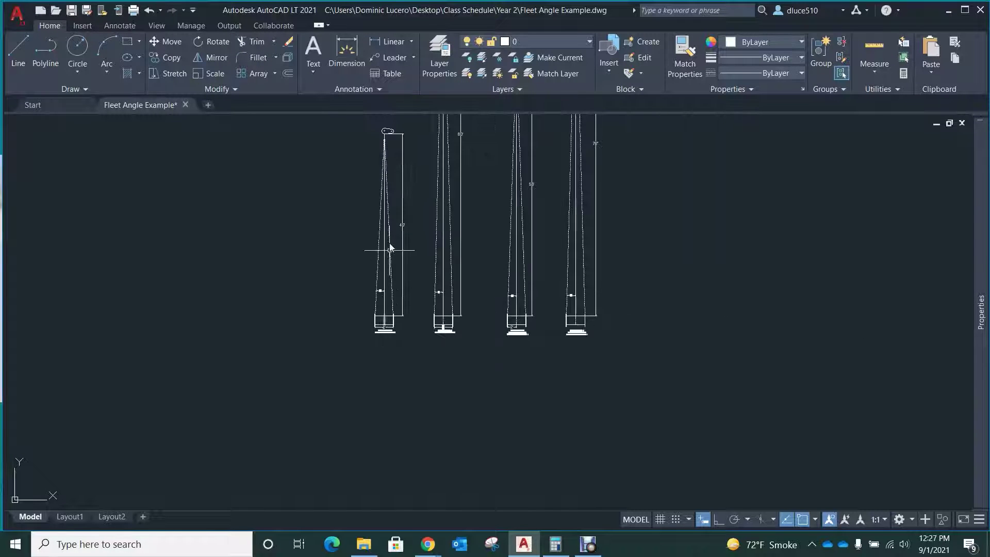
{"action": "scroll", "coordinate": [389, 227], "scroll_direction": "up", "scroll_amount": 2}
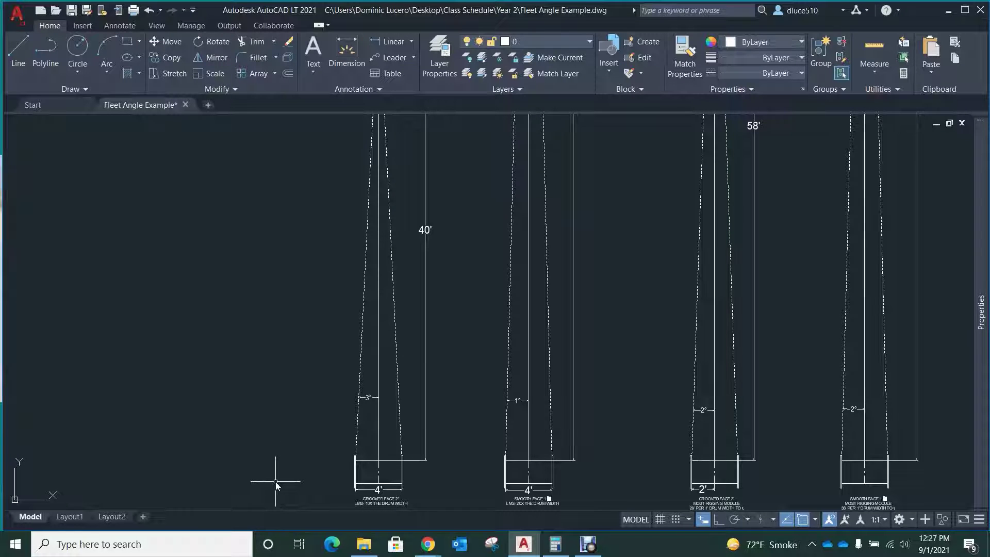
{"action": "scroll", "coordinate": [283, 465], "scroll_direction": "down", "scroll_amount": 5}
{"action": "scroll", "coordinate": [375, 466], "scroll_direction": "down", "scroll_amount": 2}
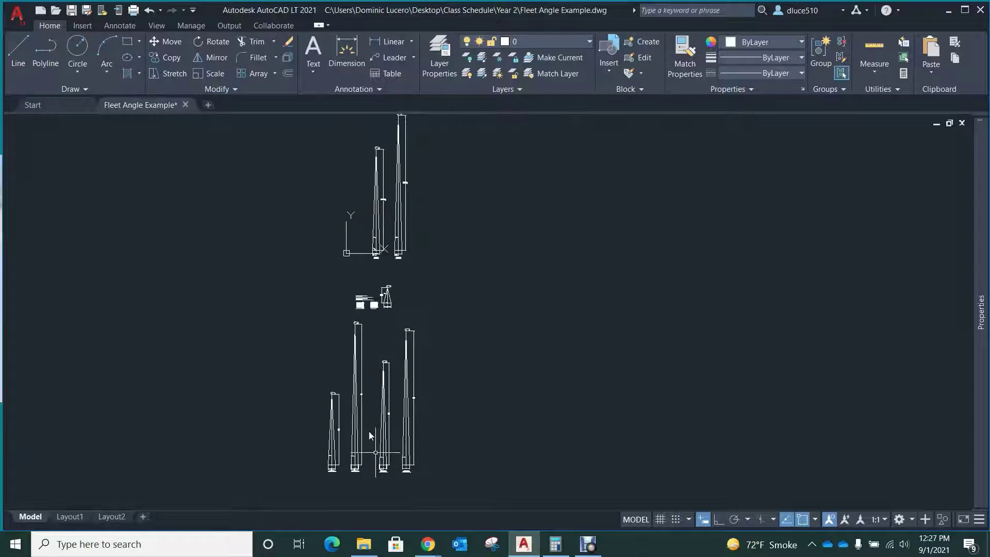
{"action": "scroll", "coordinate": [335, 216], "scroll_direction": "up", "scroll_amount": 6}
{"action": "scroll", "coordinate": [368, 283], "scroll_direction": "down", "scroll_amount": 3}
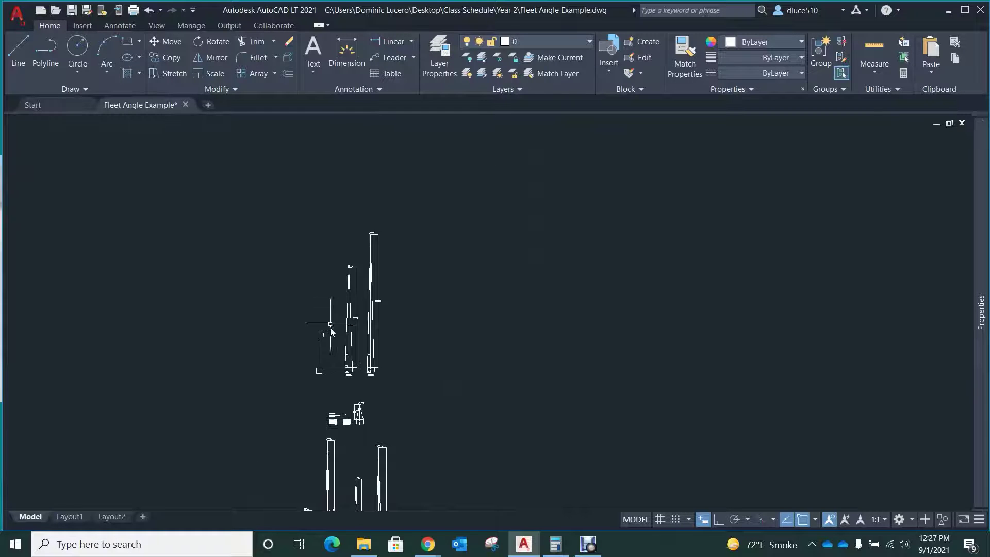
{"action": "scroll", "coordinate": [341, 366], "scroll_direction": "up", "scroll_amount": 5}
- Zoom in to check the 2° and 1½° angle dimensions on the groove-face detail
{"action": "scroll", "coordinate": [338, 395], "scroll_direction": "up", "scroll_amount": 4}
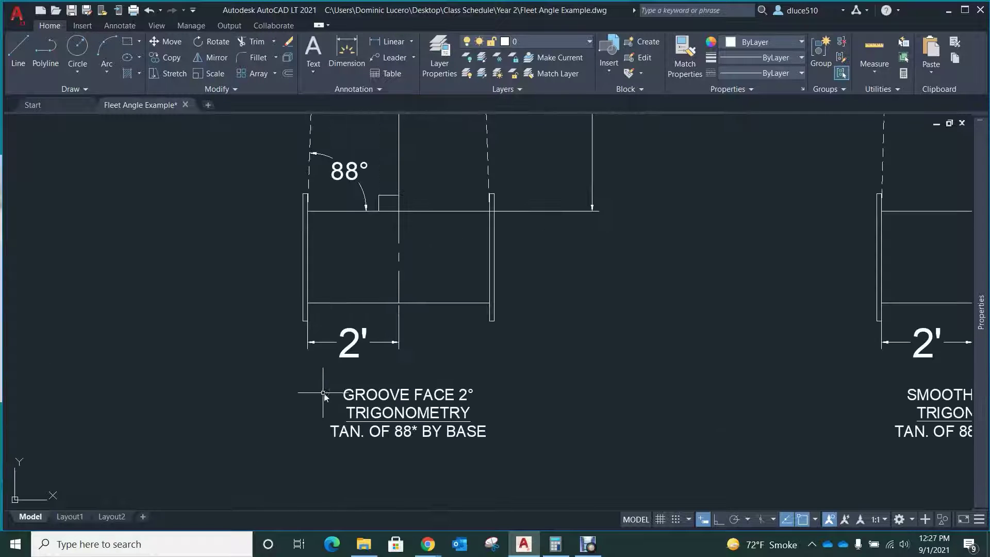
{"action": "scroll", "coordinate": [416, 416], "scroll_direction": "up", "scroll_amount": 2}
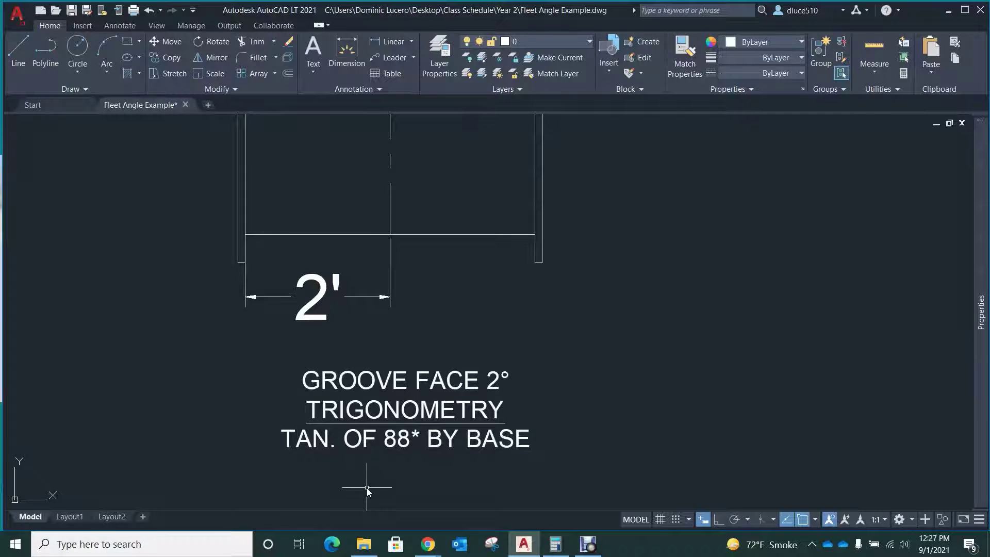
{"action": "scroll", "coordinate": [392, 485], "scroll_direction": "down", "scroll_amount": 2}
{"action": "scroll", "coordinate": [391, 477], "scroll_direction": "down", "scroll_amount": 5}
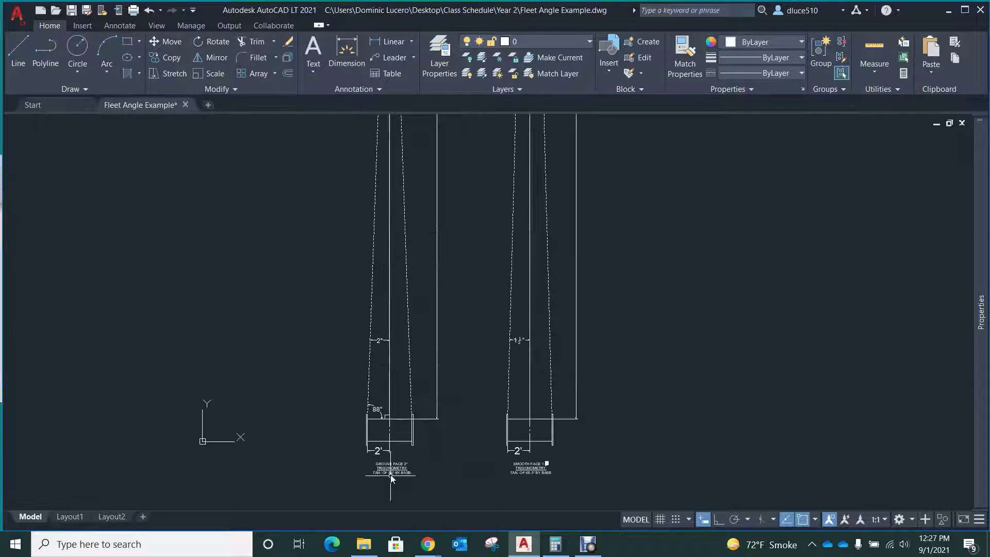
{"action": "scroll", "coordinate": [376, 339], "scroll_direction": "up", "scroll_amount": 4}
{"action": "scroll", "coordinate": [391, 383], "scroll_direction": "down", "scroll_amount": 2}
{"action": "scroll", "coordinate": [380, 221], "scroll_direction": "up", "scroll_amount": 3}
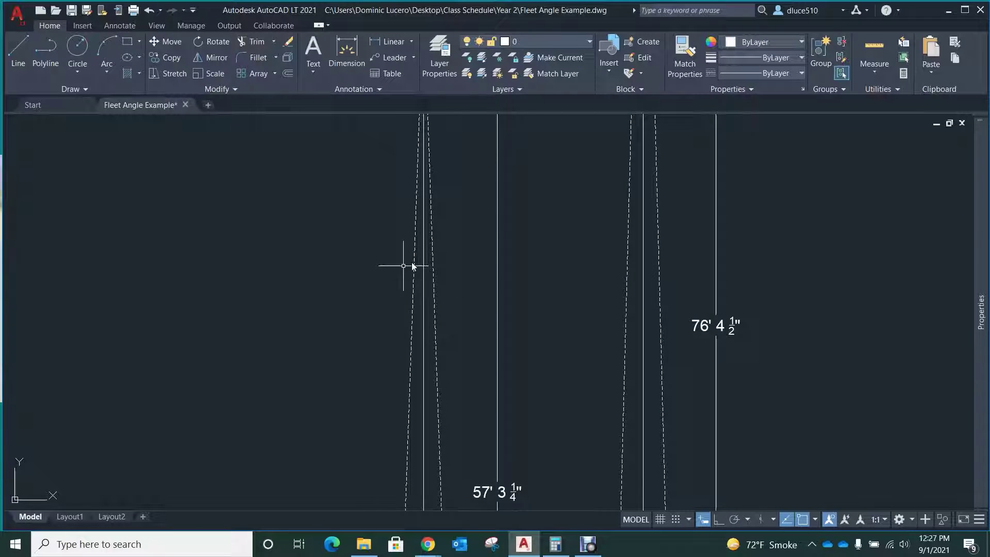
{"action": "scroll", "coordinate": [409, 265], "scroll_direction": "up", "scroll_amount": 2}
- Pan down the tapered members to check the 88°, 2' and 57' 3¼" dimensions, then bring up Calculator
{"action": "middle_click_drag", "start_coordinate": [431, 212], "coordinate": [431, 380]}
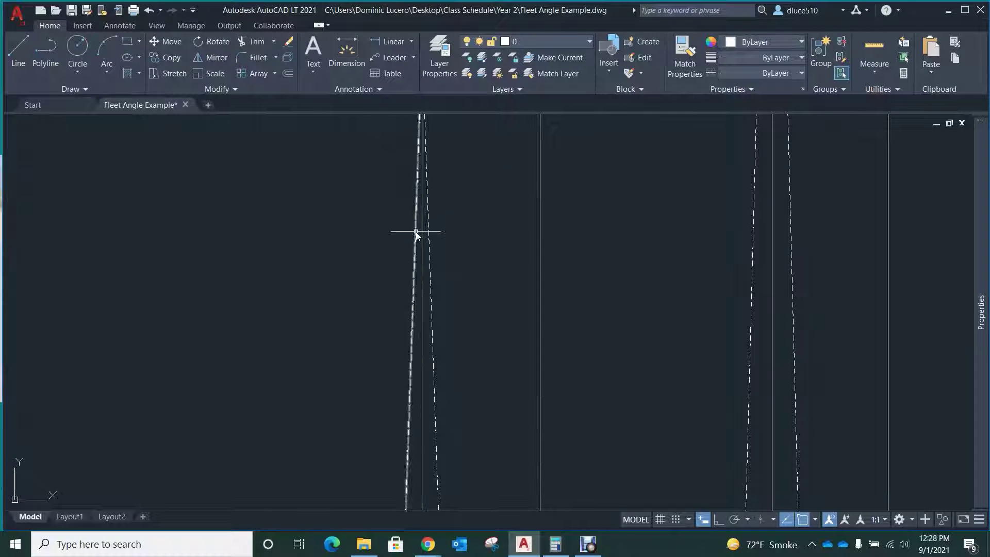
{"action": "scroll", "coordinate": [393, 242], "scroll_direction": "down", "scroll_amount": 5}
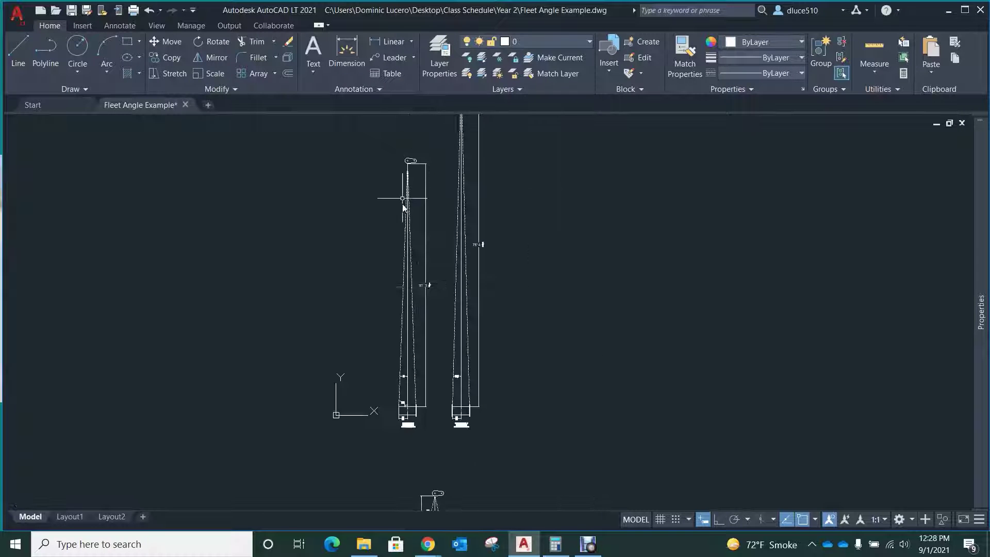
{"action": "scroll", "coordinate": [400, 426], "scroll_direction": "up", "scroll_amount": 2}
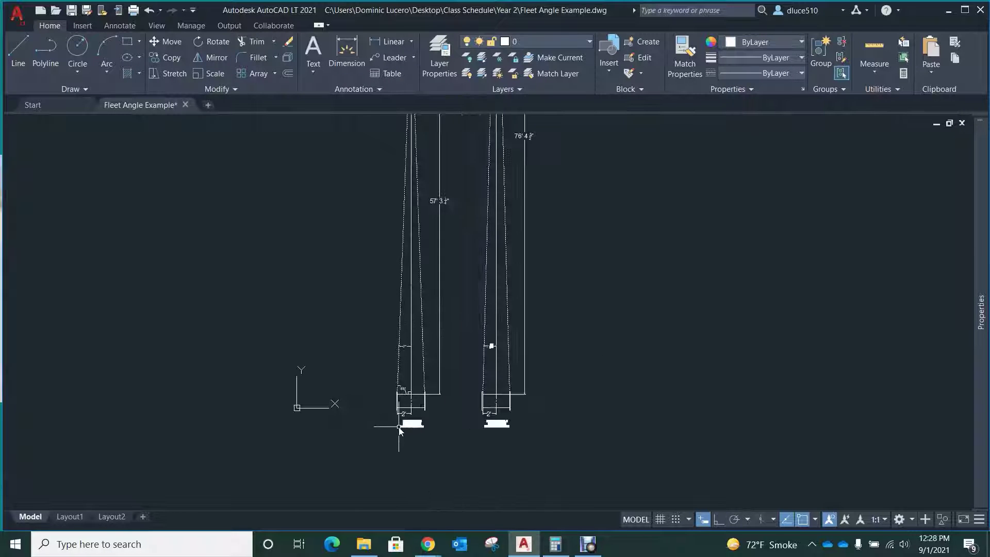
{"action": "scroll", "coordinate": [398, 393], "scroll_direction": "up", "scroll_amount": 5}
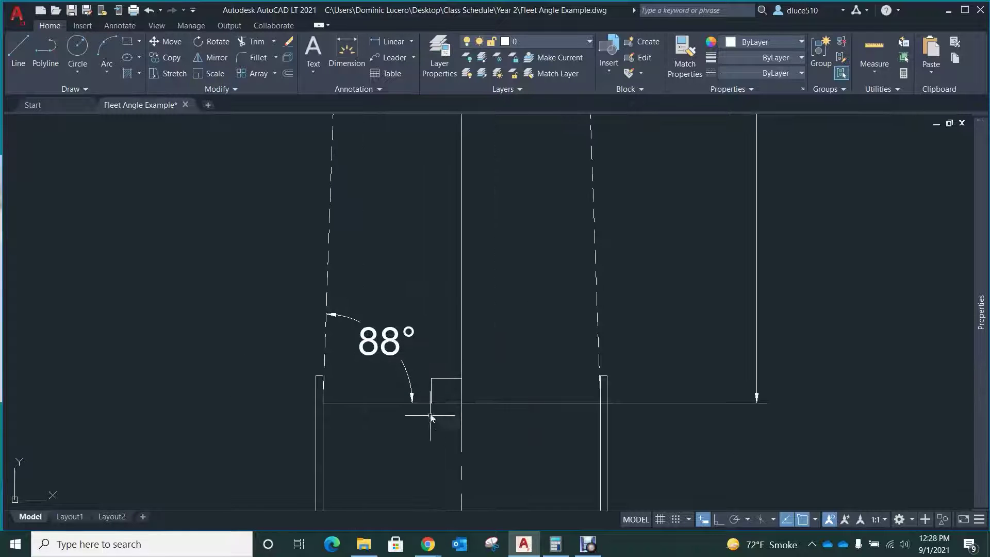
{"action": "scroll", "coordinate": [381, 491], "scroll_direction": "down", "scroll_amount": 2}
{"action": "scroll", "coordinate": [380, 491], "scroll_direction": "down", "scroll_amount": 2}
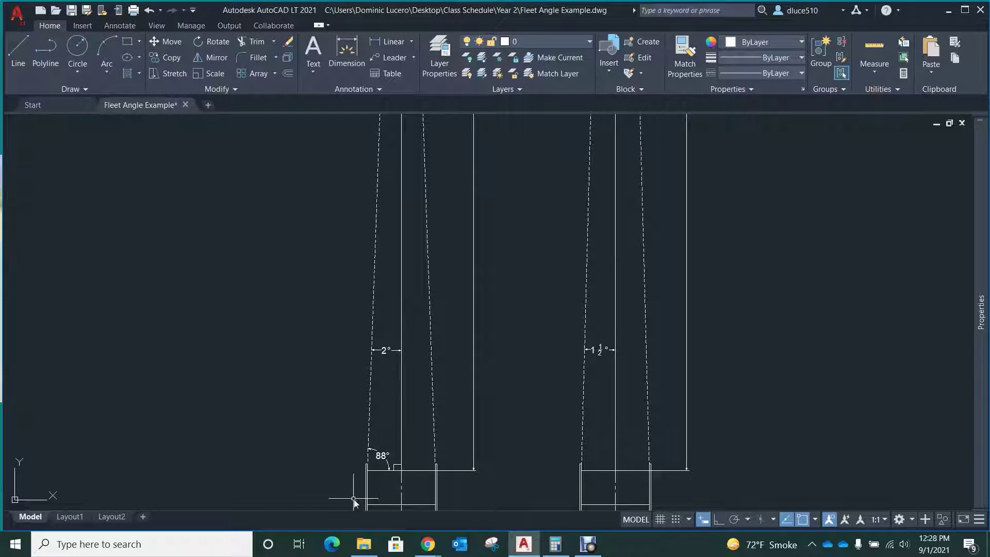
{"action": "scroll", "coordinate": [396, 350], "scroll_direction": "up", "scroll_amount": 5}
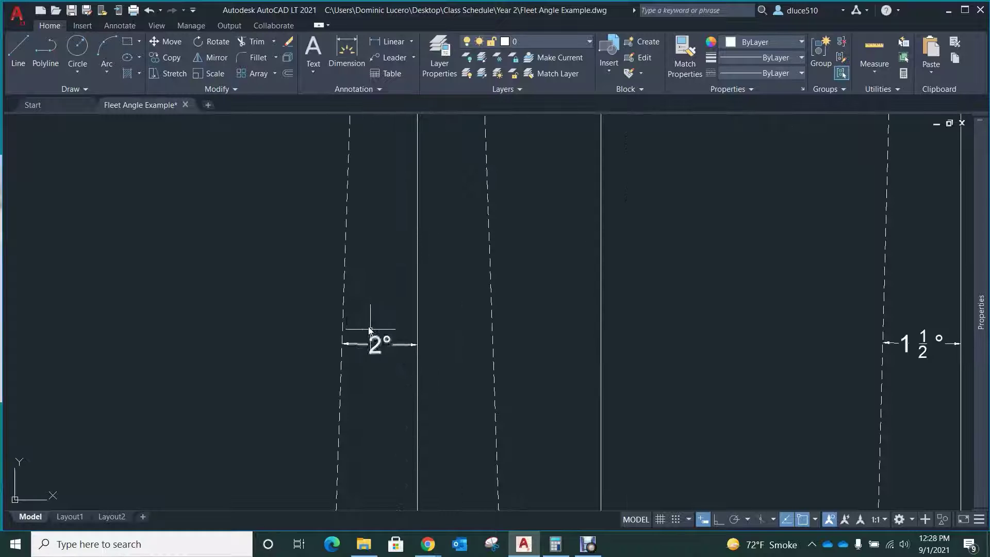
{"action": "scroll", "coordinate": [356, 331], "scroll_direction": "down", "scroll_amount": 5}
{"action": "scroll", "coordinate": [382, 437], "scroll_direction": "up", "scroll_amount": 5}
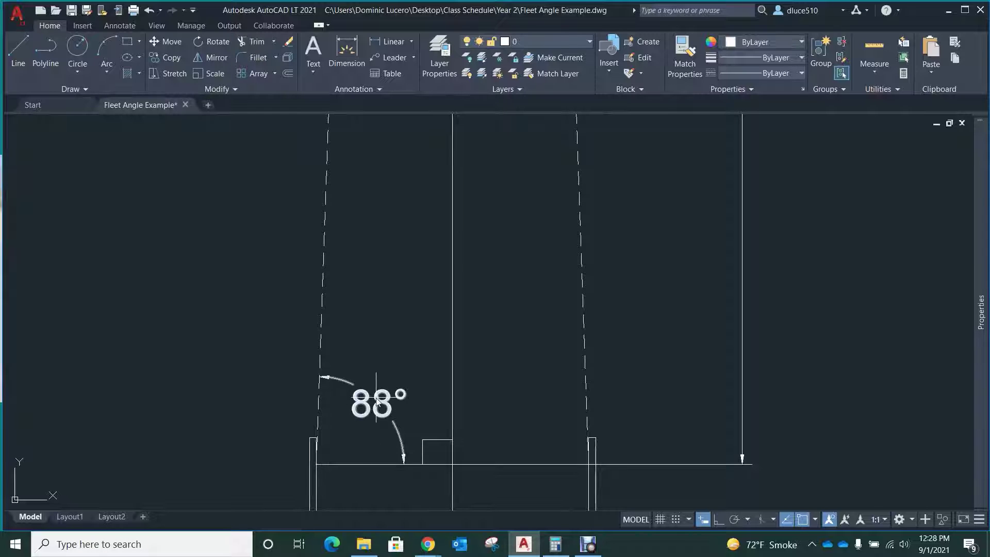
{"action": "scroll", "coordinate": [372, 466], "scroll_direction": "down", "scroll_amount": 3}
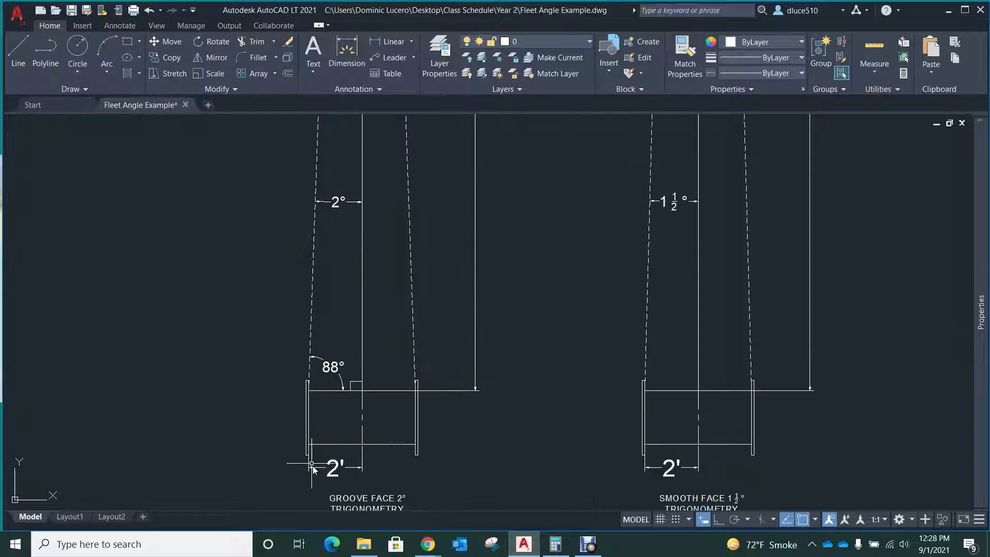
{"action": "scroll", "coordinate": [366, 470], "scroll_direction": "up", "scroll_amount": 4}
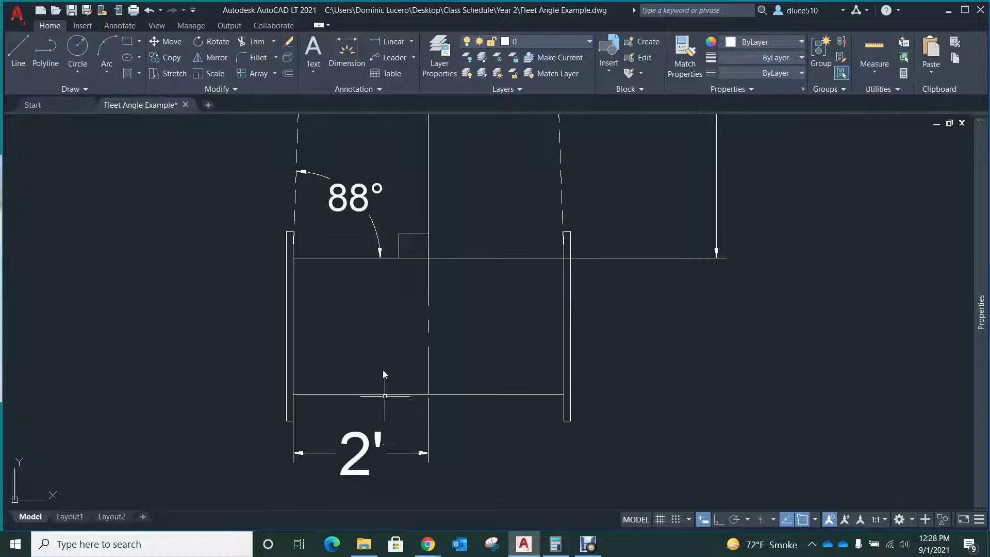
{"action": "scroll", "coordinate": [446, 330], "scroll_direction": "down", "scroll_amount": 2}
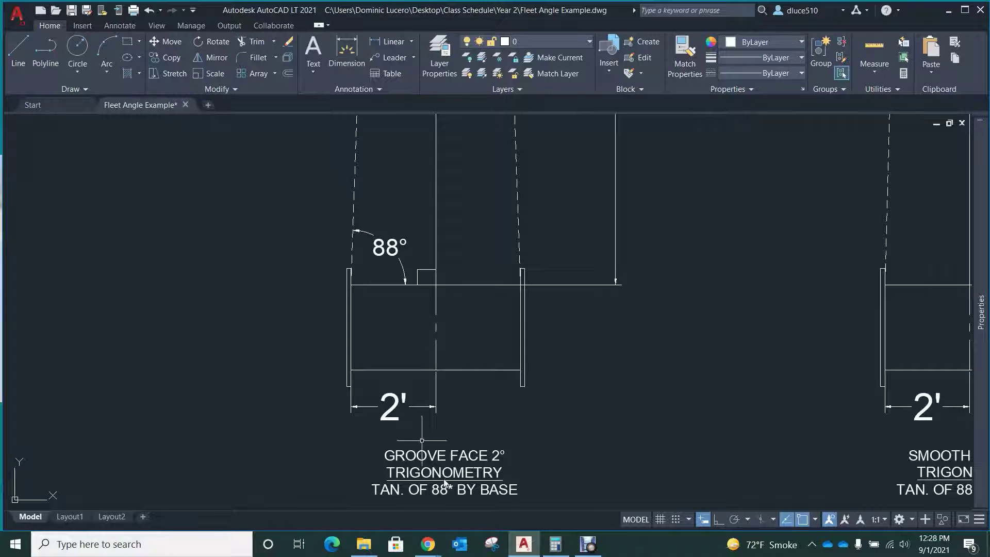
{"action": "left_click", "coordinate": [554, 544]}
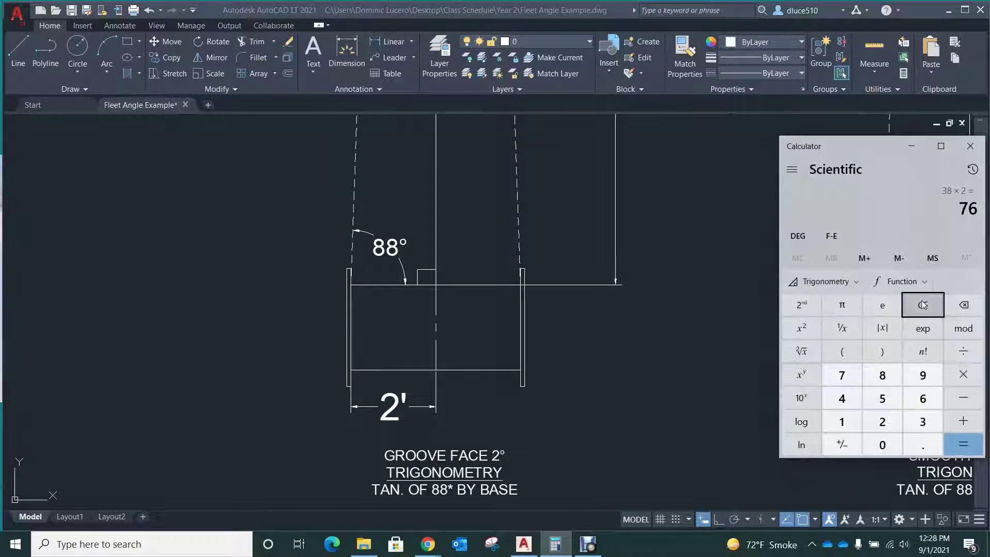
- Clear Calculator and compute tan(88) = 28.636… with the Trigonometry functions
{"action": "key", "text": "Escape"}
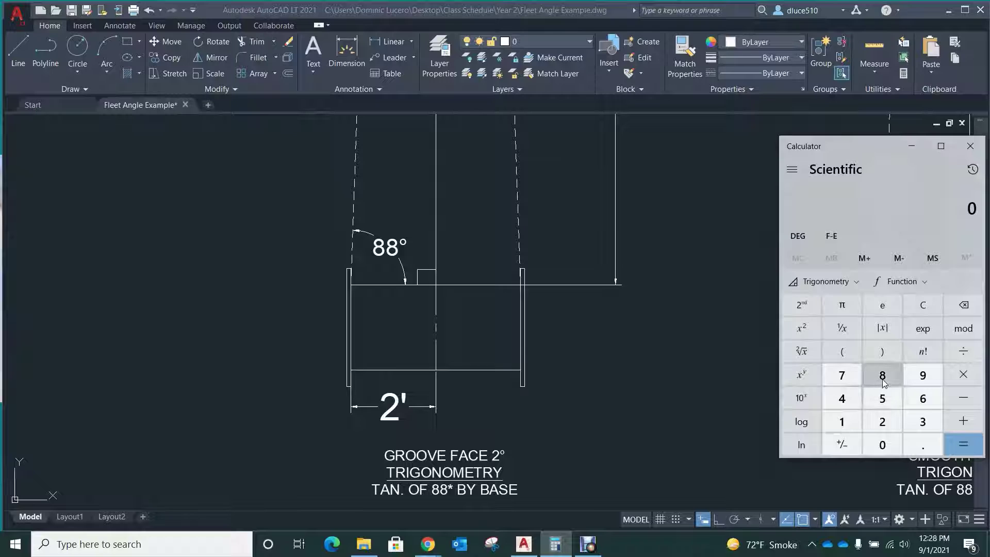
{"action": "left_click", "coordinate": [825, 281]}
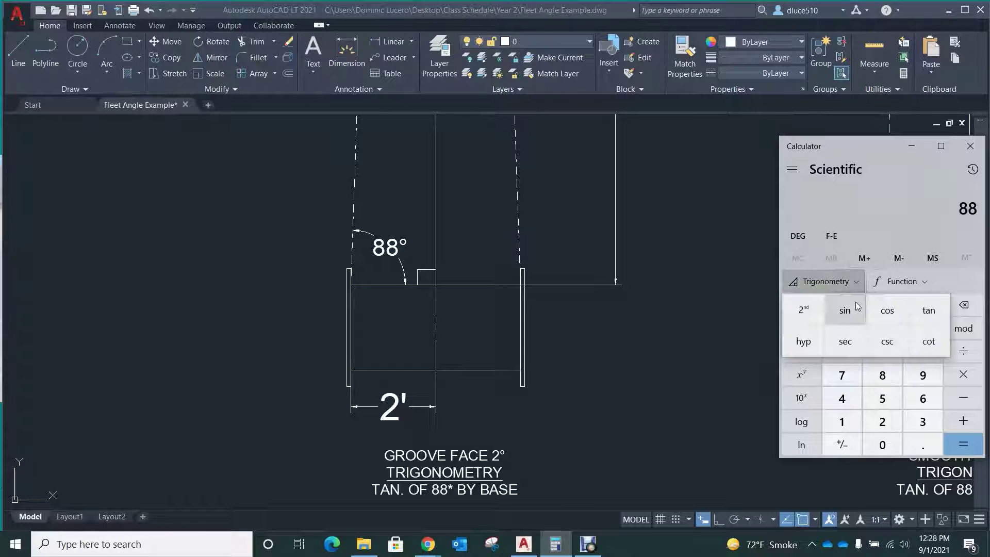
{"action": "left_click", "coordinate": [928, 311]}
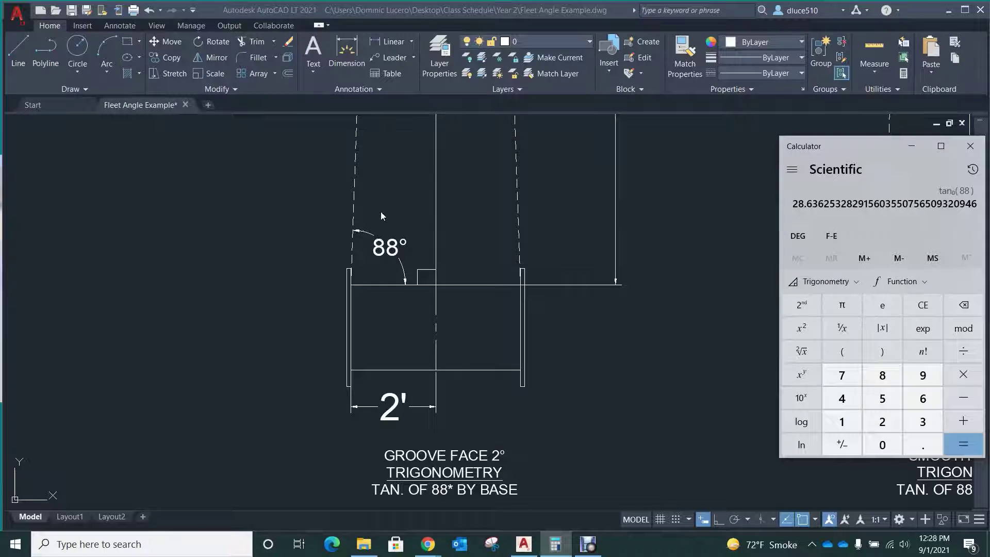
{"action": "scroll", "coordinate": [381, 215], "scroll_direction": "down", "scroll_amount": 8}
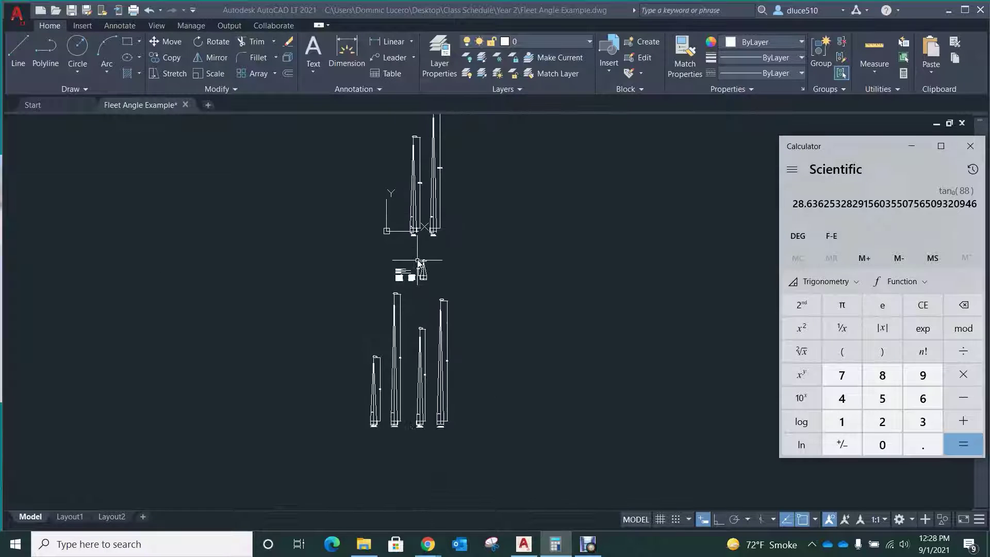
- Multiply tan(88) by the 2' base to get 57.2725, matching the 57' 3¼" dimension
{"action": "scroll", "coordinate": [424, 407], "scroll_direction": "up", "scroll_amount": 8}
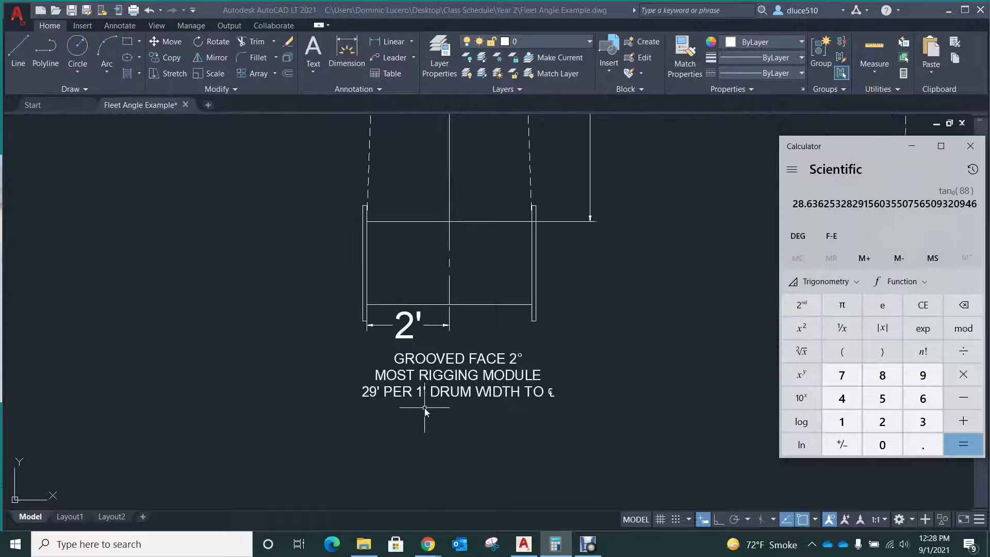
{"action": "scroll", "coordinate": [423, 410], "scroll_direction": "up", "scroll_amount": 2}
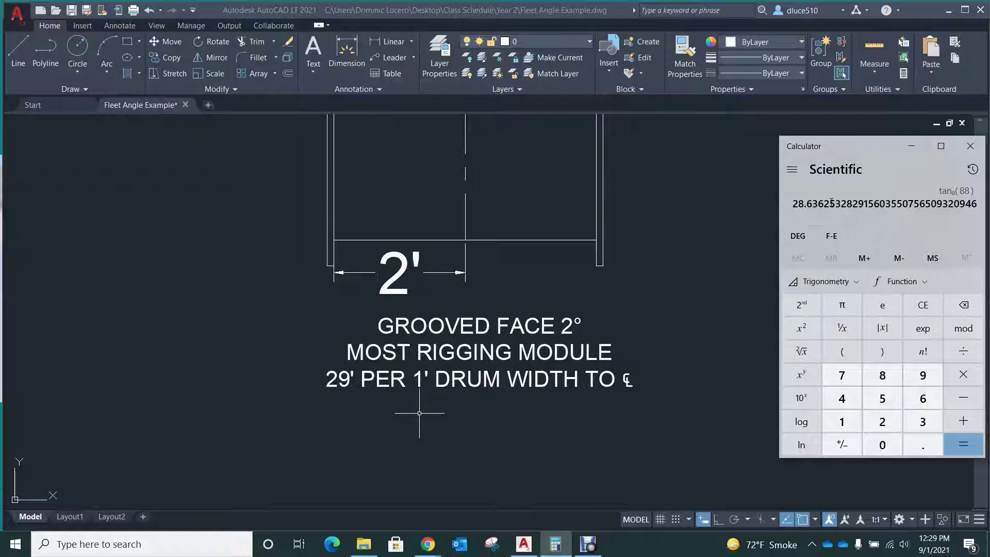
{"action": "scroll", "coordinate": [466, 451], "scroll_direction": "down", "scroll_amount": 6}
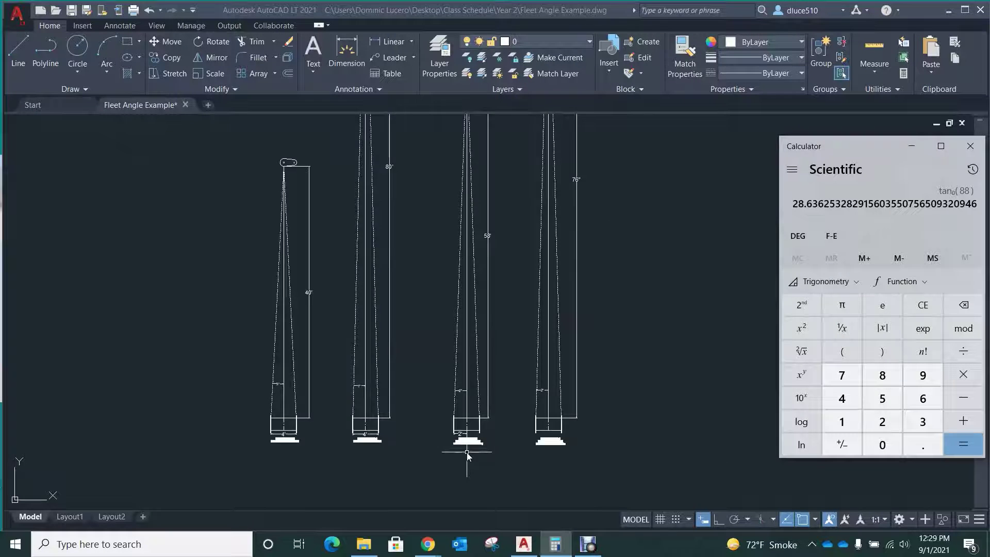
{"action": "scroll", "coordinate": [464, 273], "scroll_direction": "up", "scroll_amount": 6}
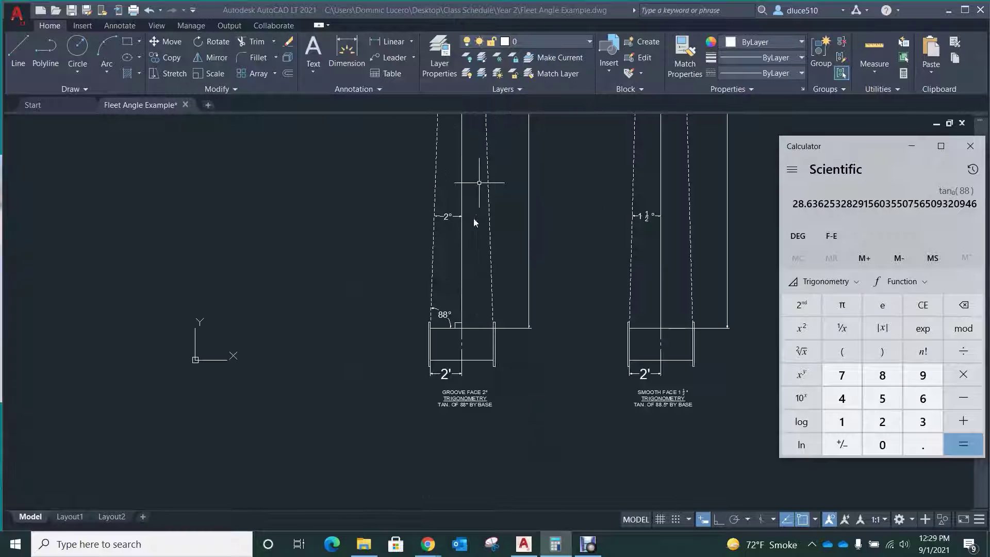
{"action": "scroll", "coordinate": [454, 272], "scroll_direction": "up", "scroll_amount": 2}
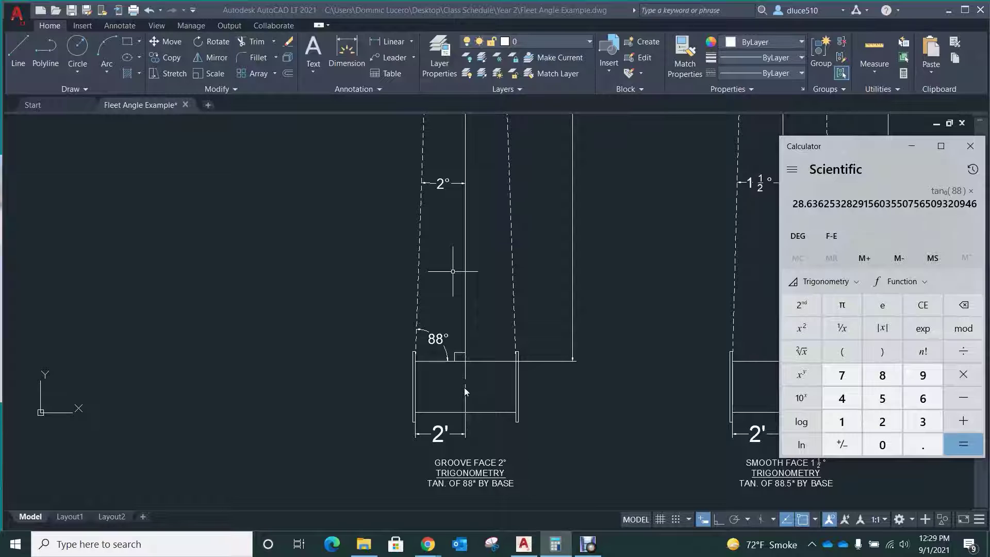
{"action": "left_click", "coordinate": [882, 422]}
{"action": "left_click", "coordinate": [963, 444]}
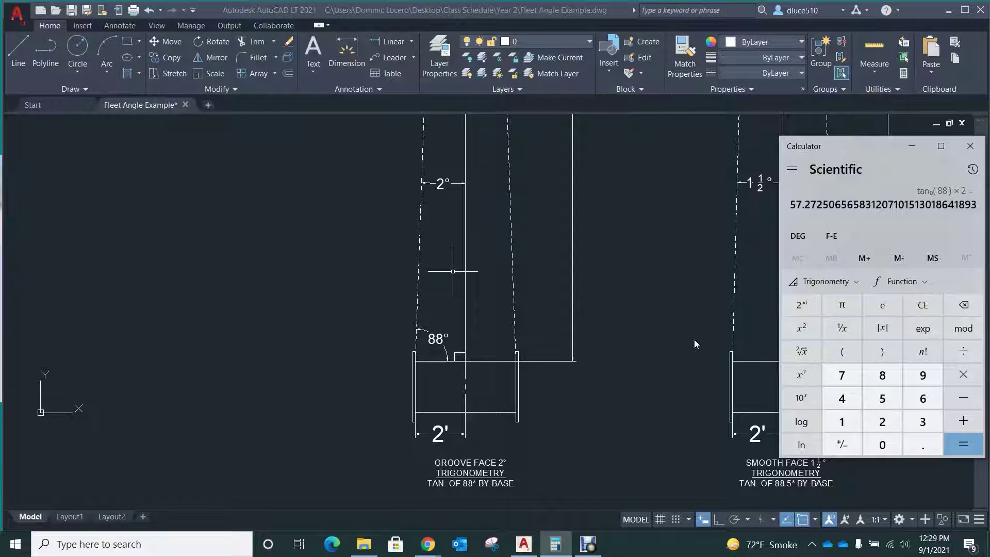
{"action": "scroll", "coordinate": [590, 435], "scroll_direction": "down", "scroll_amount": 4}
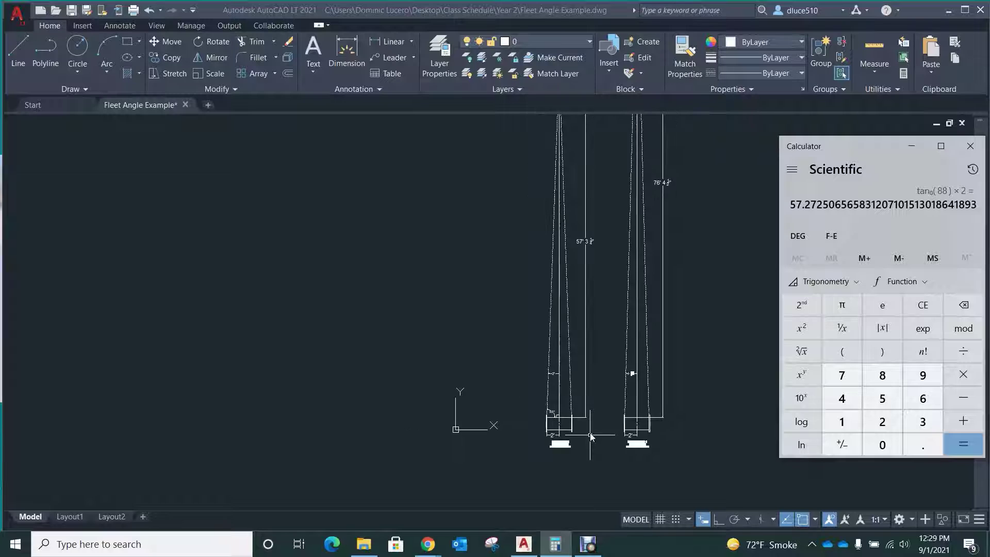
- Convert the 0.272 ft remainder to inches (0.272 × 12 = 3.264), then zoom out in AutoCAD
{"action": "scroll", "coordinate": [580, 243], "scroll_direction": "up", "scroll_amount": 5}
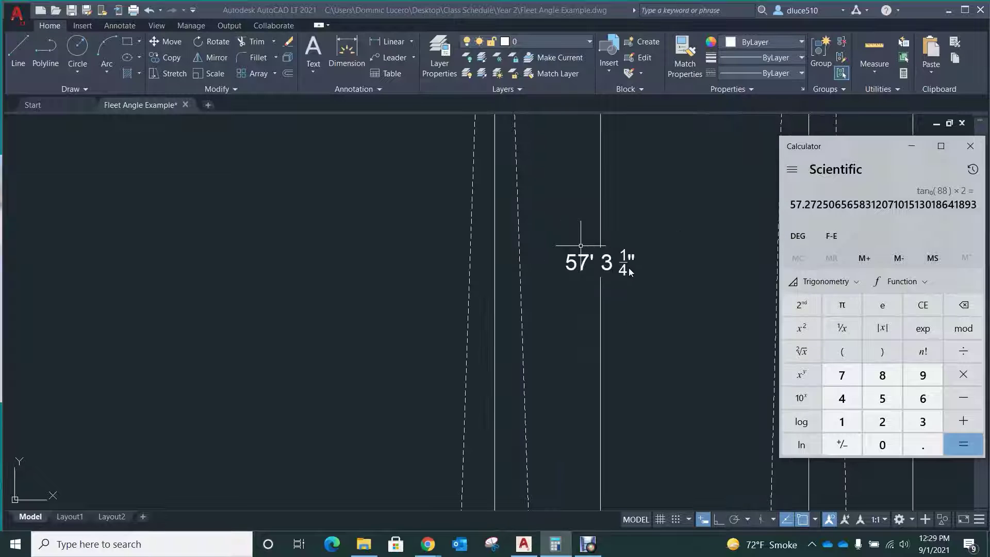
{"action": "scroll", "coordinate": [601, 260], "scroll_direction": "up", "scroll_amount": 2}
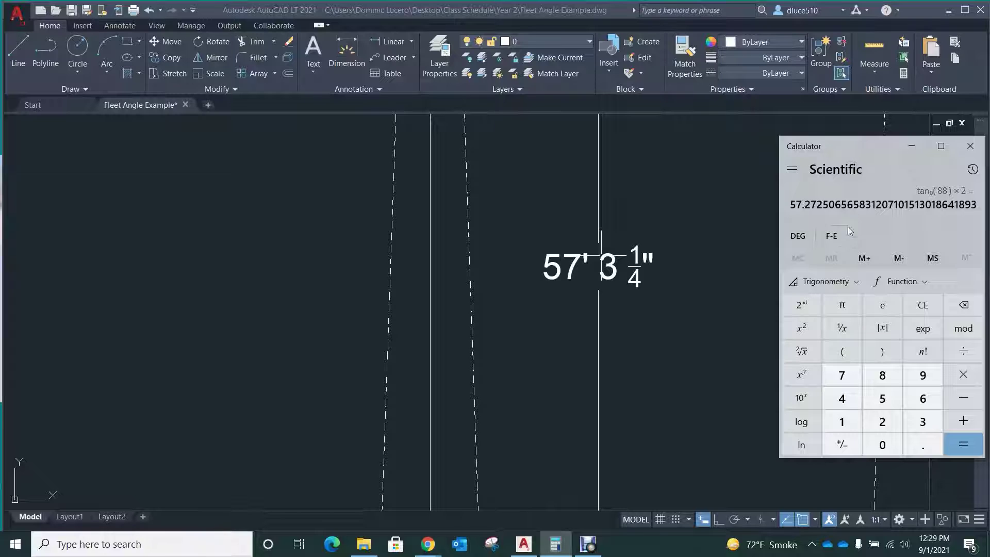
{"action": "left_click", "coordinate": [928, 307]}
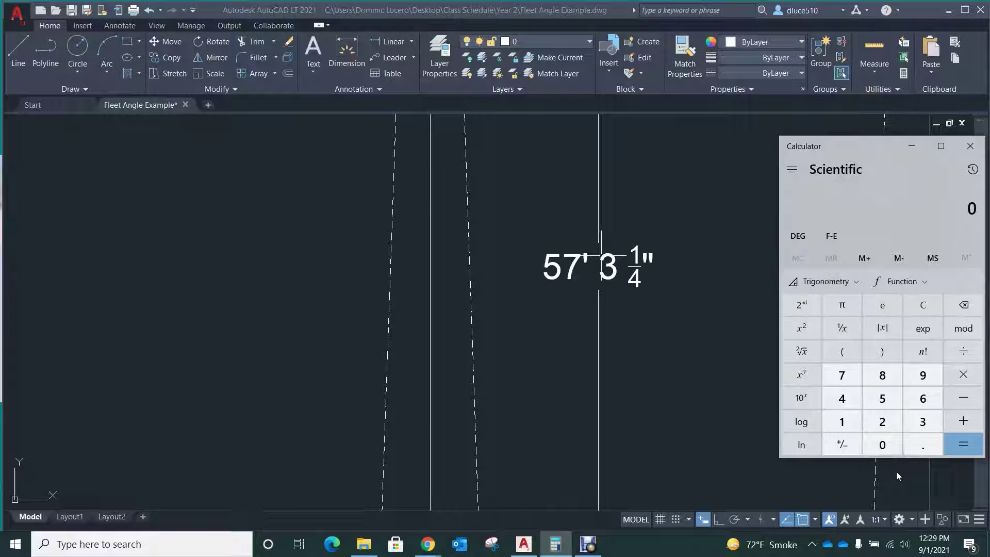
{"action": "type", "text": ".272"}
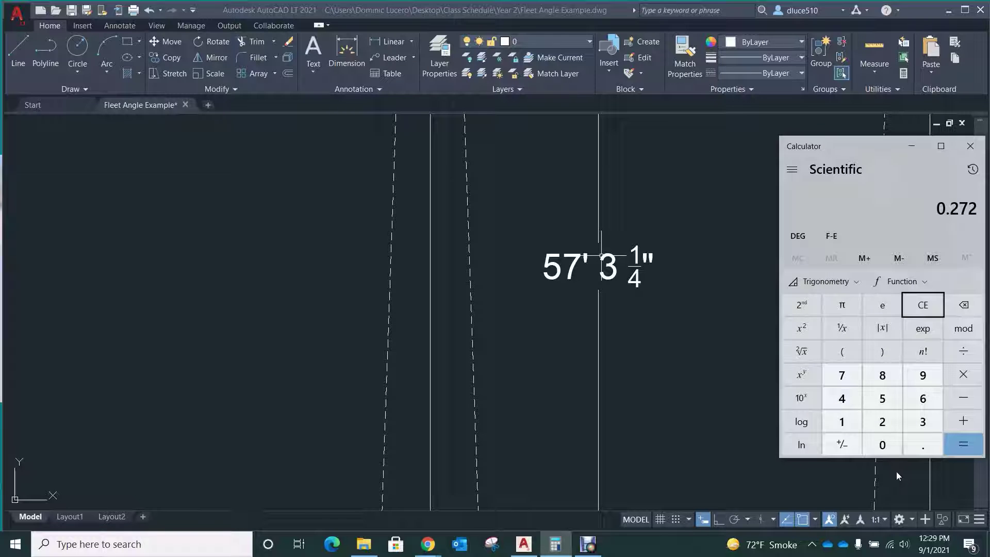
{"action": "type", "text": "*12"}
{"action": "key", "text": "Return"}
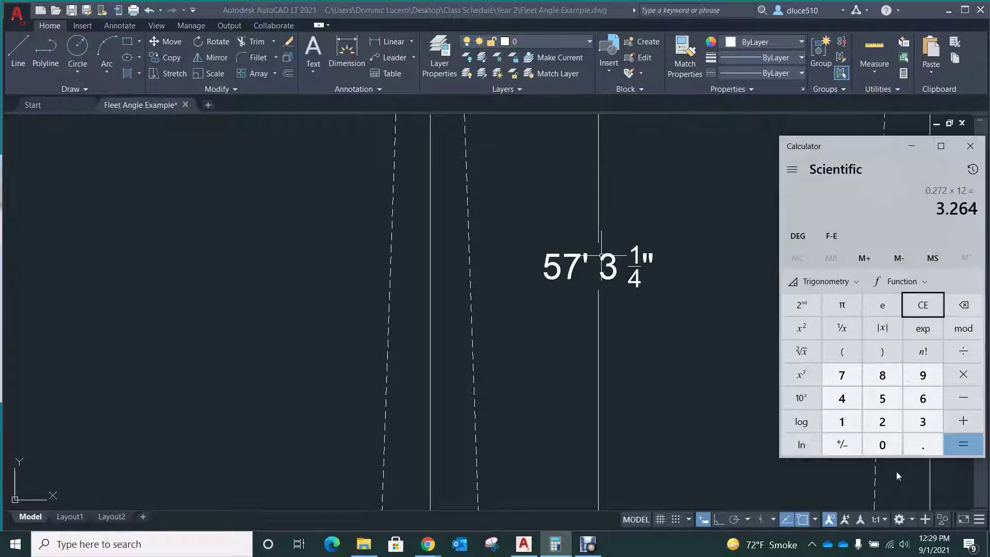
{"action": "left_click", "coordinate": [965, 471]}
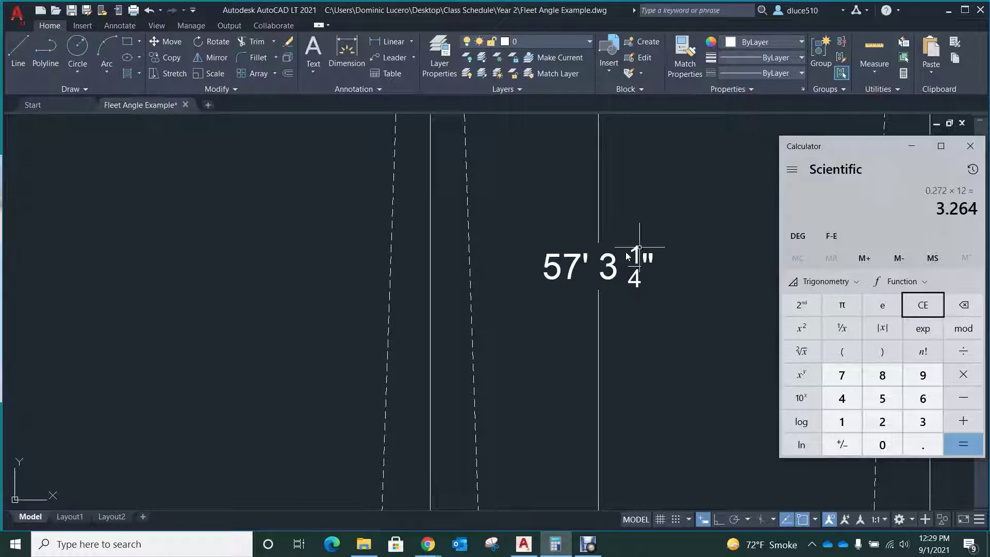
{"action": "scroll", "coordinate": [482, 301], "scroll_direction": "down", "scroll_amount": 4}
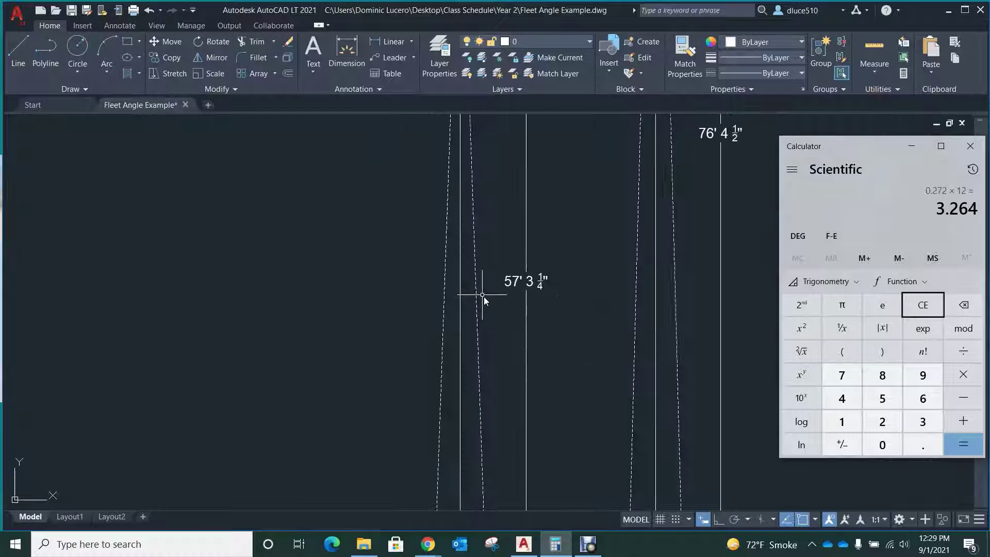
{"action": "scroll", "coordinate": [521, 266], "scroll_direction": "down", "scroll_amount": 4}
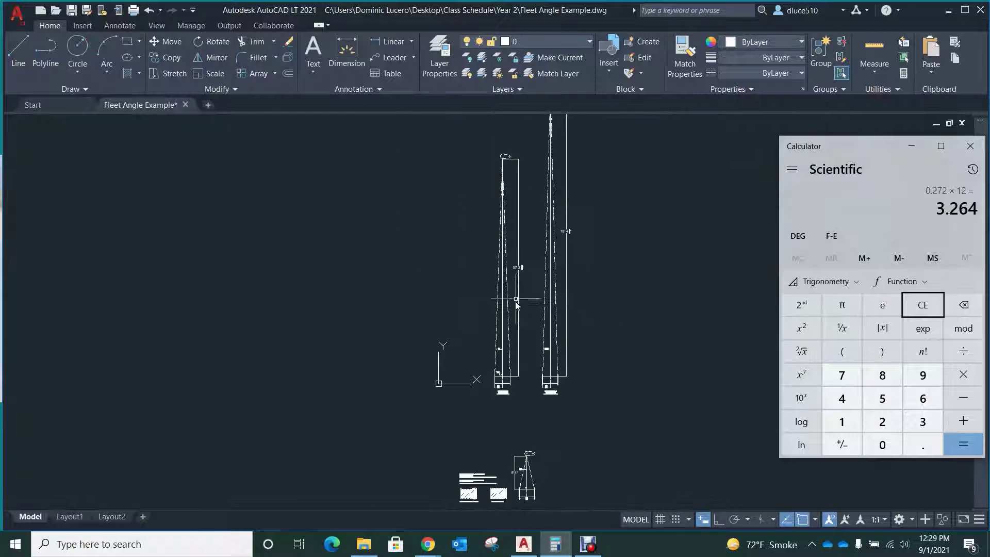
- Minimize the Calculator and zoom past the pulleys and 88° dimension to the TAN. OF 88.5* BY BASE smooth-face detail
{"action": "left_click", "coordinate": [911, 147]}
{"action": "scroll", "coordinate": [515, 309], "scroll_direction": "up", "scroll_amount": 8}
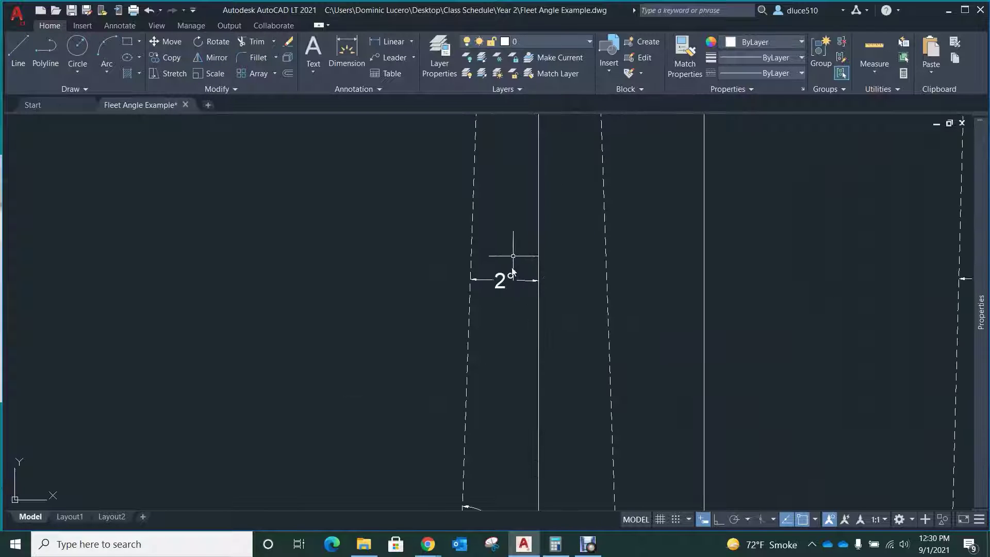
{"action": "scroll", "coordinate": [519, 410], "scroll_direction": "down", "scroll_amount": 4}
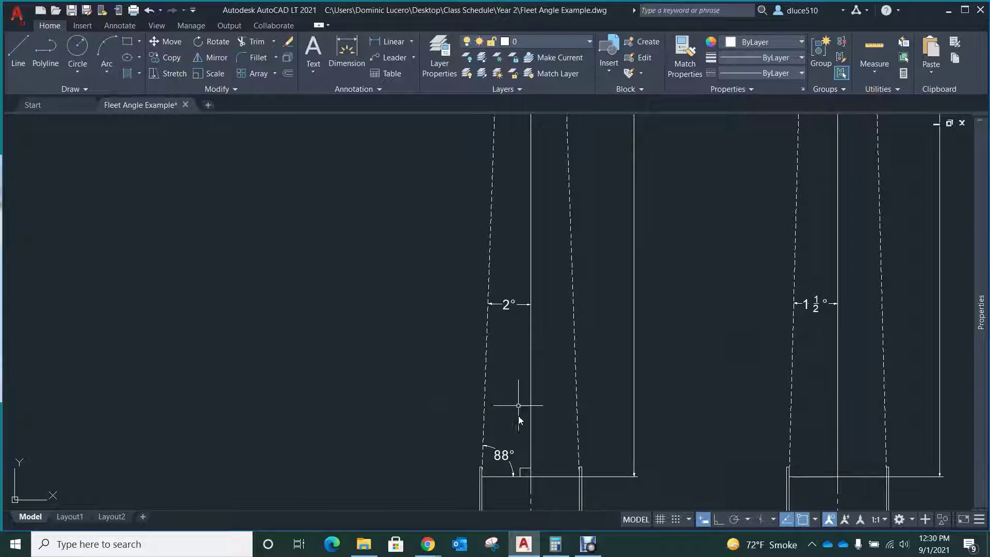
{"action": "scroll", "coordinate": [518, 418], "scroll_direction": "down", "scroll_amount": 4}
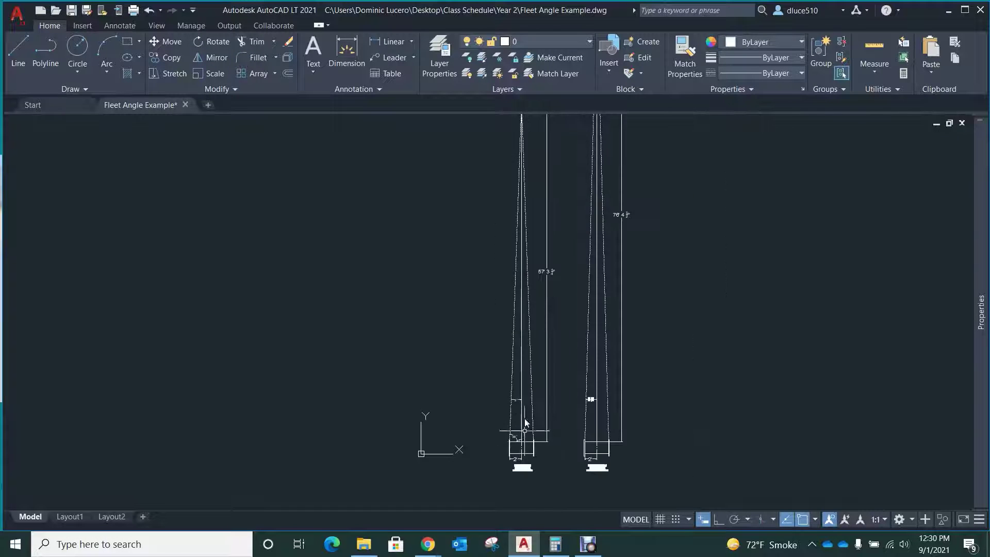
{"action": "scroll", "coordinate": [552, 237], "scroll_direction": "up", "scroll_amount": 5}
{"action": "scroll", "coordinate": [522, 163], "scroll_direction": "up", "scroll_amount": 3}
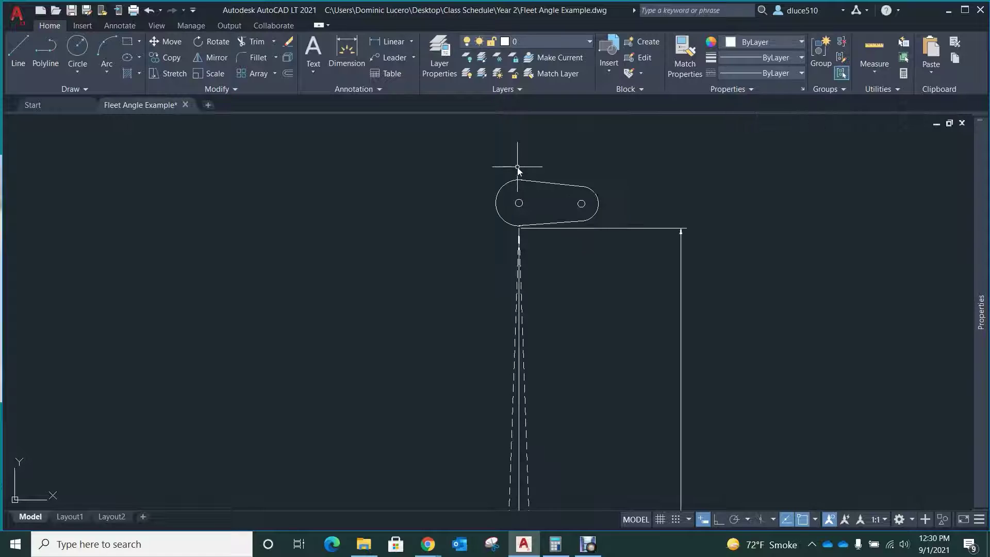
{"action": "scroll", "coordinate": [518, 166], "scroll_direction": "down", "scroll_amount": 5}
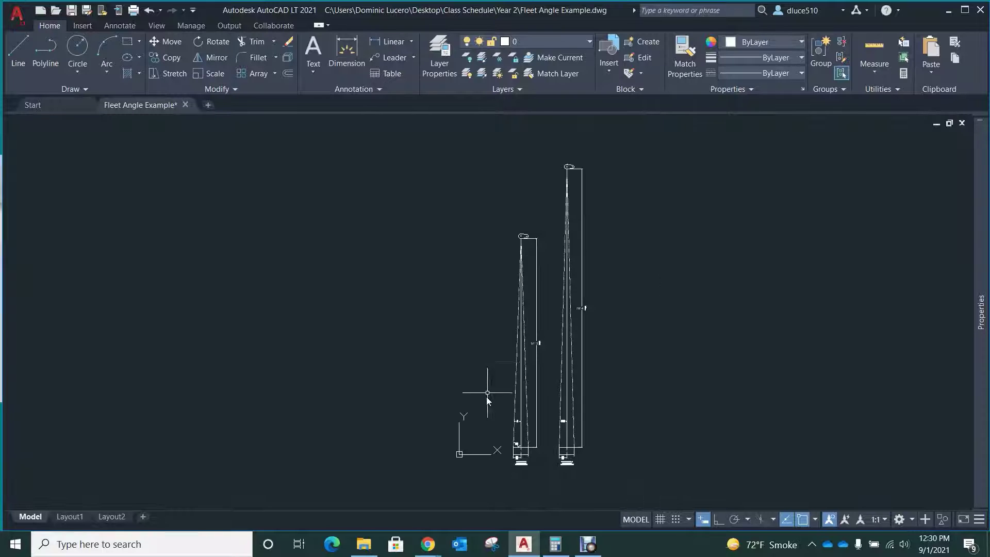
{"action": "scroll", "coordinate": [505, 451], "scroll_direction": "up", "scroll_amount": 3}
{"action": "scroll", "coordinate": [589, 470], "scroll_direction": "up", "scroll_amount": 2}
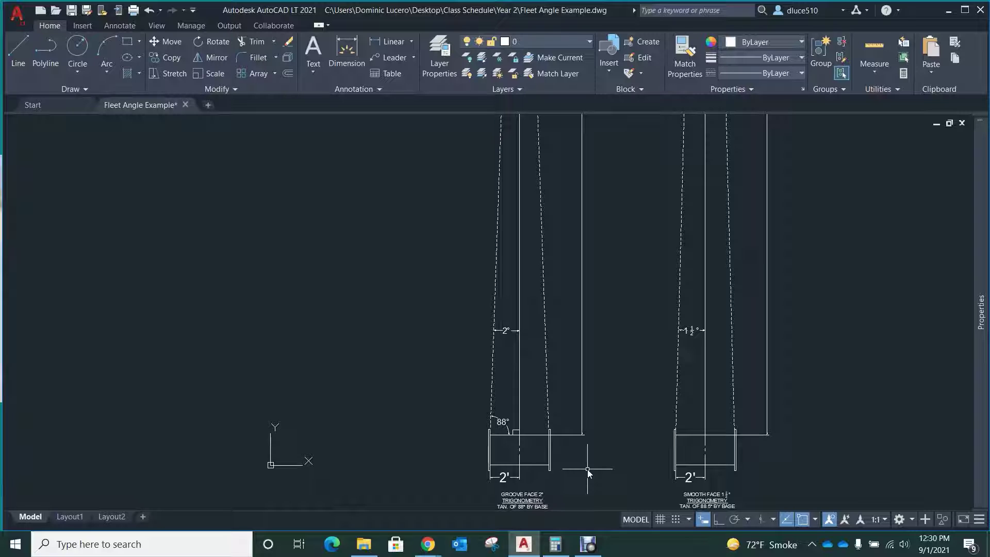
{"action": "scroll", "coordinate": [415, 358], "scroll_direction": "down", "scroll_amount": 2}
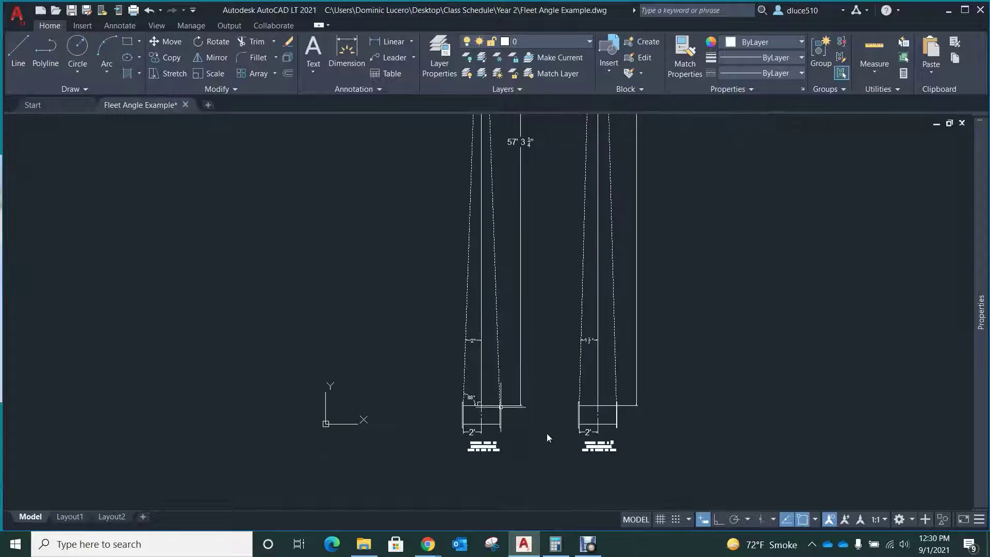
{"action": "scroll", "coordinate": [585, 459], "scroll_direction": "up", "scroll_amount": 4}
{"action": "scroll", "coordinate": [586, 459], "scroll_direction": "up", "scroll_amount": 3}
{"action": "scroll", "coordinate": [722, 412], "scroll_direction": "up", "scroll_amount": 2}
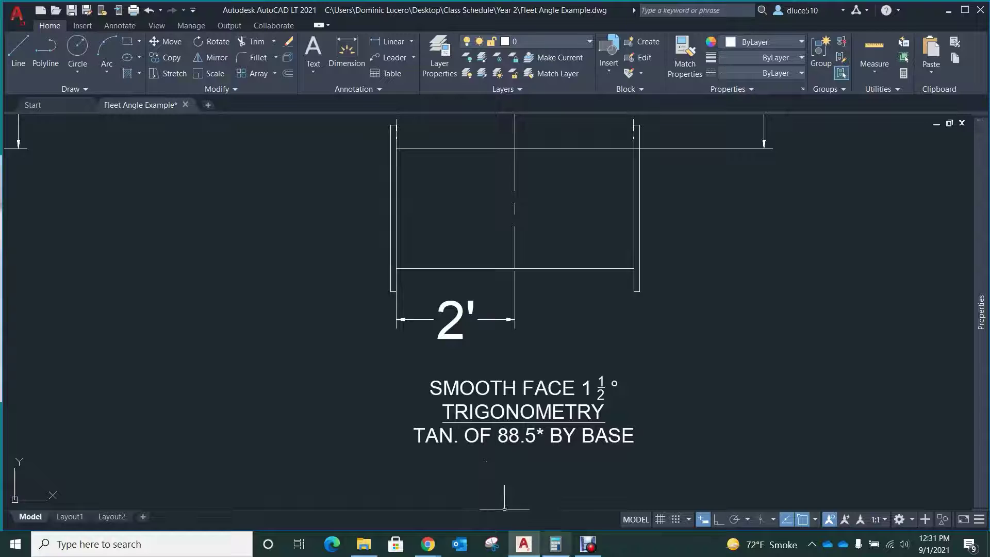
- Restore the Calculator, clear the 3.264 result, and compute tan(88.5) = 38.1884
{"action": "left_click", "coordinate": [555, 544]}
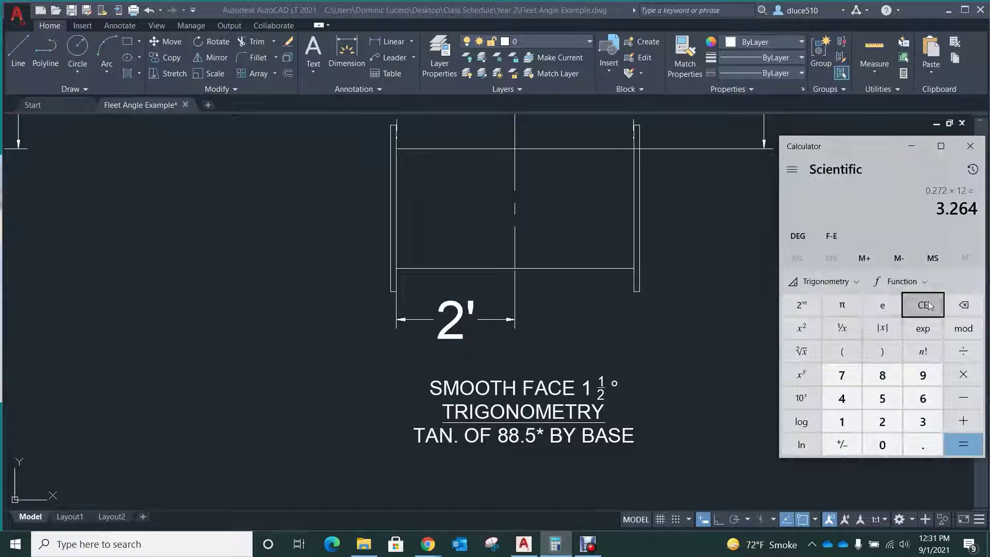
{"action": "left_click", "coordinate": [930, 306]}
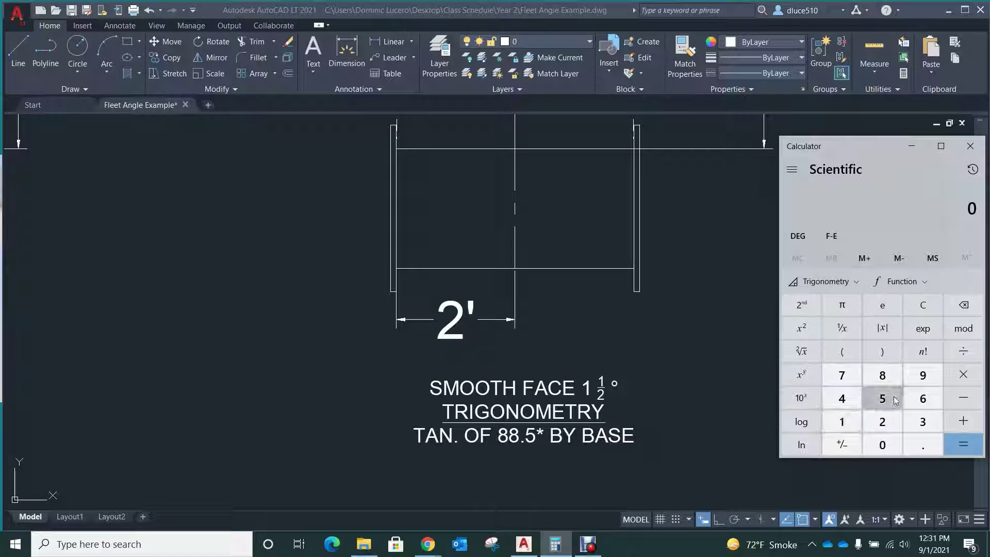
{"action": "left_click", "coordinate": [882, 375]}
{"action": "left_click", "coordinate": [882, 375]}
{"action": "left_click", "coordinate": [923, 445]}
{"action": "left_click", "coordinate": [883, 400]}
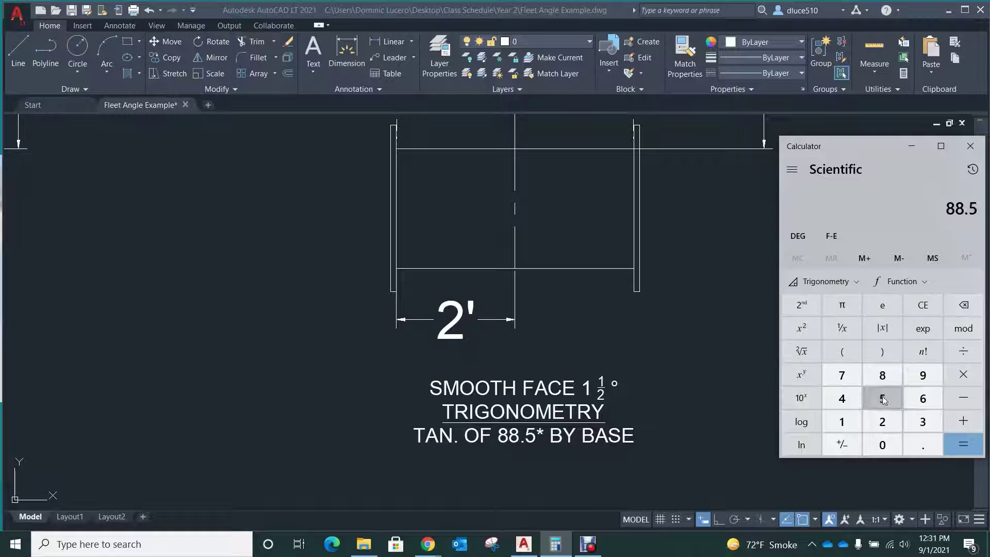
{"action": "left_click", "coordinate": [856, 286]}
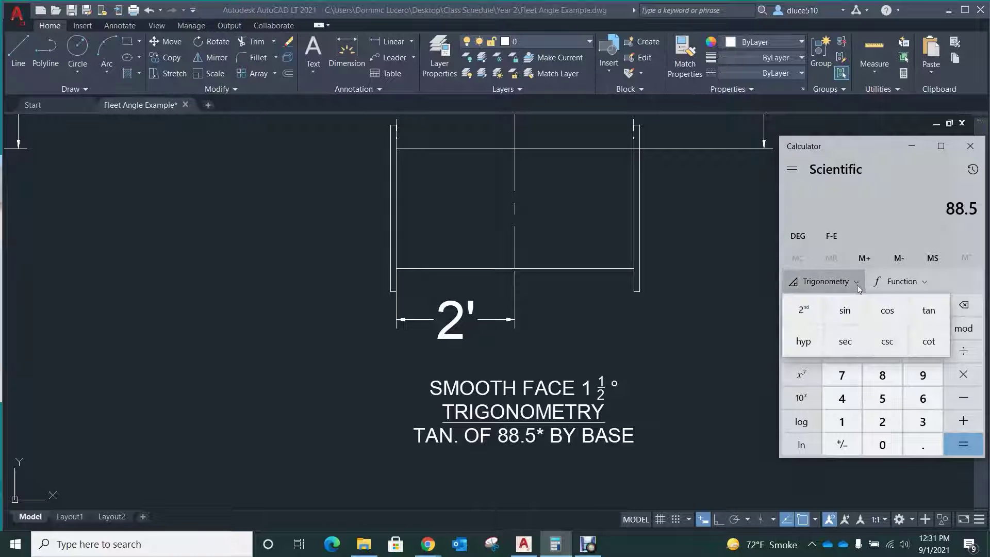
{"action": "left_click", "coordinate": [929, 310]}
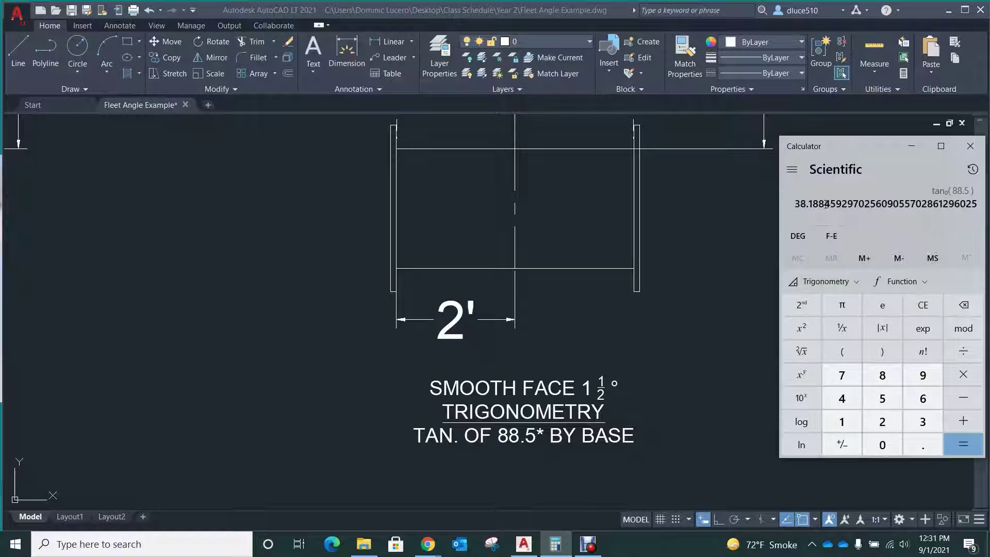
{"action": "scroll", "coordinate": [494, 180], "scroll_direction": "down", "scroll_amount": 5}
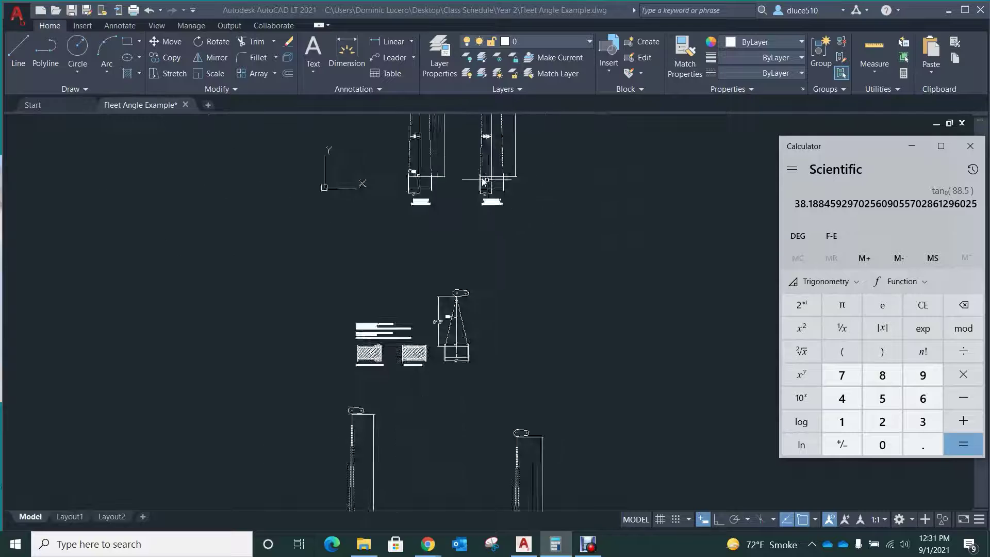
{"action": "scroll", "coordinate": [473, 368], "scroll_direction": "up", "scroll_amount": 5}
{"action": "scroll", "coordinate": [484, 351], "scroll_direction": "up", "scroll_amount": 8}
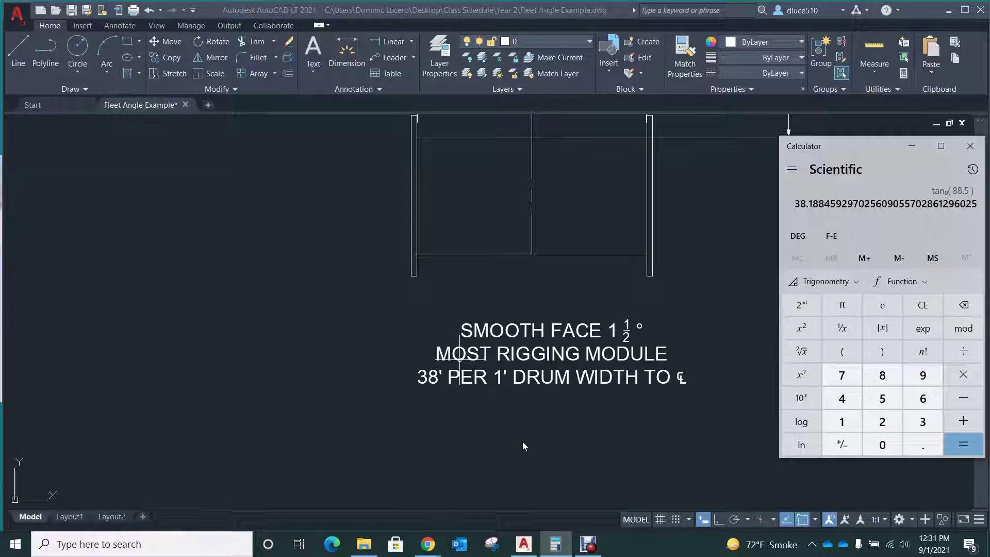
{"action": "scroll", "coordinate": [532, 434], "scroll_direction": "down", "scroll_amount": 4}
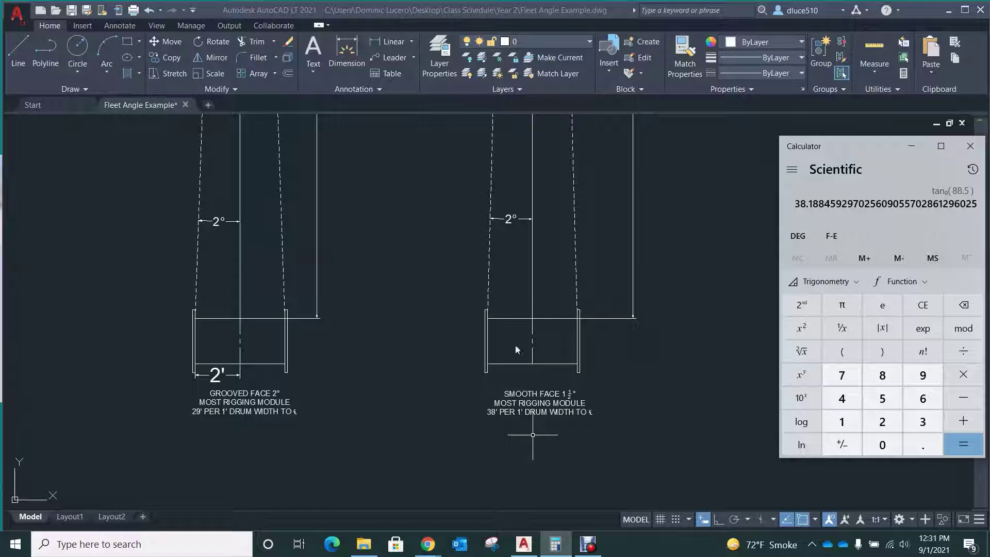
{"action": "scroll", "coordinate": [512, 219], "scroll_direction": "up", "scroll_amount": 4}
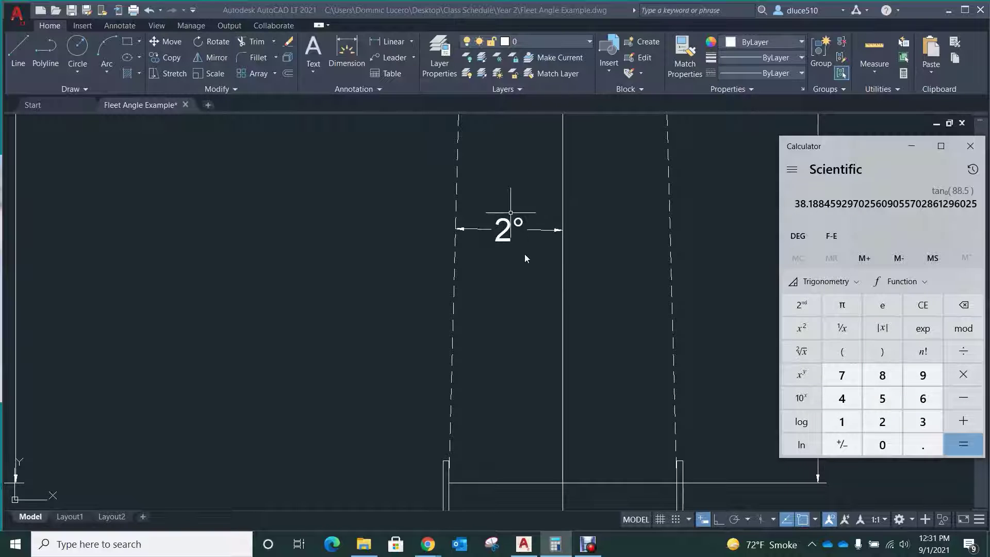
{"action": "scroll", "coordinate": [456, 455], "scroll_direction": "down", "scroll_amount": 10}
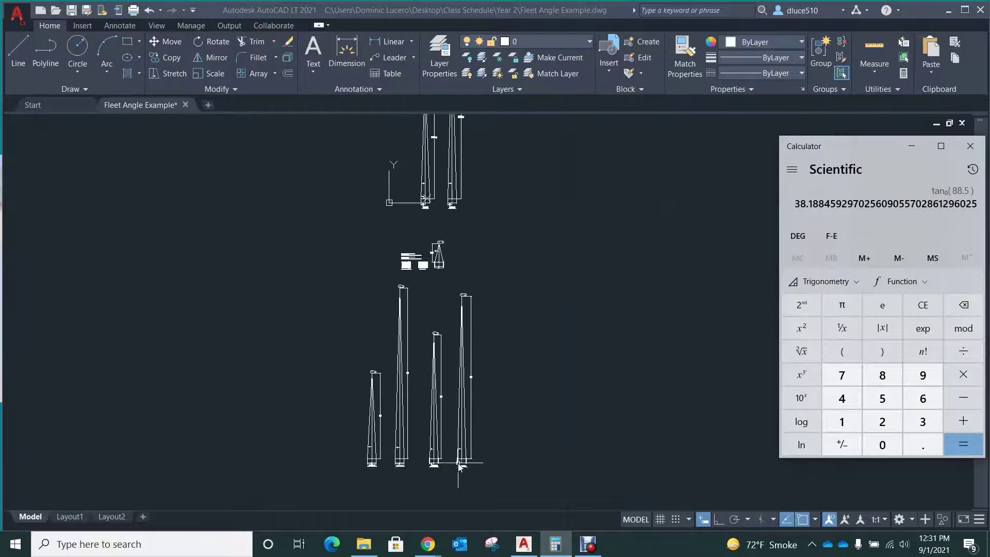
{"action": "scroll", "coordinate": [465, 237], "scroll_direction": "up", "scroll_amount": 3}
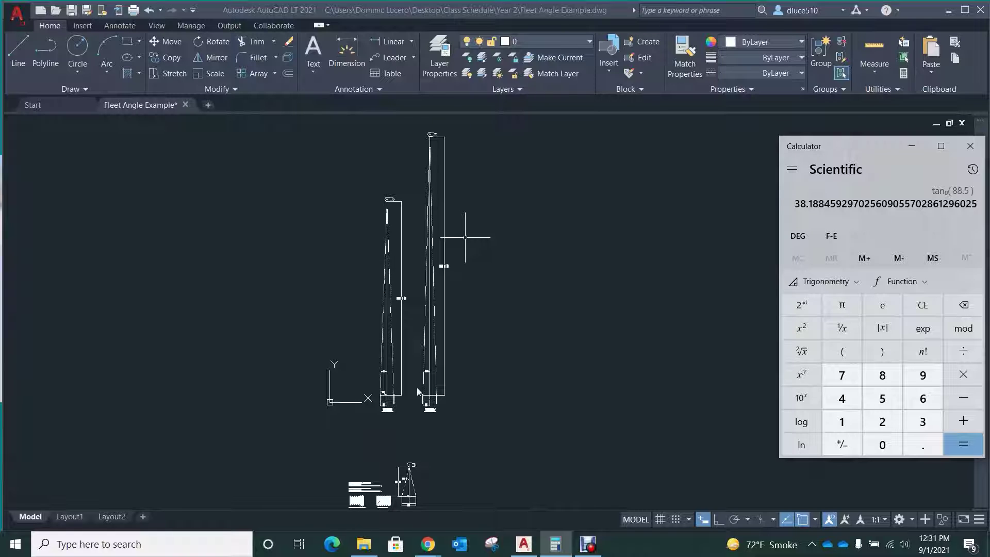
{"action": "scroll", "coordinate": [420, 404], "scroll_direction": "up", "scroll_amount": 6}
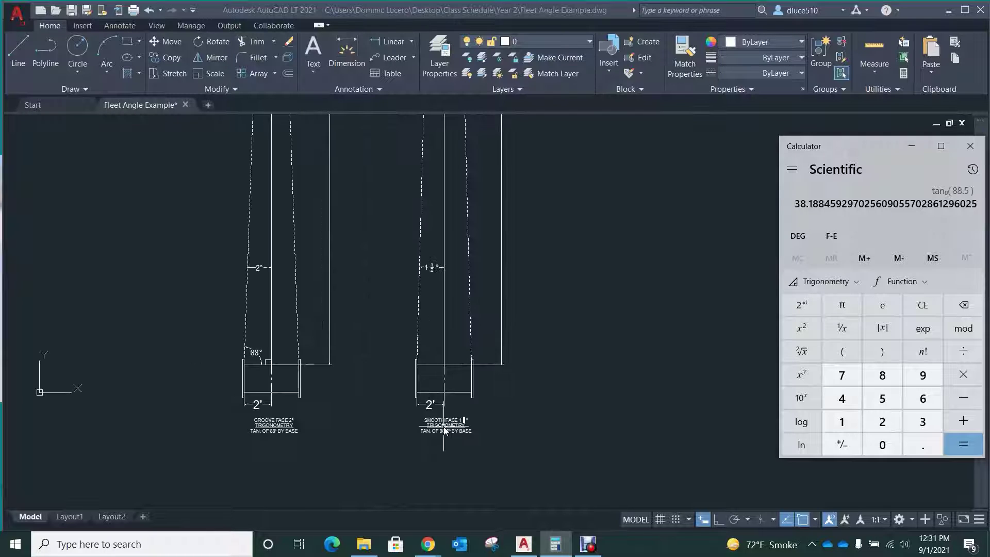
{"action": "scroll", "coordinate": [436, 451], "scroll_direction": "up", "scroll_amount": 2}
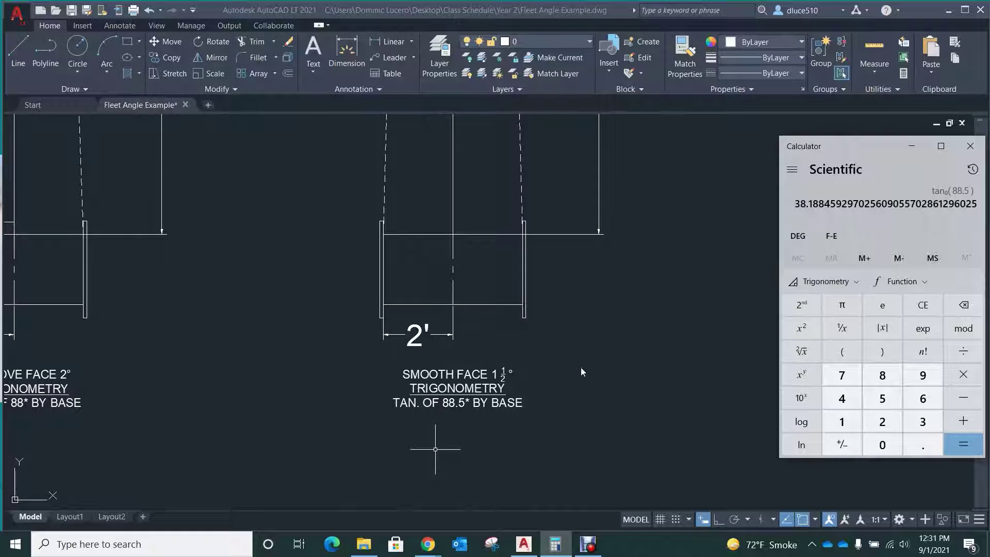
{"action": "scroll", "coordinate": [421, 423], "scroll_direction": "up", "scroll_amount": 2}
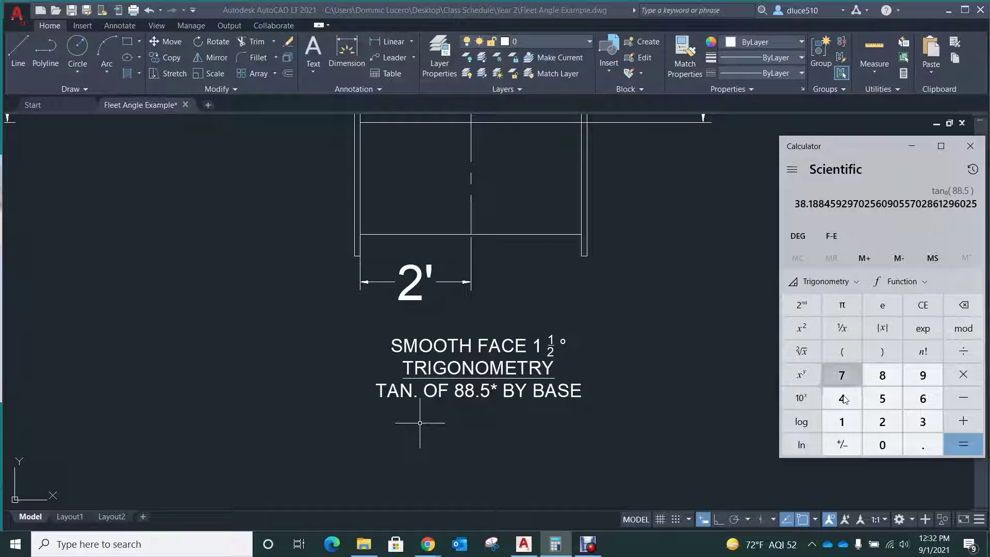
- Multiply the tangent by the 2' base to get 76.377
{"action": "left_click", "coordinate": [963, 375]}
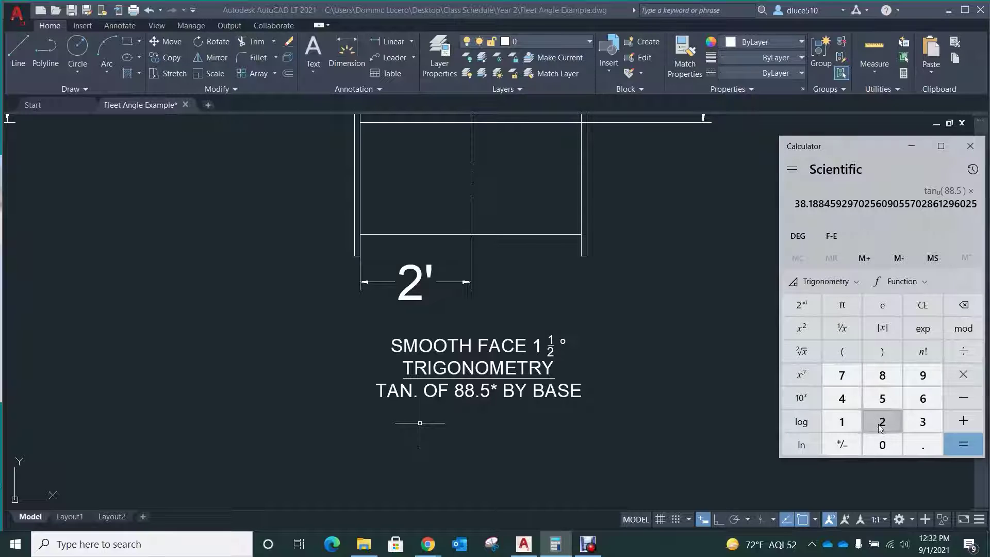
{"action": "left_click", "coordinate": [882, 422]}
{"action": "left_click", "coordinate": [963, 445]}
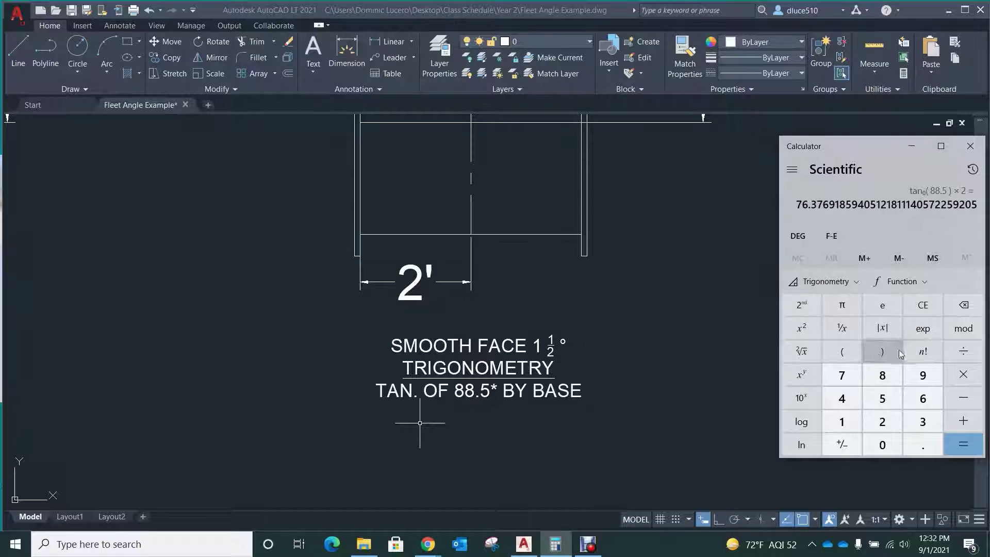
- Convert the 0.376 ft decimal to inches: 0.376 × 12 = 4.512
{"action": "left_click", "coordinate": [924, 308]}
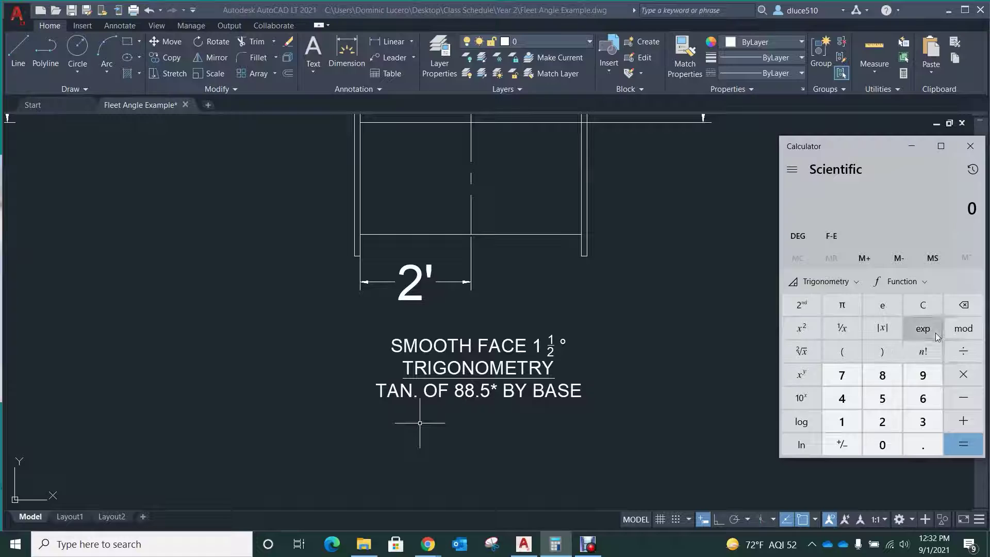
{"action": "type", "text": ".376"}
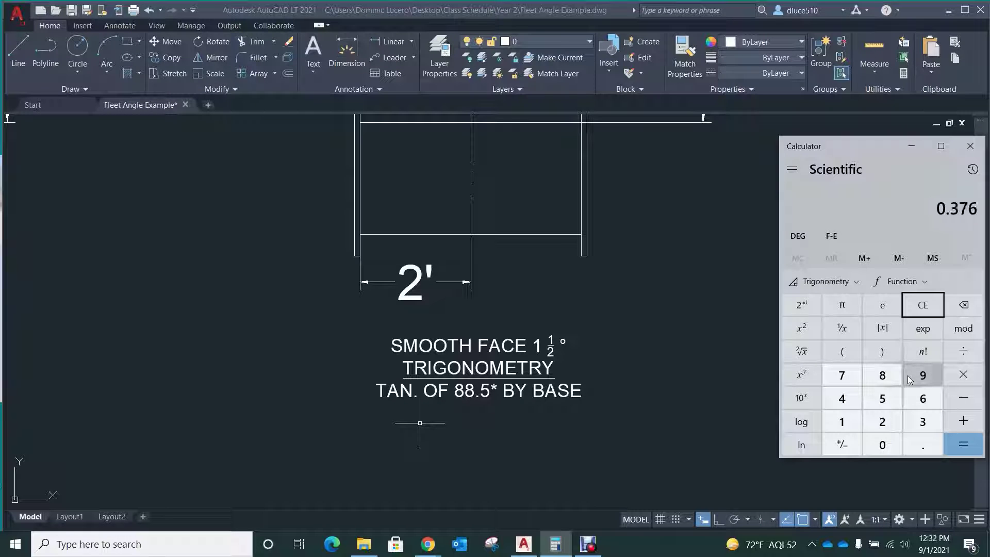
{"action": "type", "text": "*"}
{"action": "type", "text": "12"}
{"action": "key", "text": "Return"}
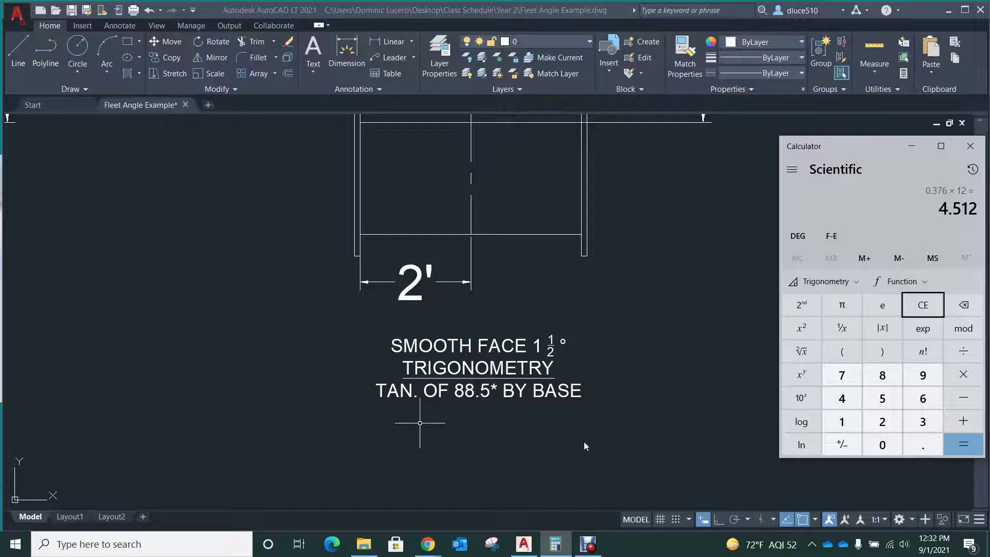
{"action": "scroll", "coordinate": [585, 443], "scroll_direction": "down", "scroll_amount": 8}
{"action": "scroll", "coordinate": [588, 330], "scroll_direction": "up", "scroll_amount": 5}
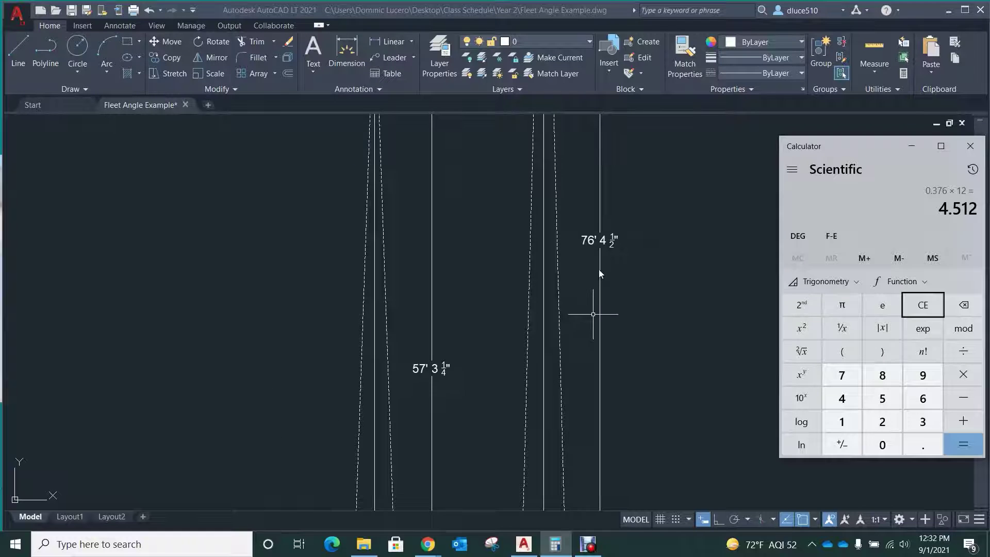
{"action": "scroll", "coordinate": [597, 251], "scroll_direction": "up", "scroll_amount": 2}
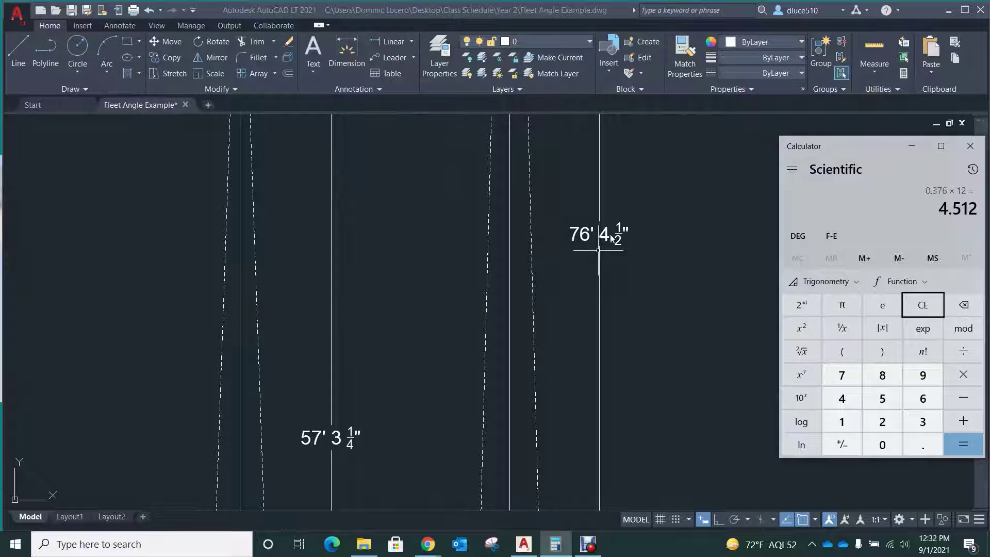
{"action": "scroll", "coordinate": [595, 392], "scroll_direction": "down", "scroll_amount": 6}
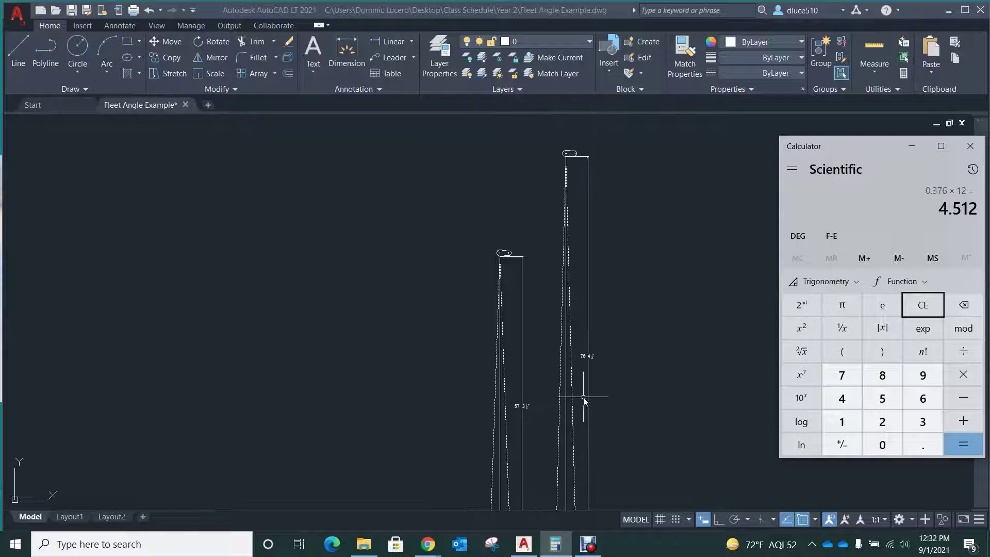
{"action": "scroll", "coordinate": [567, 154], "scroll_direction": "up", "scroll_amount": 5}
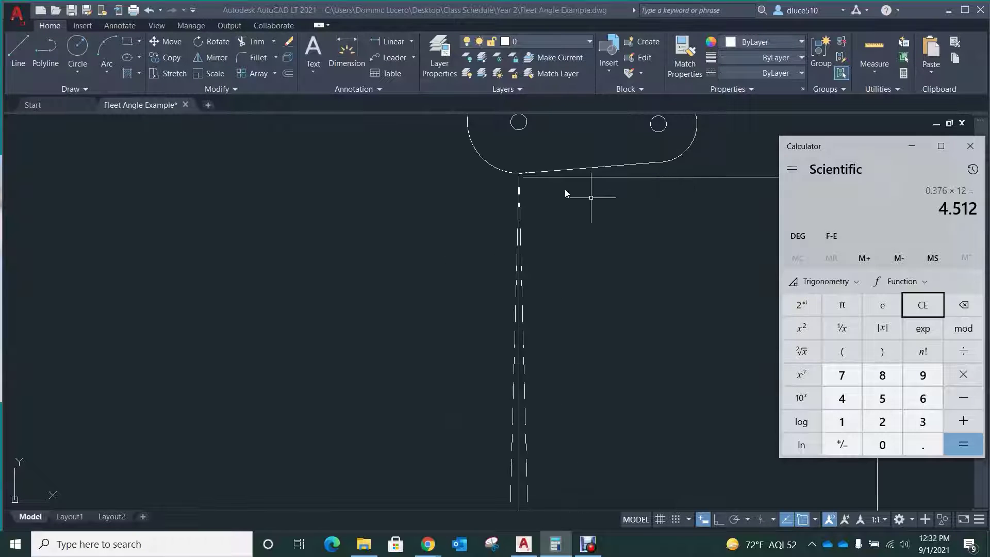
{"action": "scroll", "coordinate": [511, 155], "scroll_direction": "down", "scroll_amount": 10}
{"action": "scroll", "coordinate": [508, 205], "scroll_direction": "up", "scroll_amount": 12}
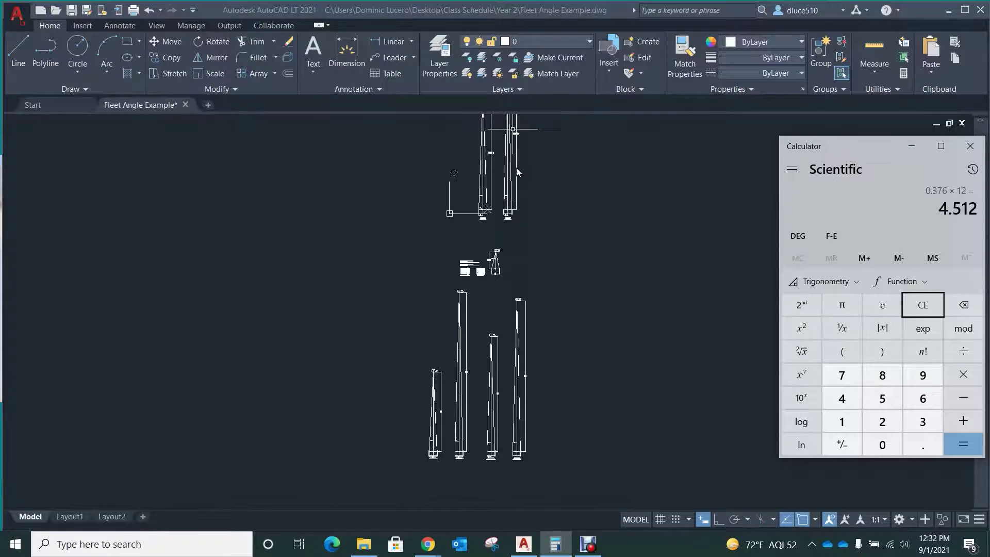
{"action": "scroll", "coordinate": [492, 320], "scroll_direction": "up", "scroll_amount": 5}
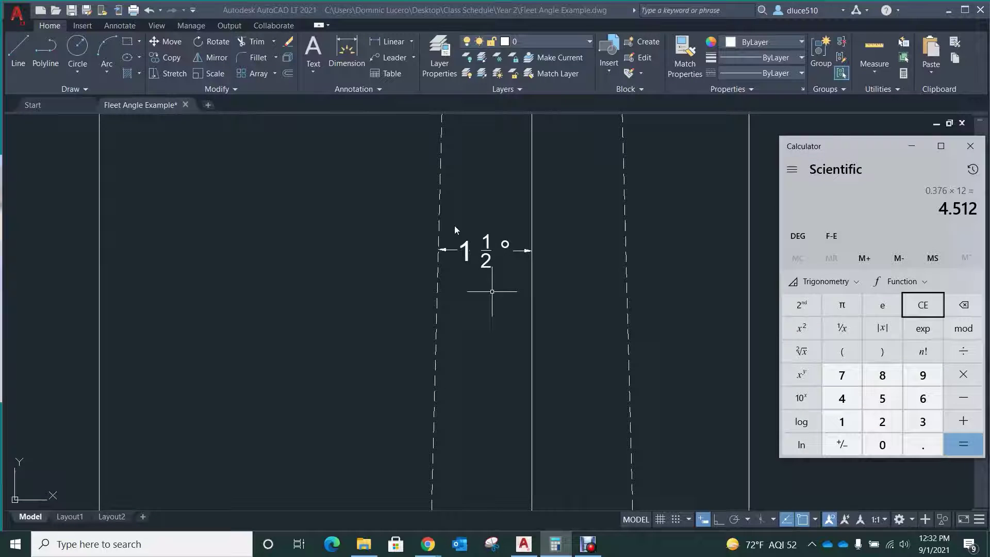
{"action": "scroll", "coordinate": [476, 221], "scroll_direction": "down", "scroll_amount": 5}
{"action": "scroll", "coordinate": [466, 413], "scroll_direction": "up", "scroll_amount": 4}
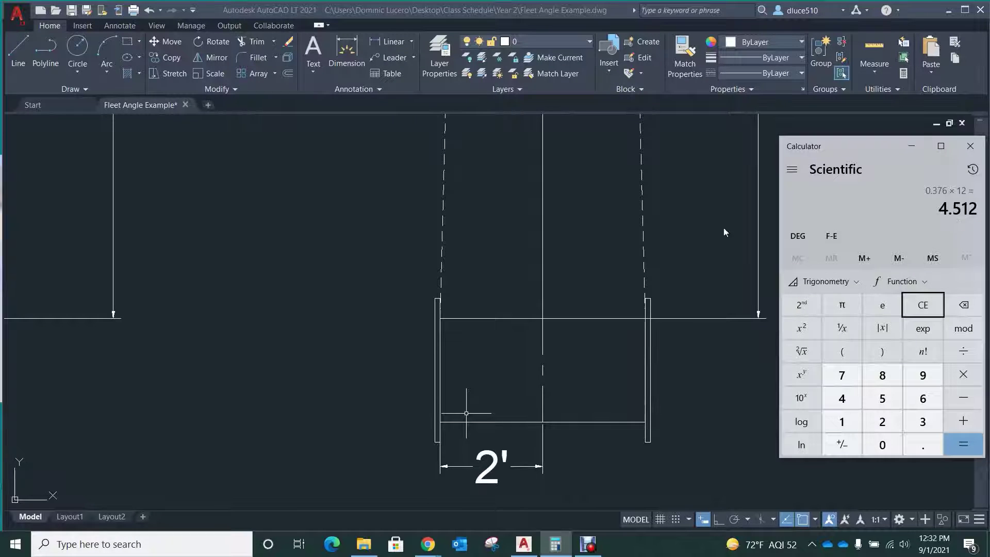
{"action": "scroll", "coordinate": [492, 290], "scroll_direction": "down", "scroll_amount": 4}
{"action": "left_click", "coordinate": [923, 305]}
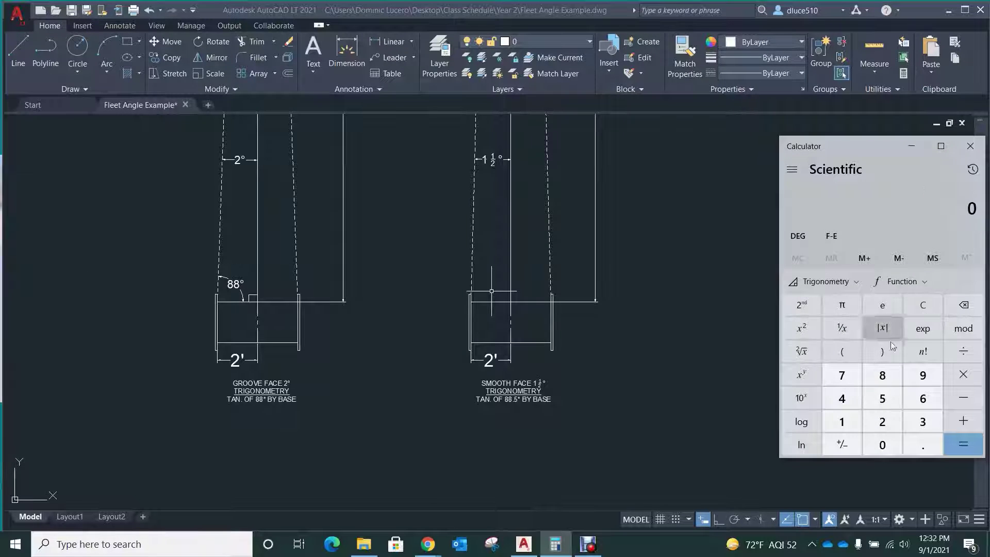
- Enter 38.188, then convert its 0.188 decimal to inches: 0.188 × 12 = 2.256
{"action": "left_click", "coordinate": [923, 422]}
{"action": "left_click", "coordinate": [882, 375]}
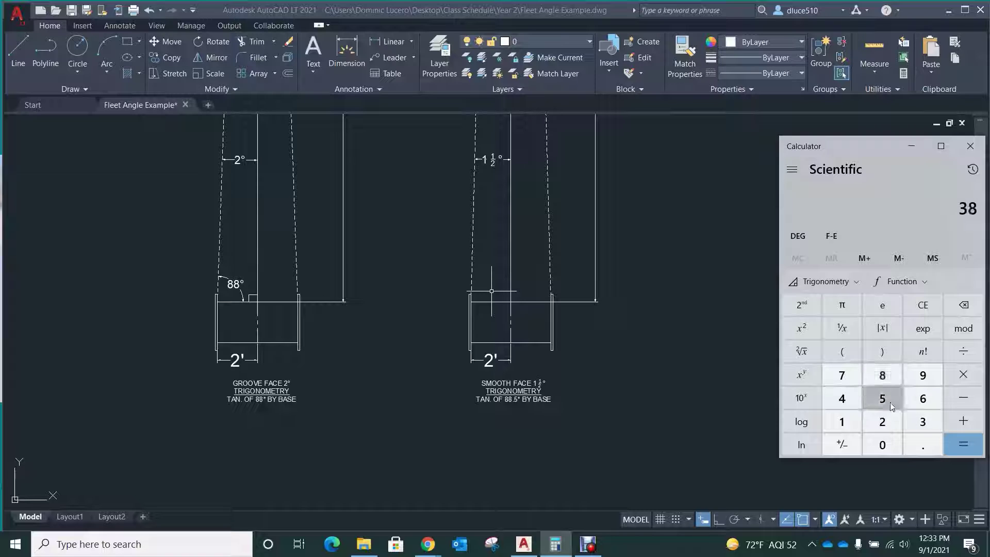
{"action": "left_click", "coordinate": [925, 446]}
{"action": "left_click", "coordinate": [842, 422]}
{"action": "left_click", "coordinate": [891, 373]}
{"action": "left_click", "coordinate": [891, 373]}
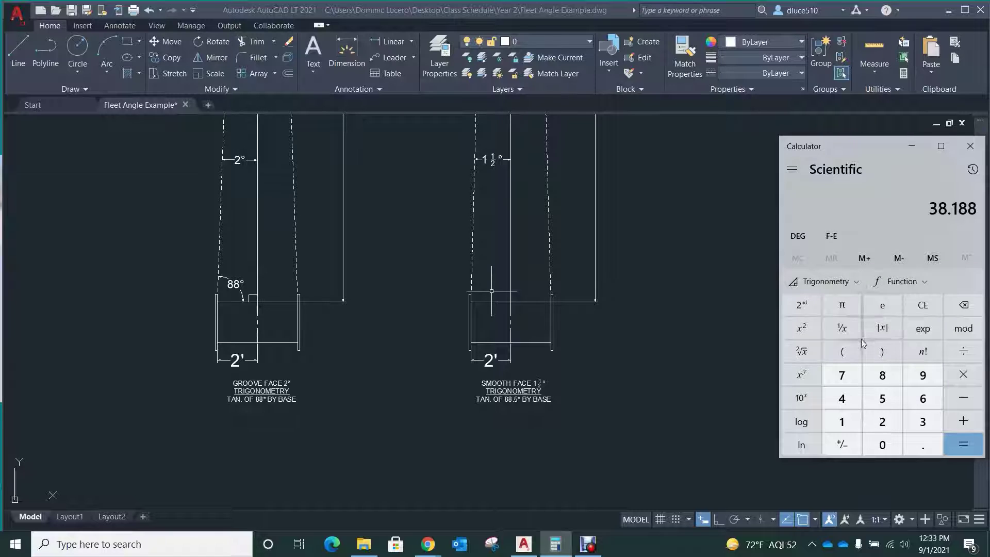
{"action": "left_click", "coordinate": [920, 307]}
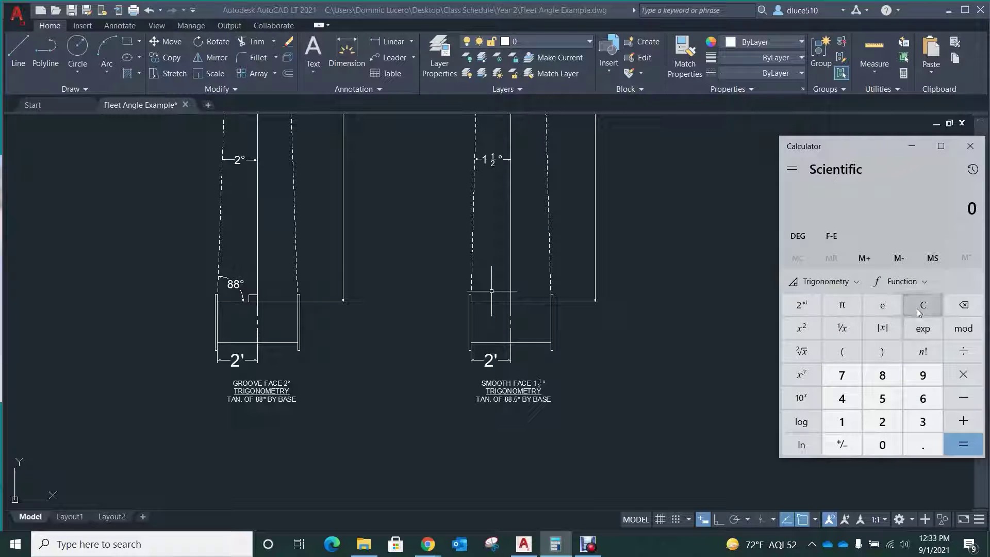
{"action": "type", "text": ".188*"}
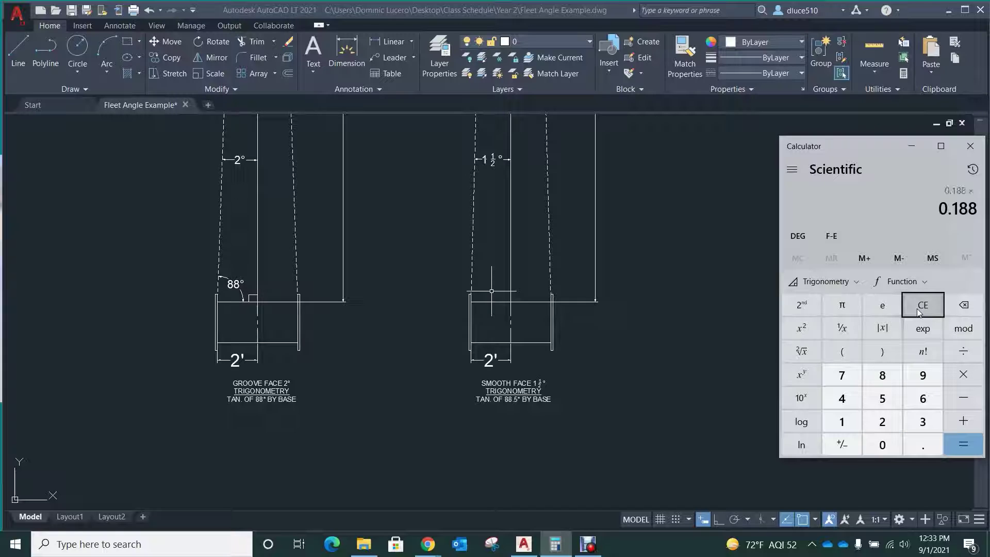
{"action": "type", "text": "12"}
{"action": "key", "text": "Return"}
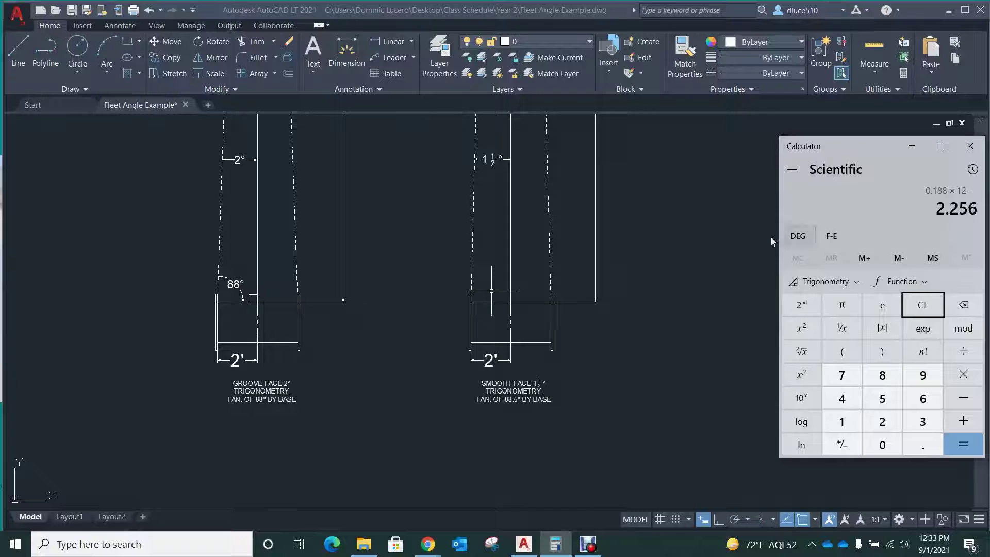
- Compare the result against the drawing's trigonometry details and minimize the Calculator
{"action": "scroll", "coordinate": [490, 290], "scroll_direction": "up", "scroll_amount": 2}
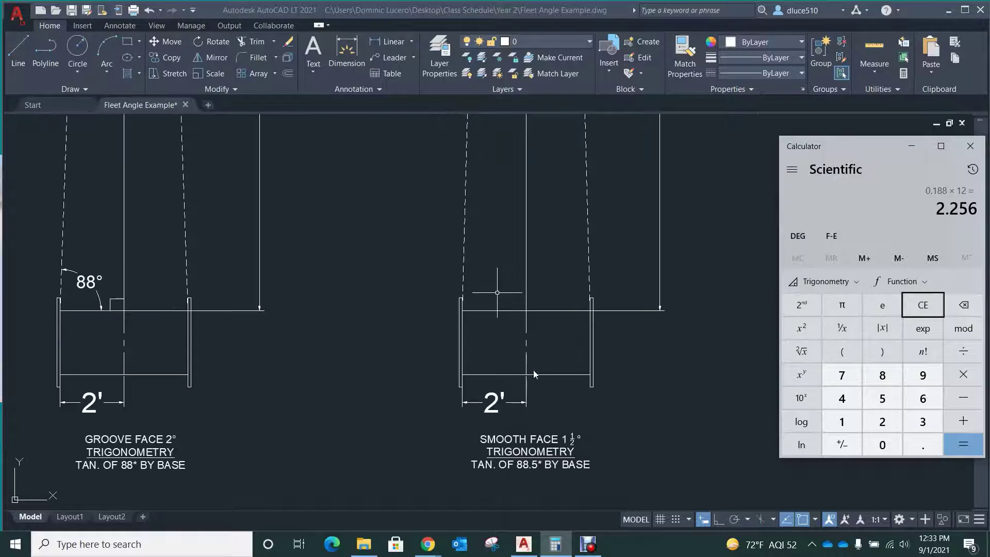
{"action": "scroll", "coordinate": [536, 413], "scroll_direction": "down", "scroll_amount": 6}
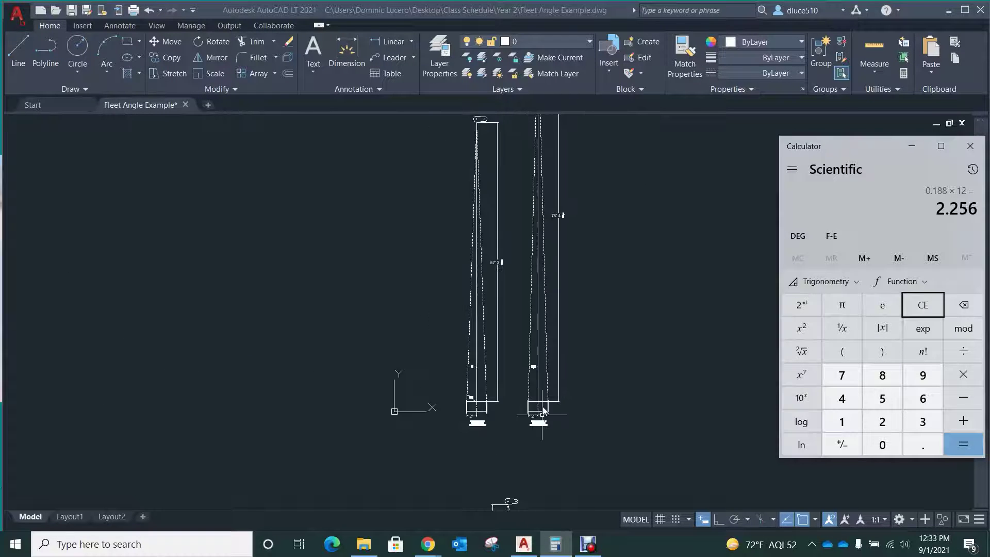
{"action": "scroll", "coordinate": [556, 213], "scroll_direction": "up", "scroll_amount": 4}
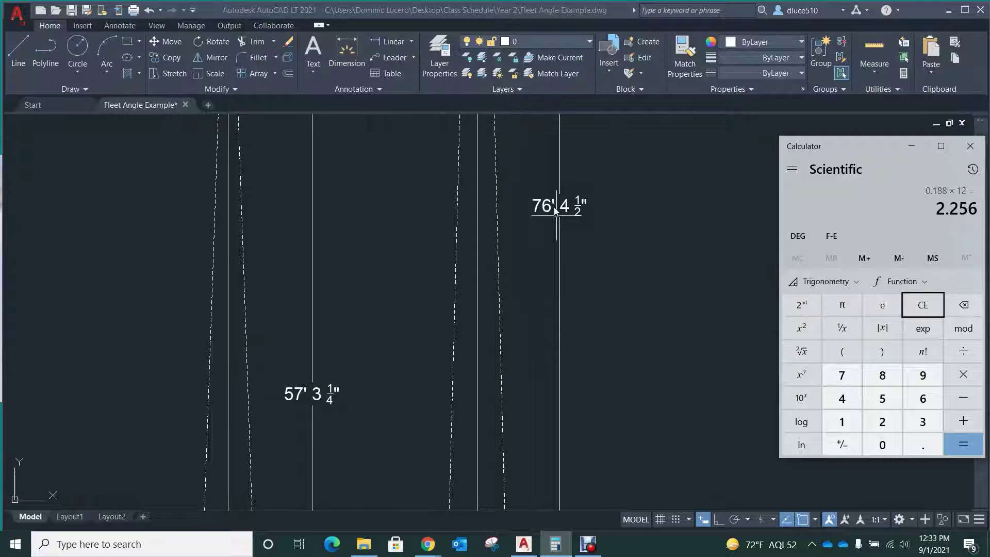
{"action": "scroll", "coordinate": [535, 217], "scroll_direction": "down", "scroll_amount": 4}
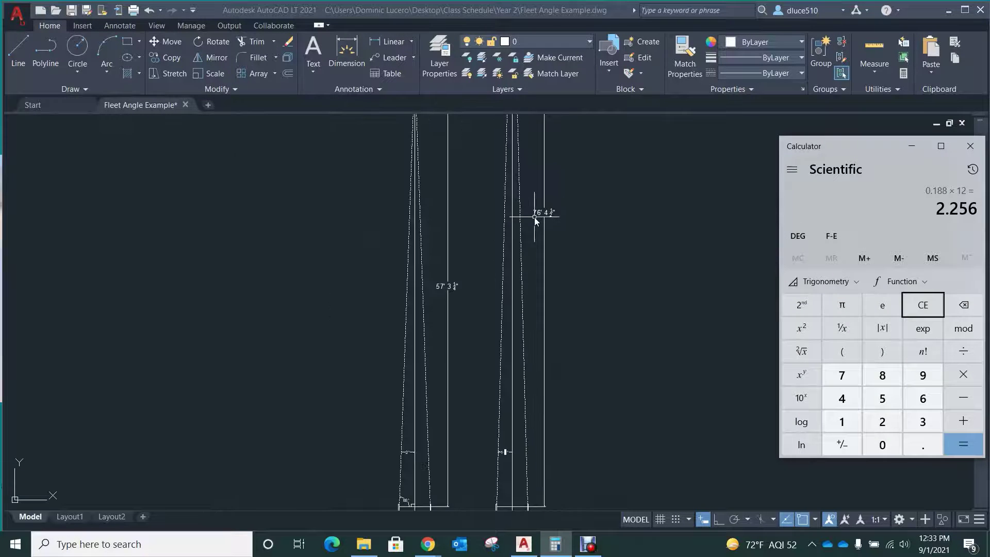
{"action": "scroll", "coordinate": [516, 387], "scroll_direction": "up", "scroll_amount": 4}
{"action": "scroll", "coordinate": [527, 356], "scroll_direction": "up", "scroll_amount": 2}
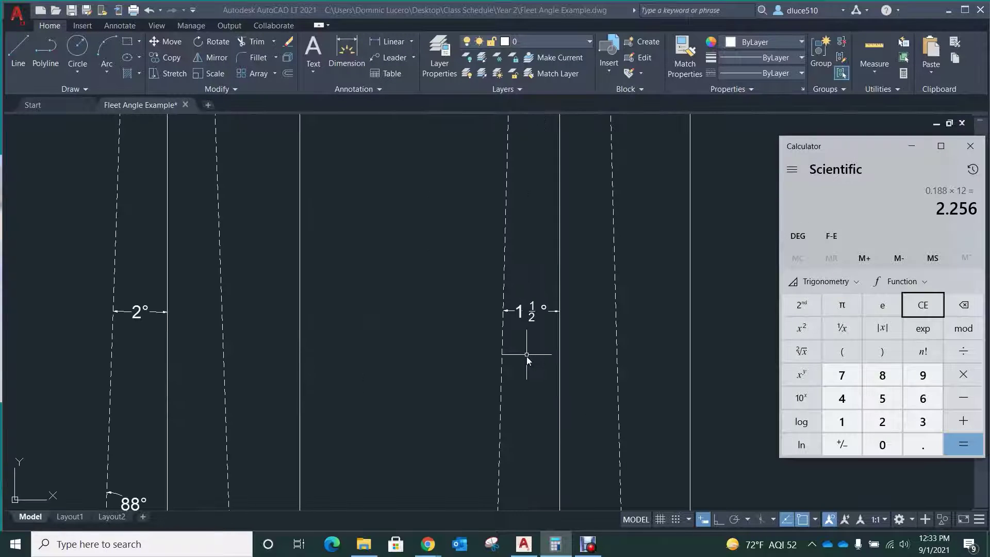
{"action": "left_click", "coordinate": [911, 145]}
- Zoom around the drawing to review the 57' 3¼" and 76' 4½" tower height dimensions
{"action": "scroll", "coordinate": [565, 222], "scroll_direction": "down", "scroll_amount": 3}
{"action": "scroll", "coordinate": [579, 401], "scroll_direction": "up", "scroll_amount": 4}
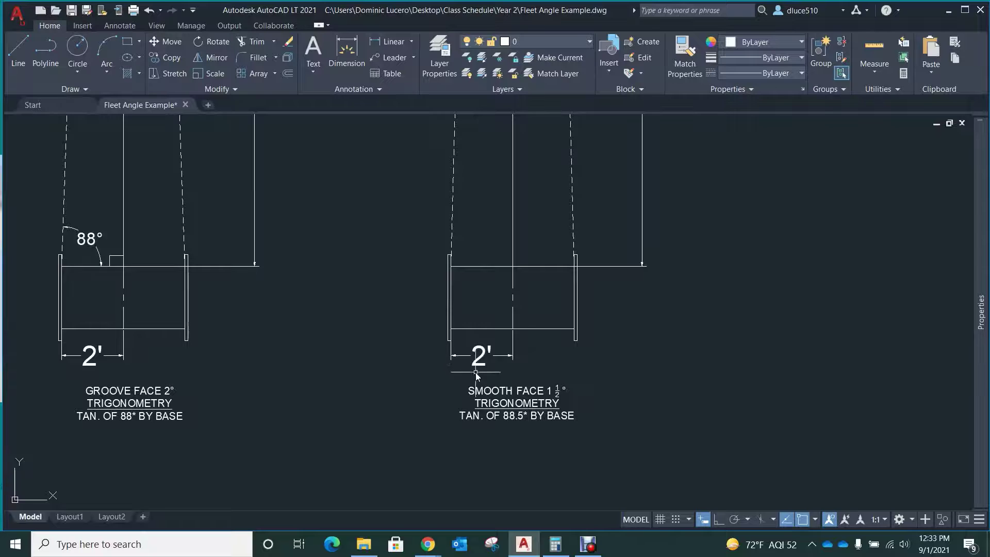
{"action": "scroll", "coordinate": [512, 430], "scroll_direction": "down", "scroll_amount": 5}
{"action": "scroll", "coordinate": [498, 217], "scroll_direction": "up", "scroll_amount": 8}
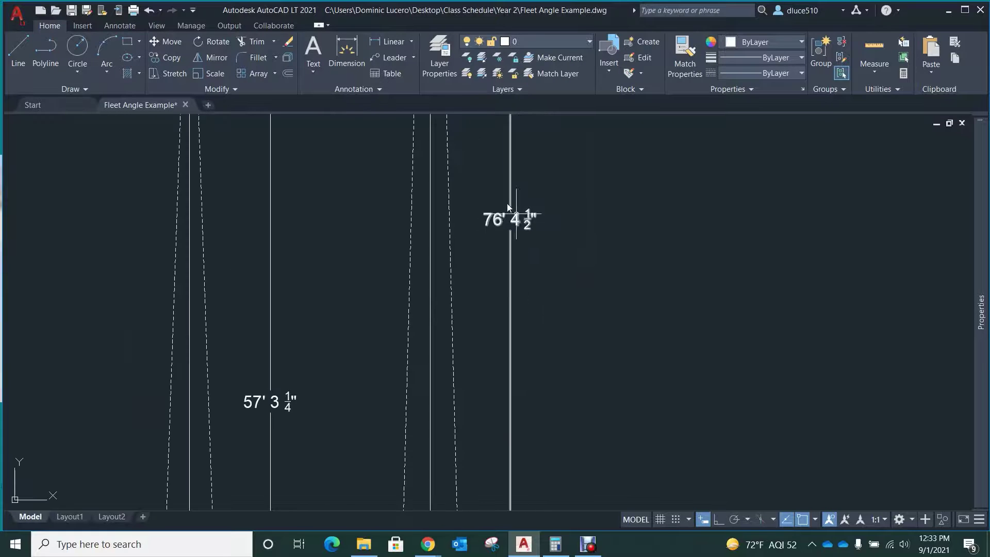
{"action": "scroll", "coordinate": [506, 271], "scroll_direction": "down", "scroll_amount": 6}
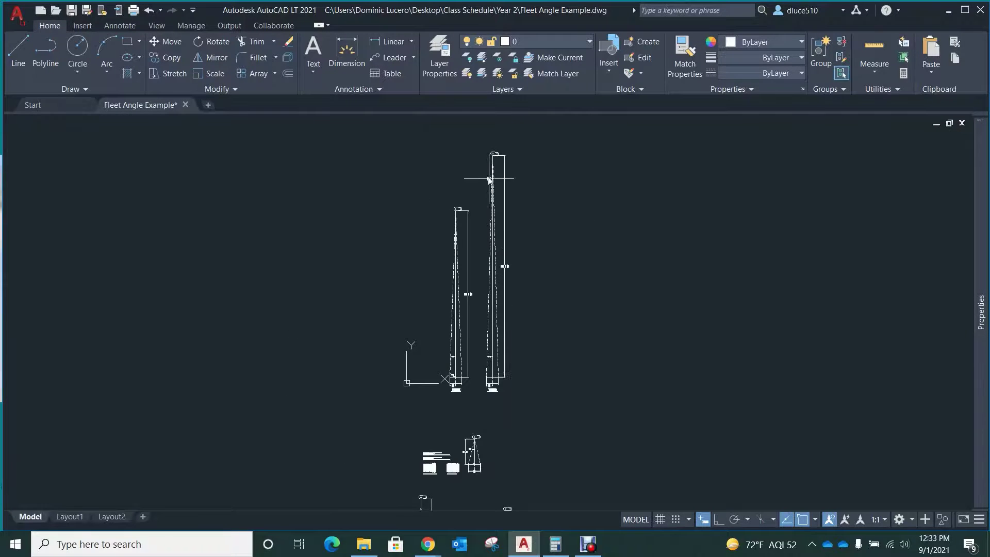